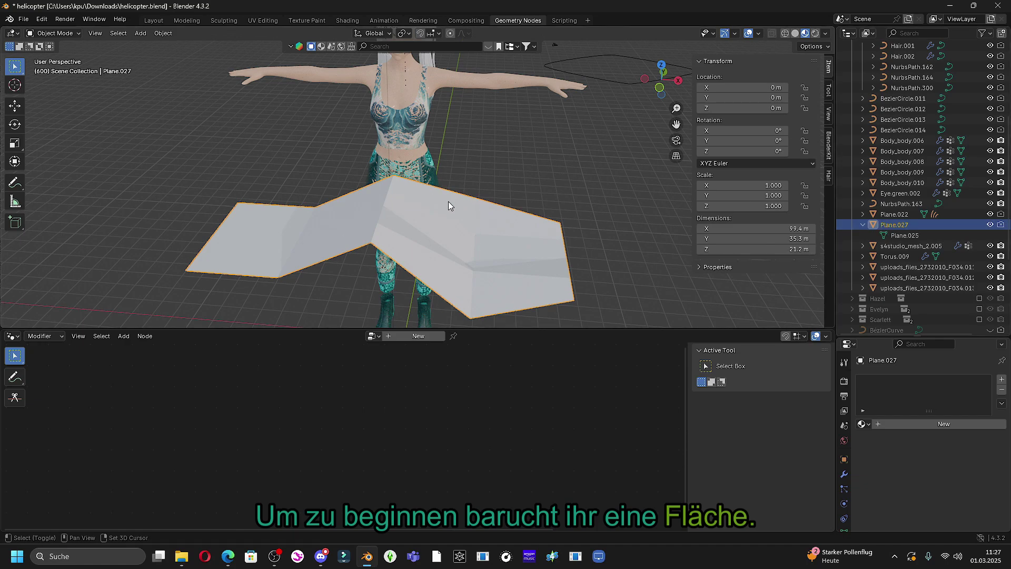
Add an Empty Hair curves object to the selected folded plane
key(shift+a)
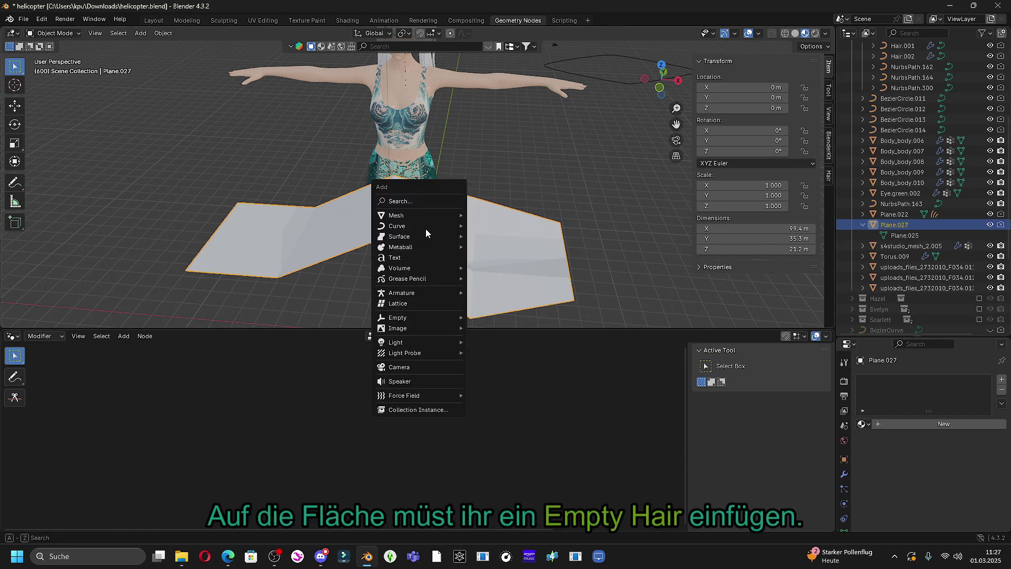
mouse_move(422, 228)
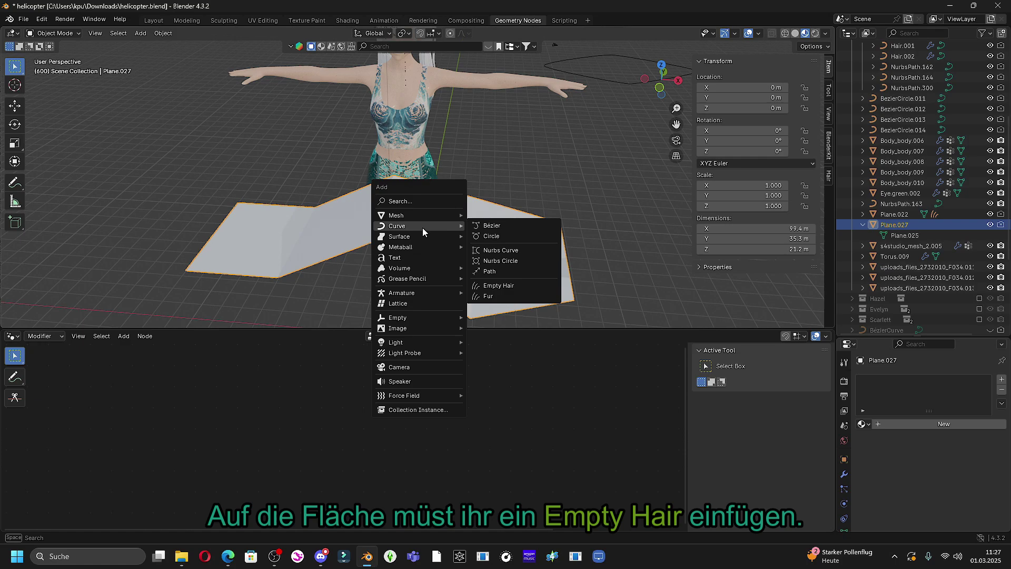
click(511, 289)
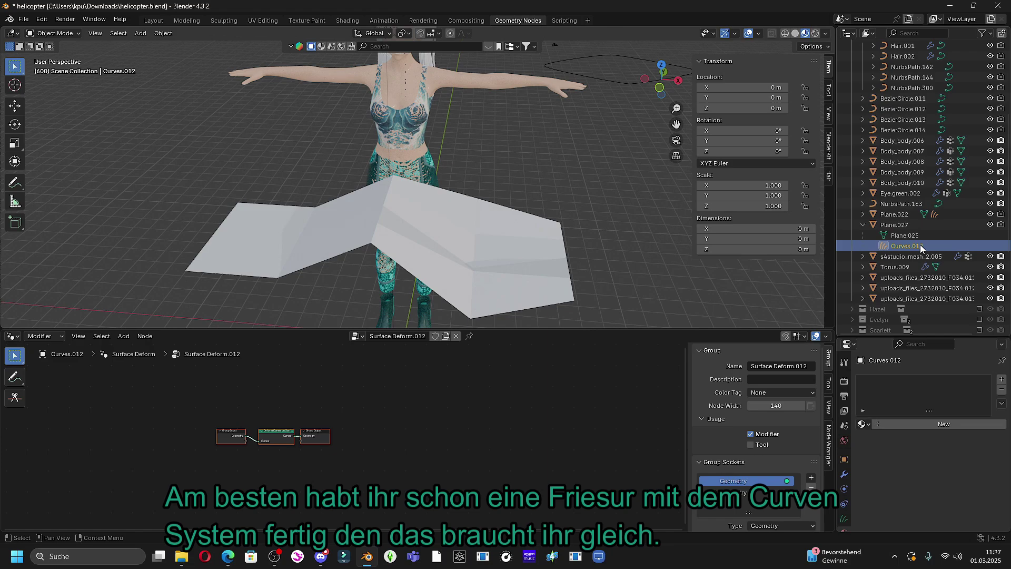
Pin the new hair object's Surface Deform node tree and delete its Group Input and Deform Curves on Surface nodes
click(863, 215)
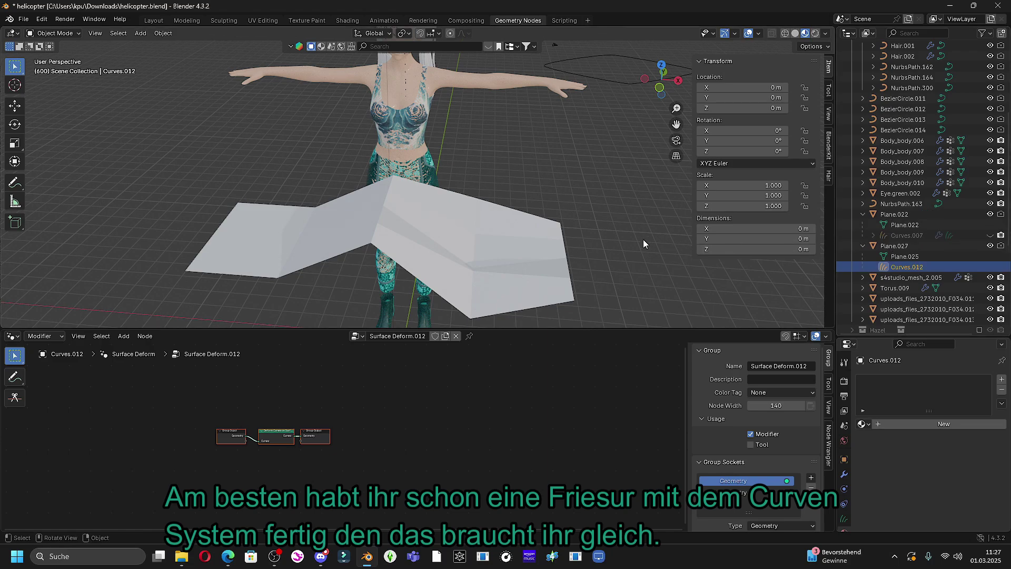
click(863, 214)
key(Home)
click(469, 336)
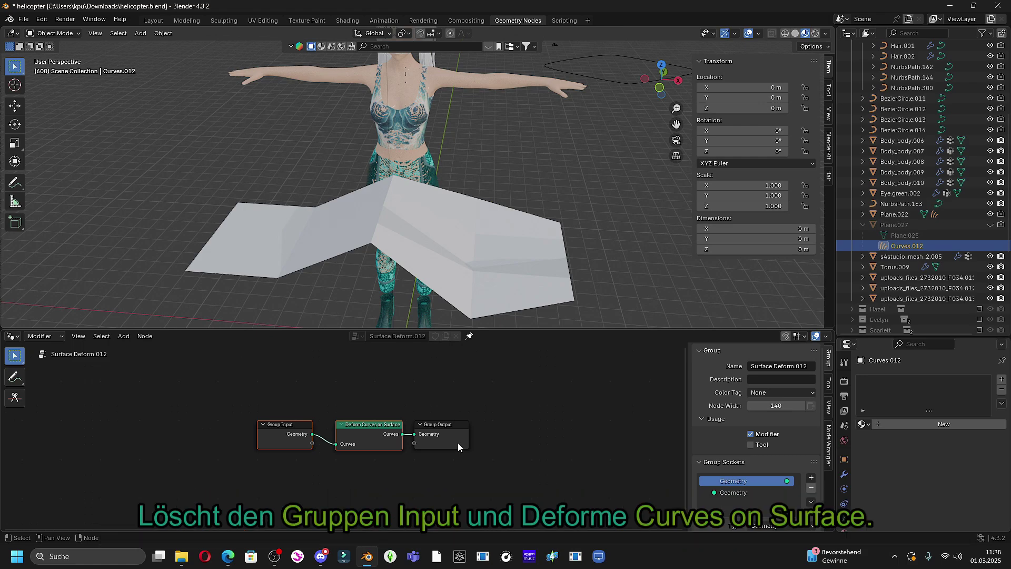
key(x)
scroll(347, 453, up, 2)
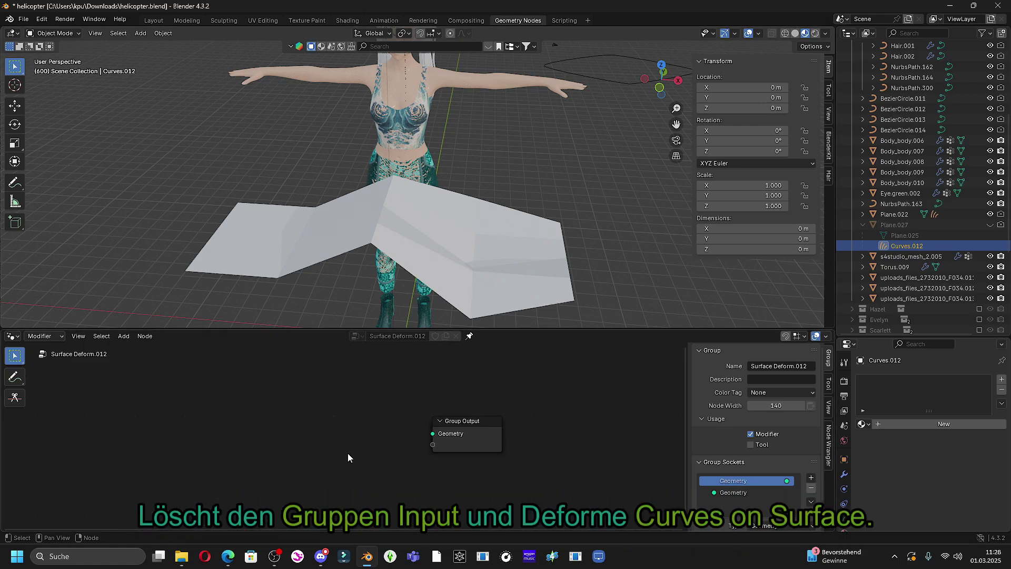
Bring Plane.027 into the node tree as an Object Info node and connect its Geometry output to Group Output
key(shift+a)
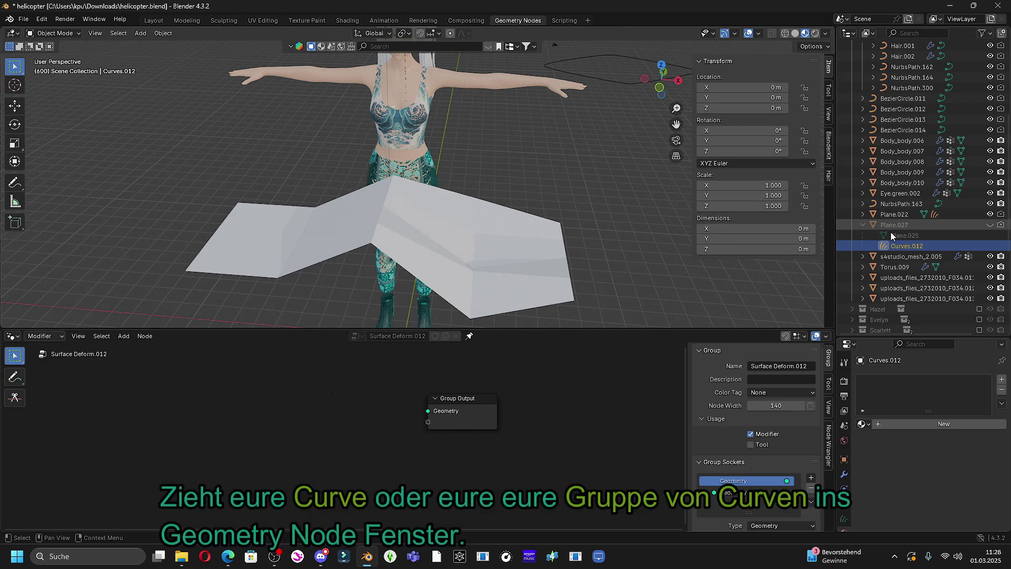
drag(891, 233, 242, 419)
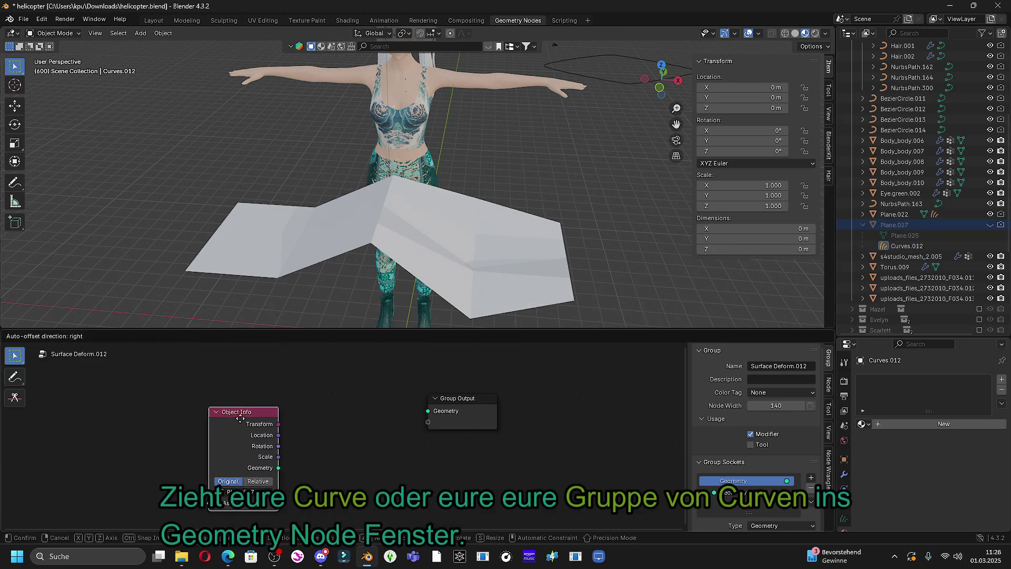
click(218, 405)
drag(255, 454, 428, 412)
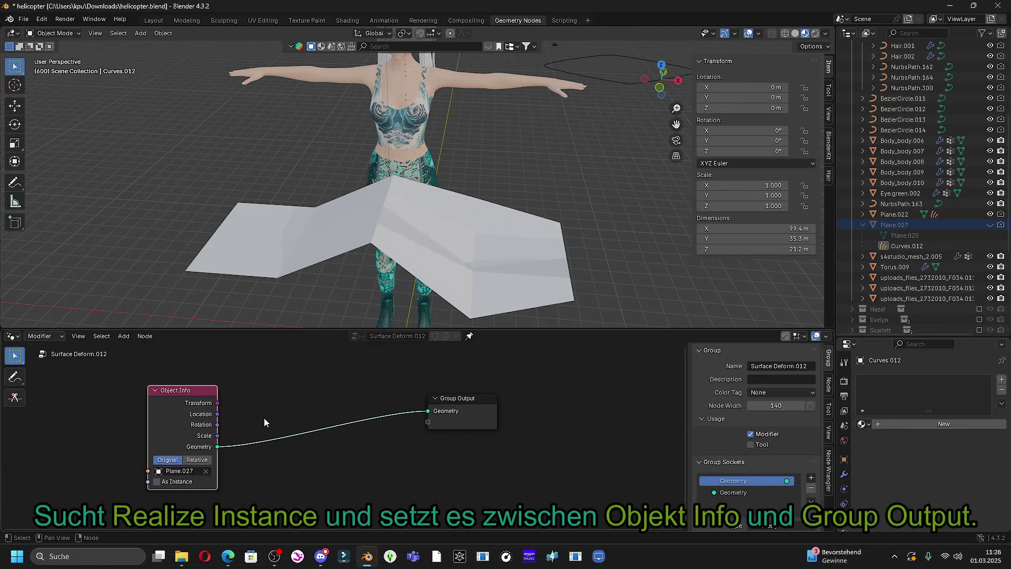
Insert a Realize Instances node on the link between Object Info and Group Output
click(264, 419)
key(shift+a)
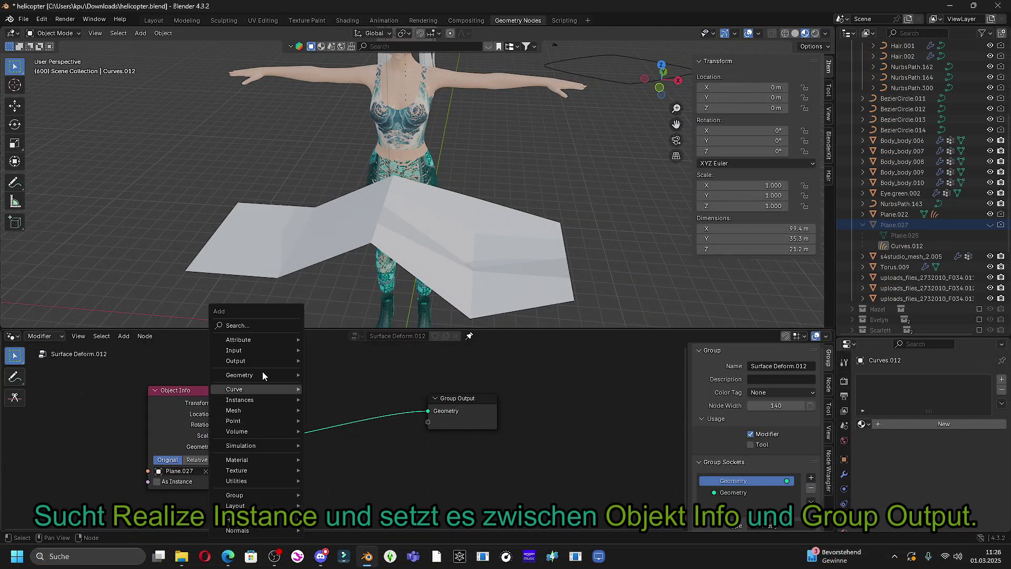
click(255, 325)
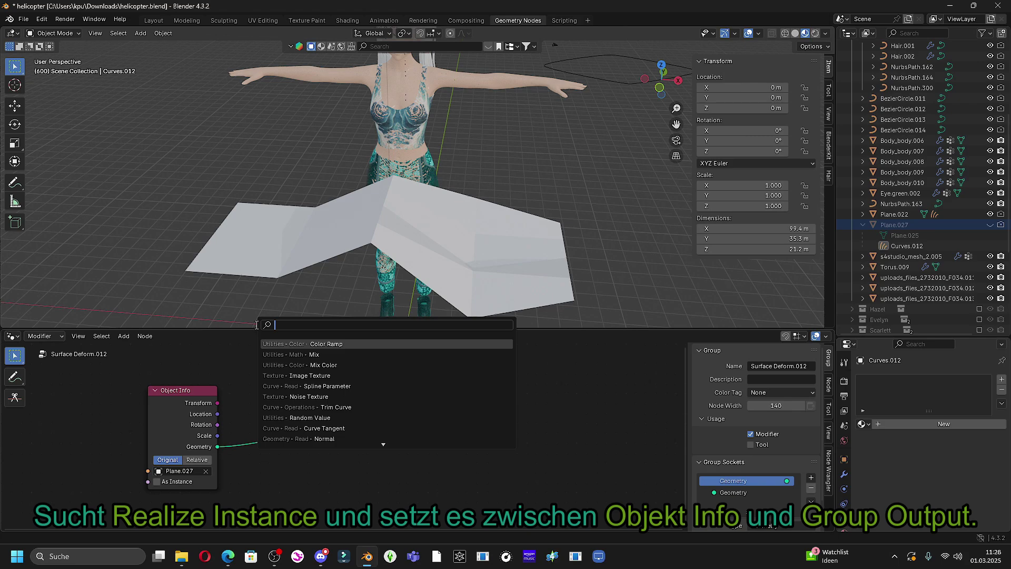
text(Rea)
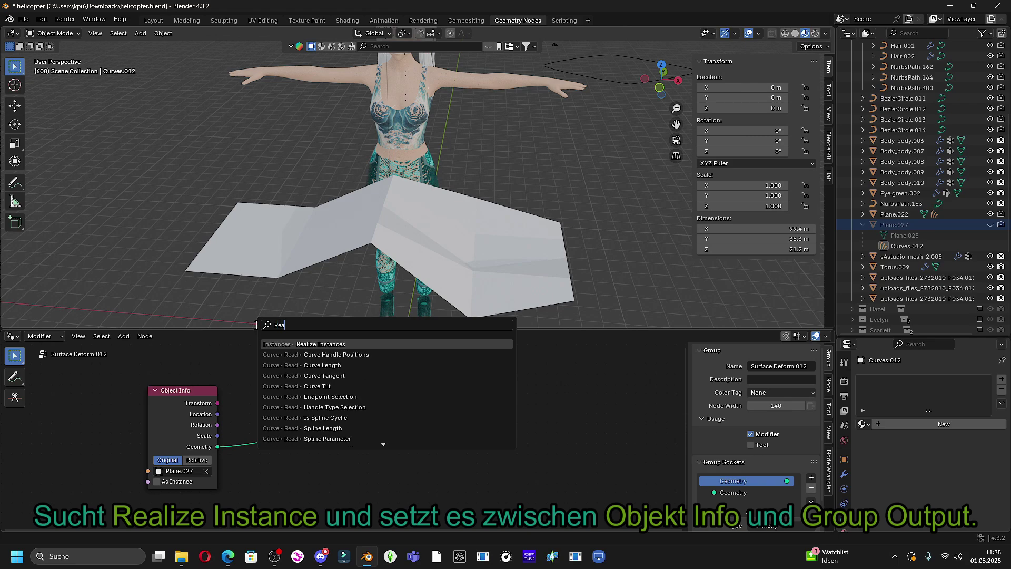
click(362, 344)
click(291, 399)
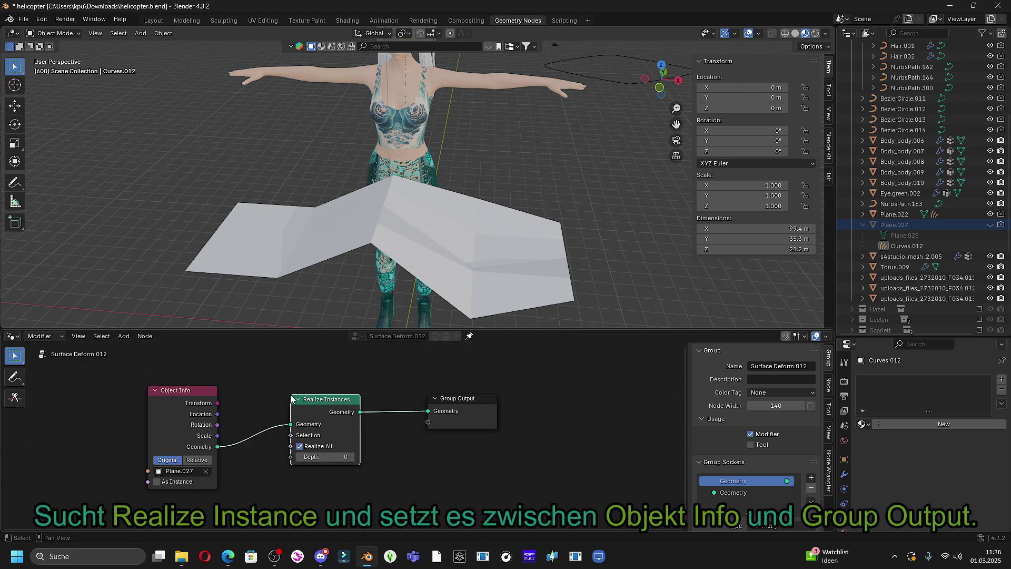
drag(313, 403, 283, 408)
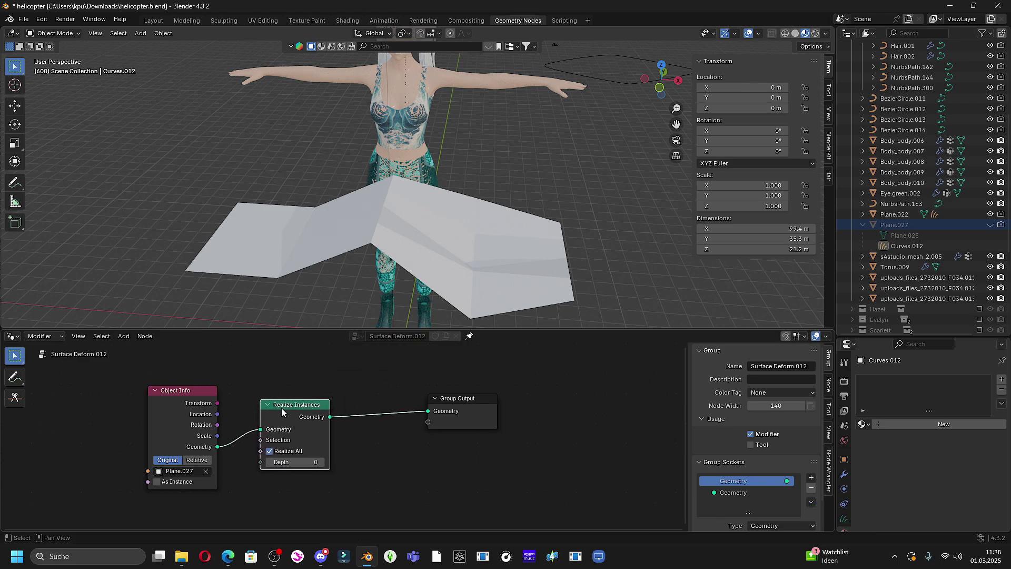
Insert a Resample Curve node between Realize Instances and Group Output and set its mode to Evaluated
shift+middle_drag(328, 413, 287, 415)
key(shift+a)
text(re)
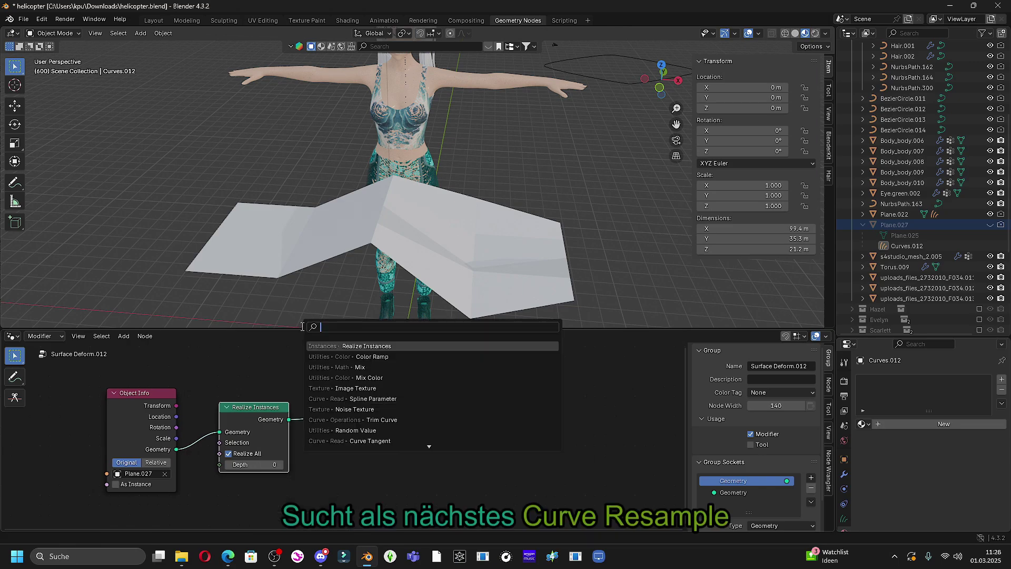
text(s)
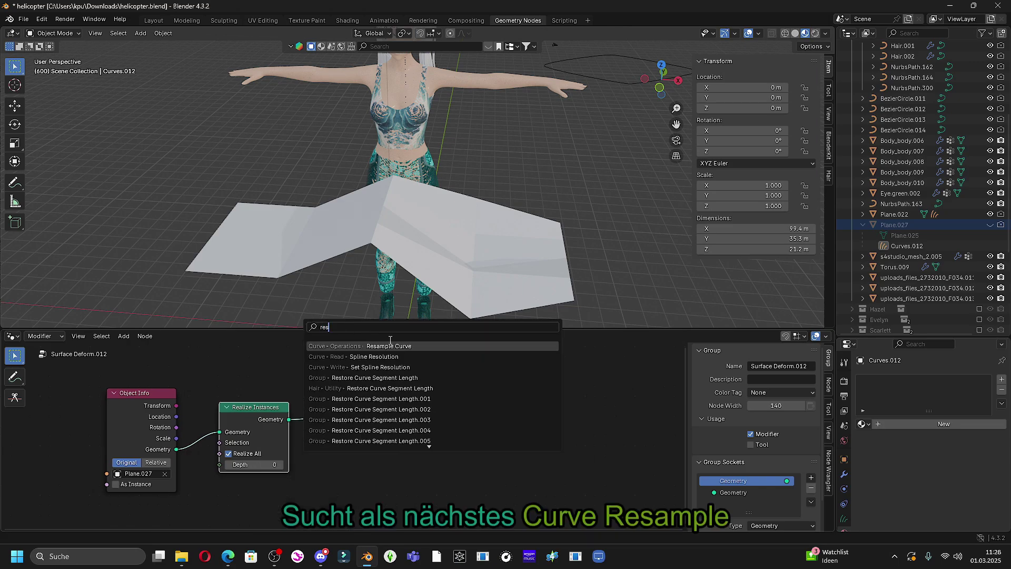
click(394, 346)
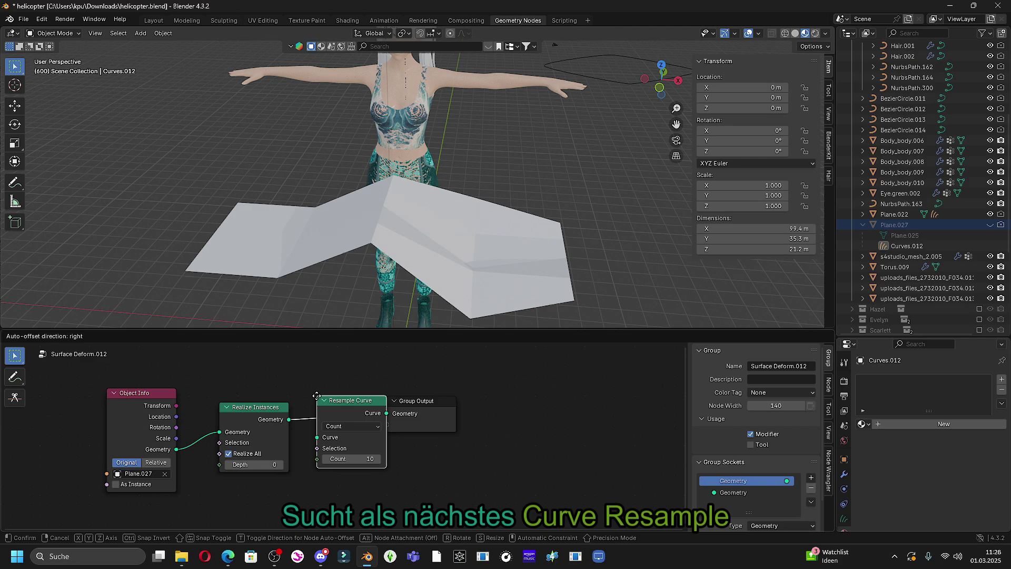
click(317, 395)
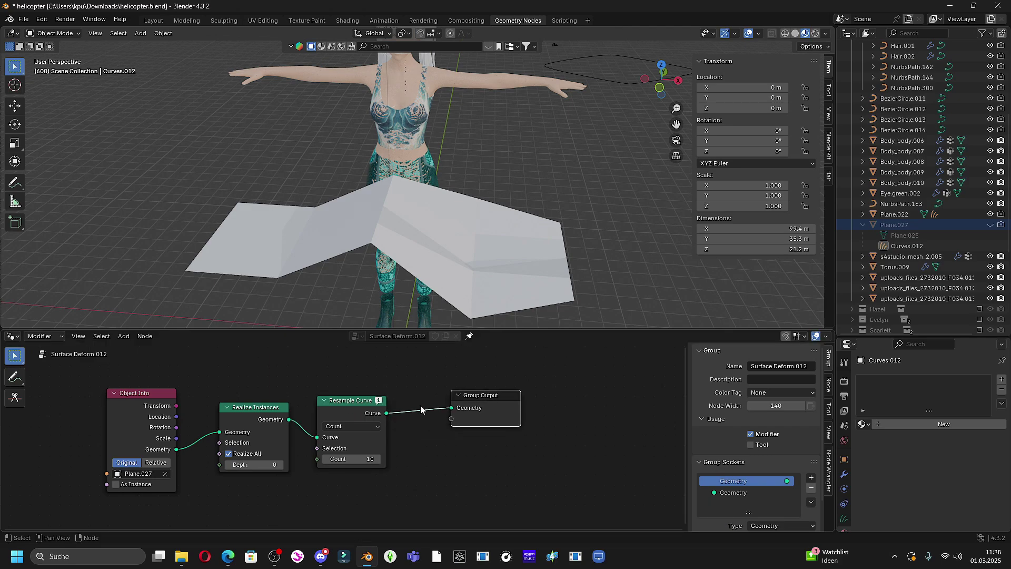
click(362, 426)
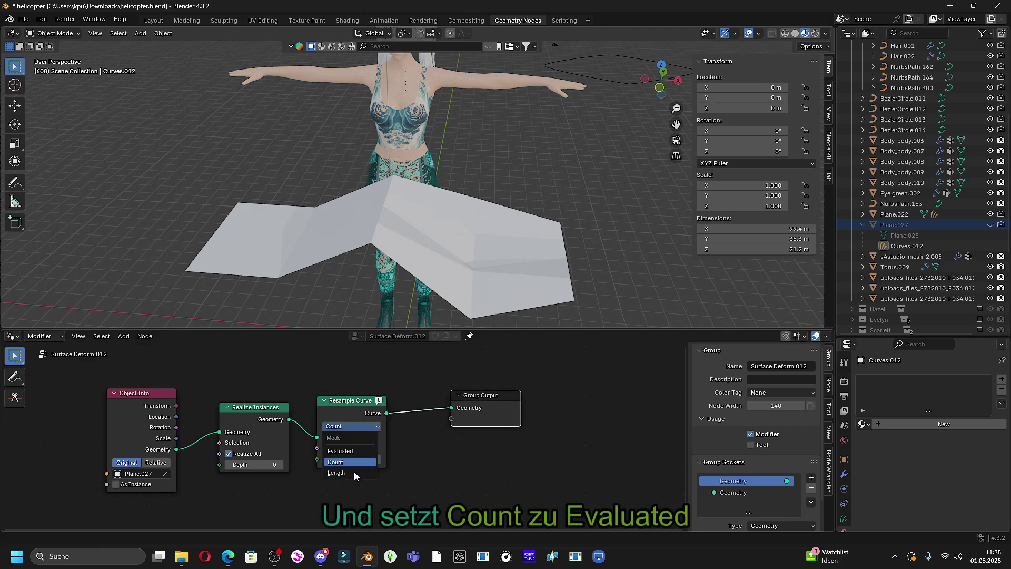
click(359, 451)
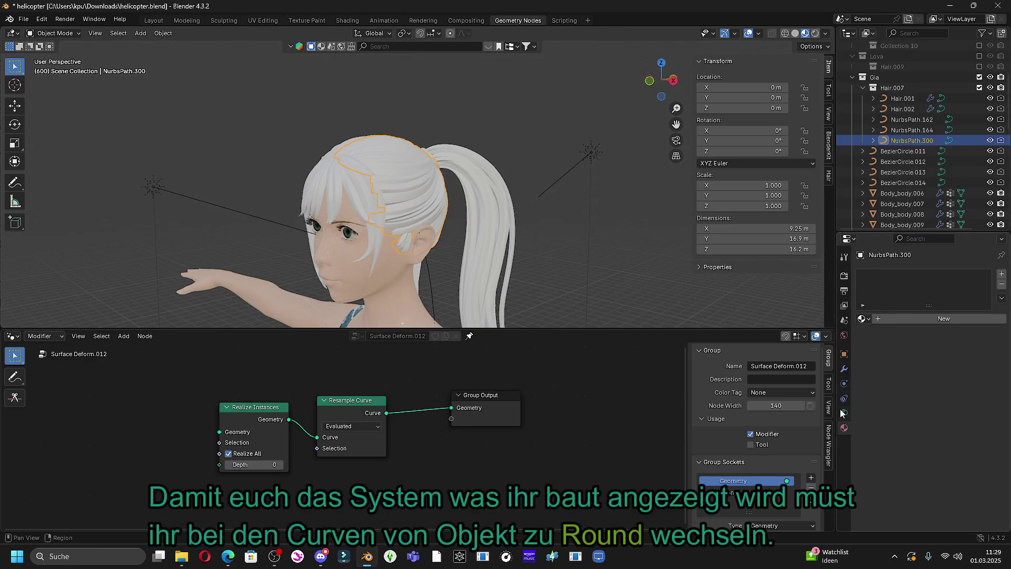
Switch the bevel type of the hair curves NurbsPath.300 and NurbsPath.164 from Object to Round
click(843, 412)
scroll(861, 396, down, 4)
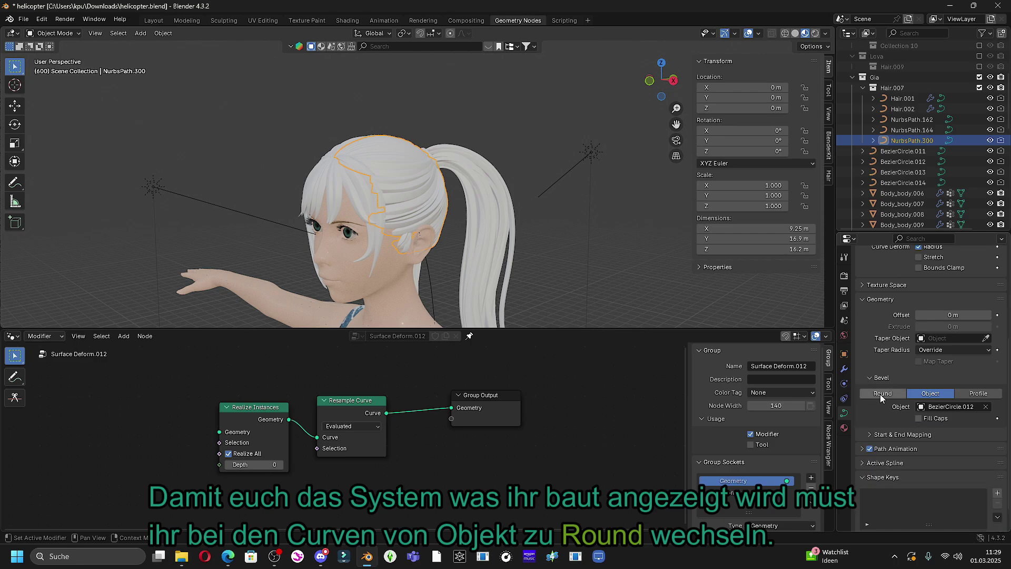
click(882, 394)
middle_drag(463, 214, 431, 222)
click(382, 189)
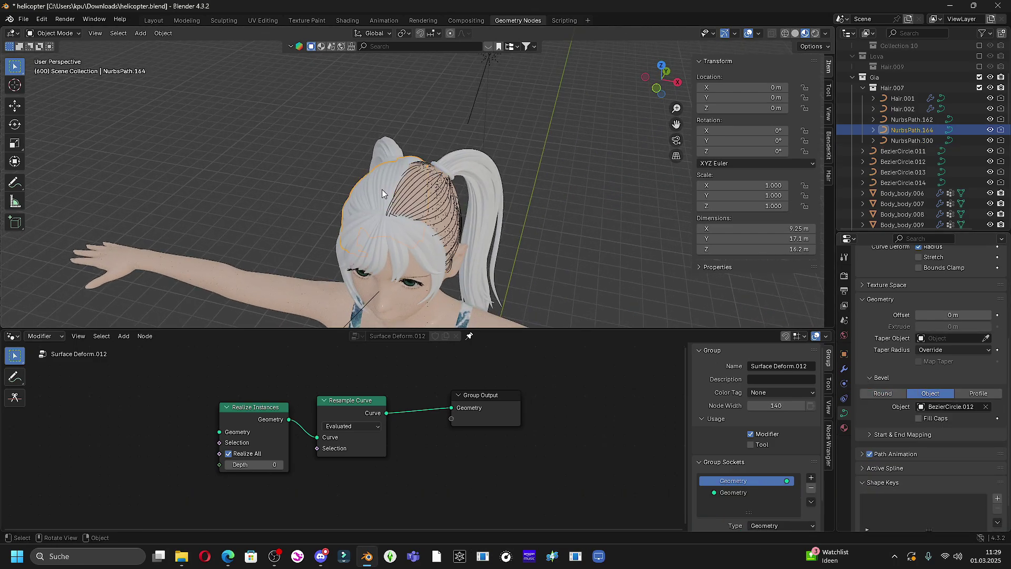
click(884, 394)
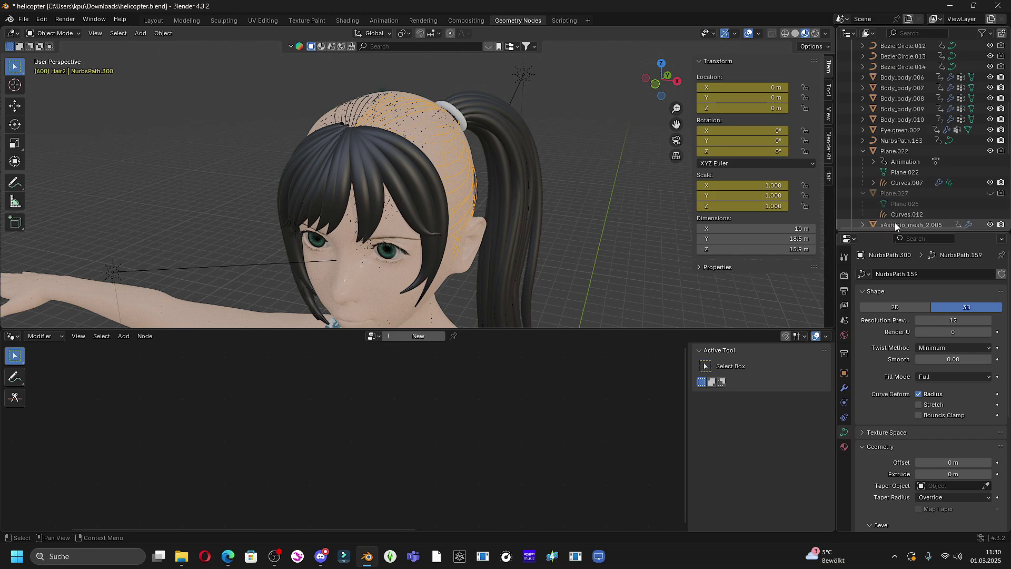
Select Curves.012 and bring the Hair2 collection into its node tree as a Collection Info node feeding Realize Instances
scroll(945, 174, down, 2)
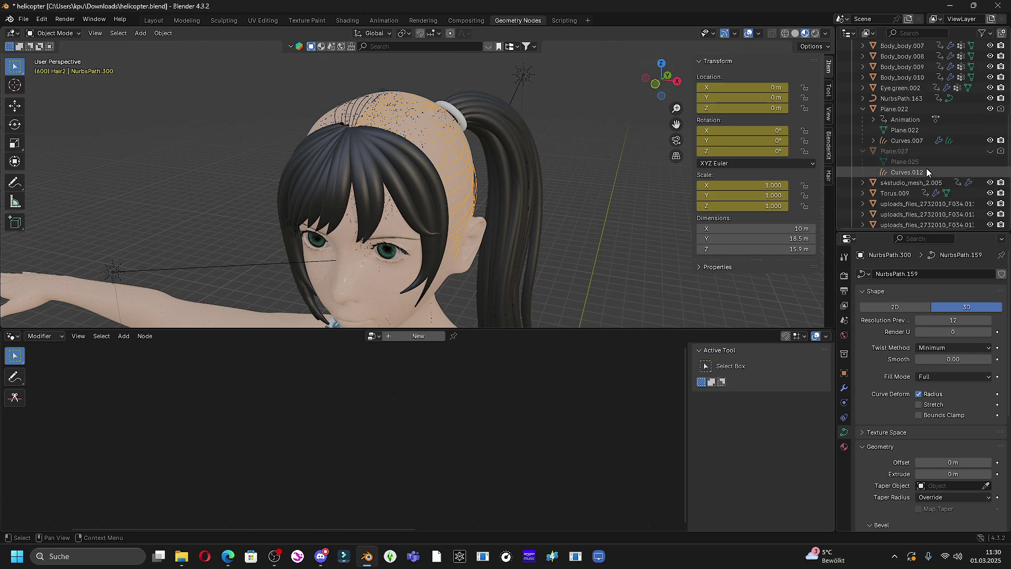
click(926, 171)
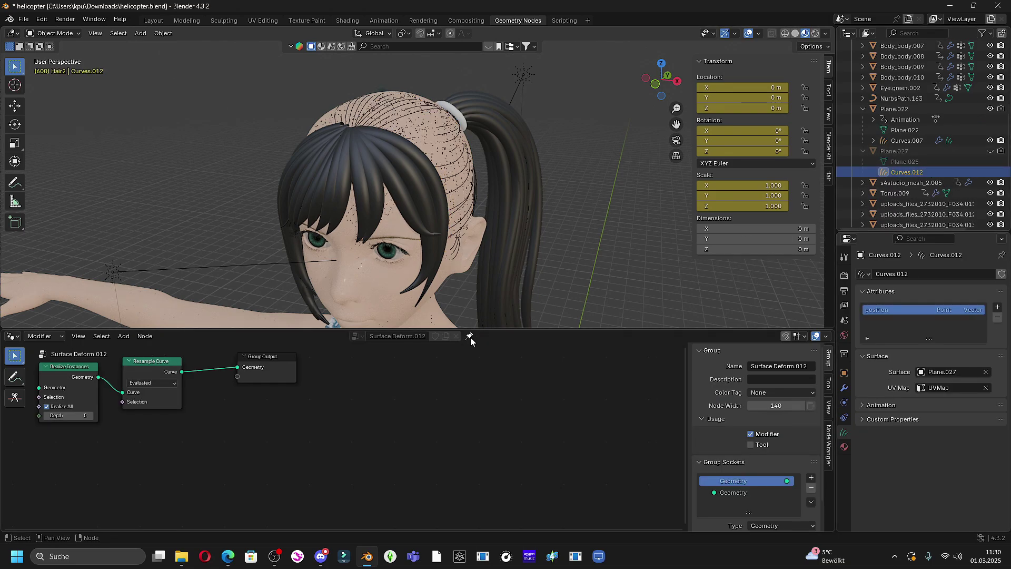
key(Home)
scroll(916, 137, up, 3)
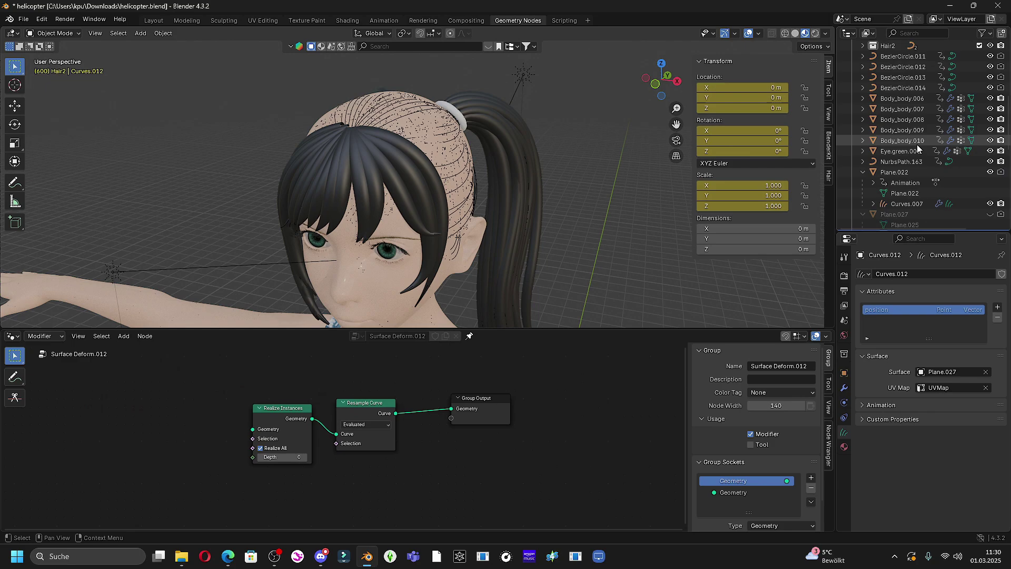
scroll(918, 145, up, 2)
drag(888, 88, 252, 429)
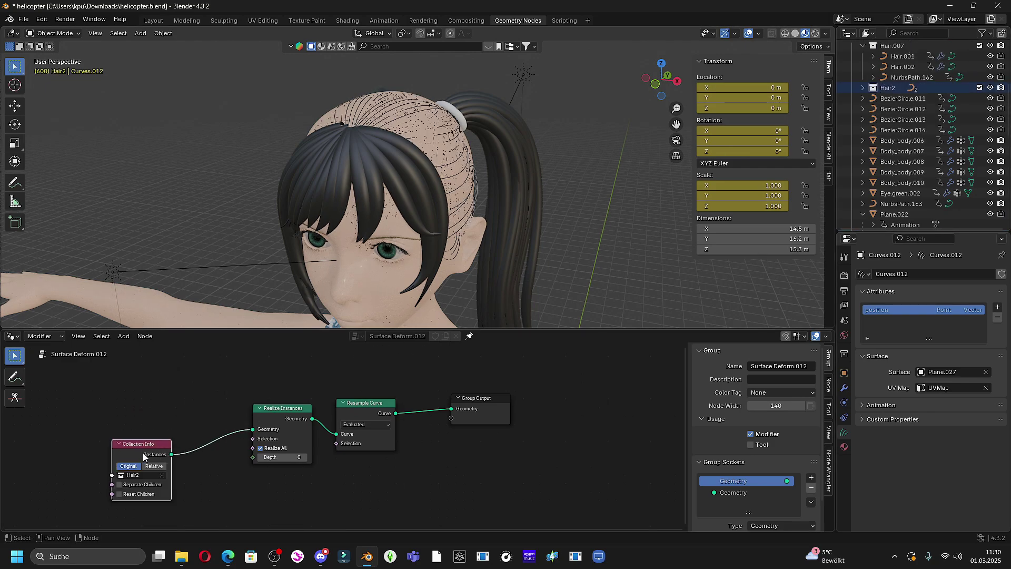
drag(134, 442, 144, 423)
middle_drag(487, 185, 539, 227)
scroll(476, 193, up, 4)
scroll(537, 211, up, 4)
scroll(562, 251, down, 5)
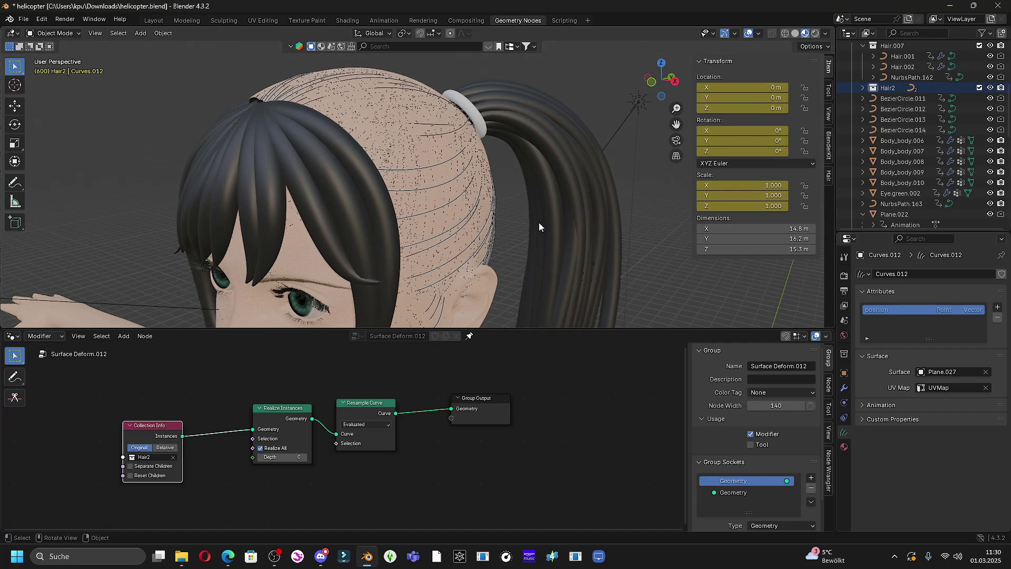
Insert a Capture Attribute node between Resample Curve and Group Output, spacing the nodes apart
middle_drag(500, 419, 376, 446)
scroll(457, 452, up, 1)
key(shift+a)
click(323, 328)
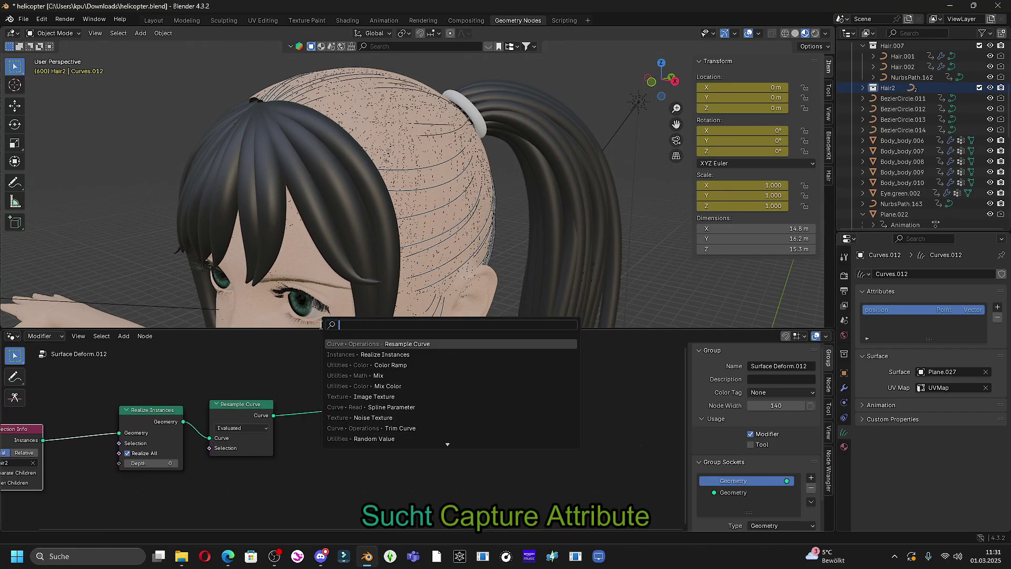
text(ca)
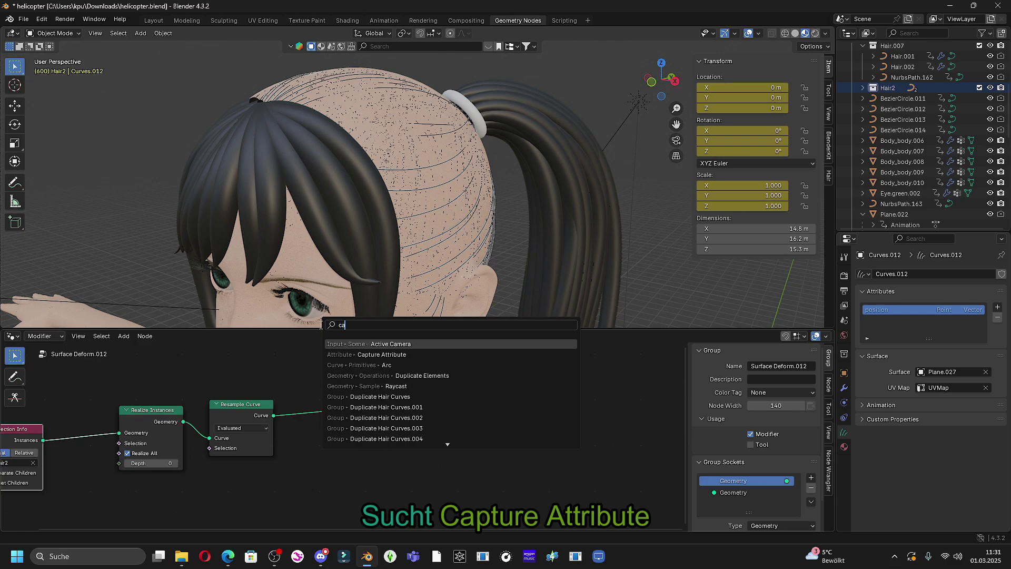
click(449, 354)
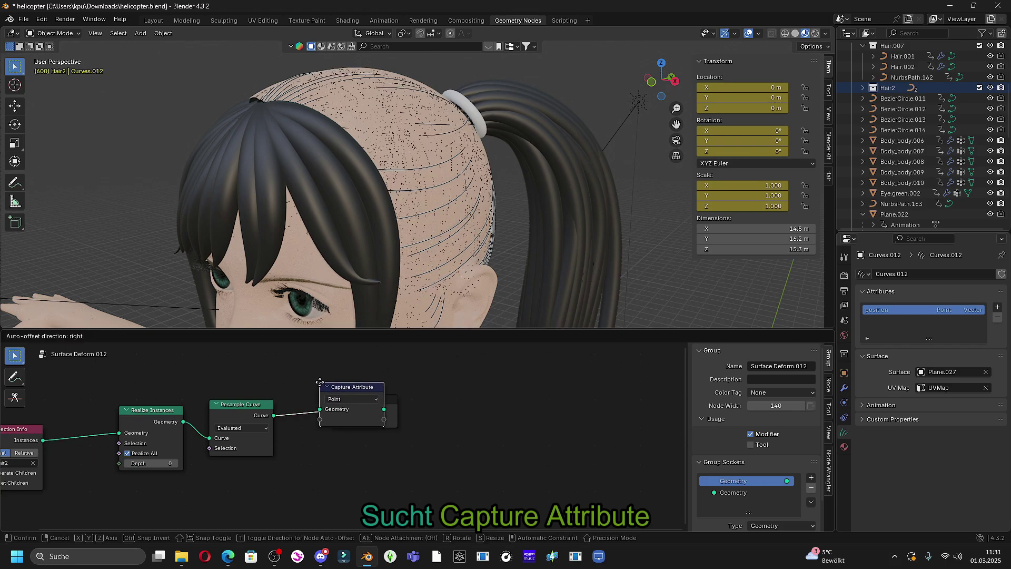
click(298, 402)
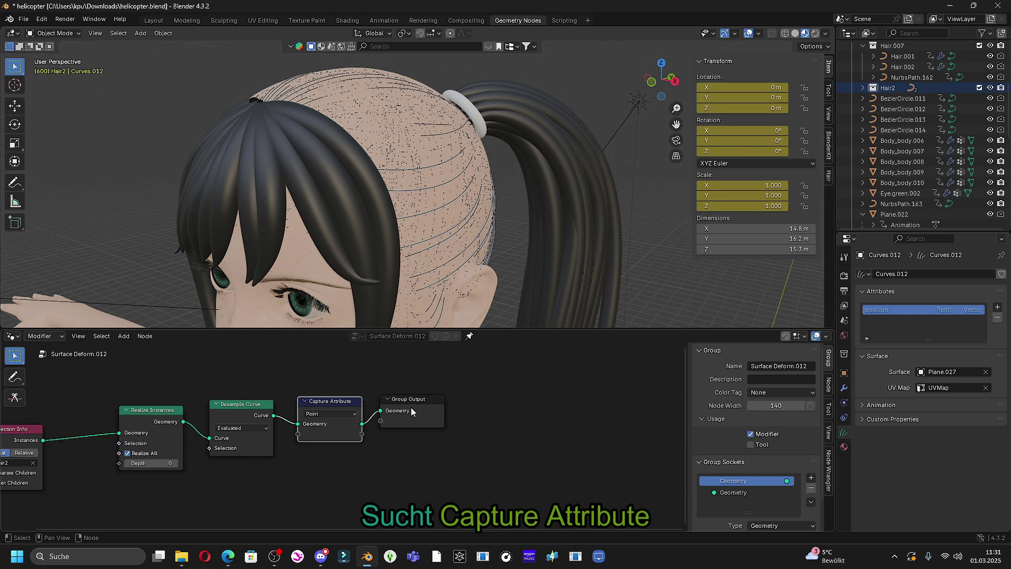
middle_drag(371, 466, 388, 439)
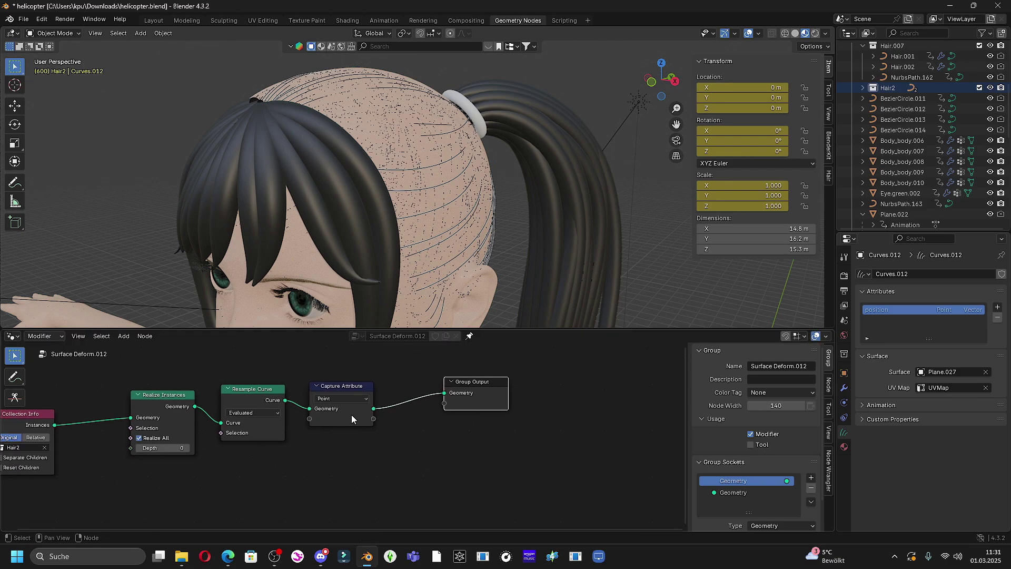
drag(352, 415, 351, 407)
Add an Endpoint Selection node, connect it to the Selection input of Resample Curve and set its End Size to 0
middle_drag(361, 458, 402, 456)
middle_drag(314, 475, 328, 478)
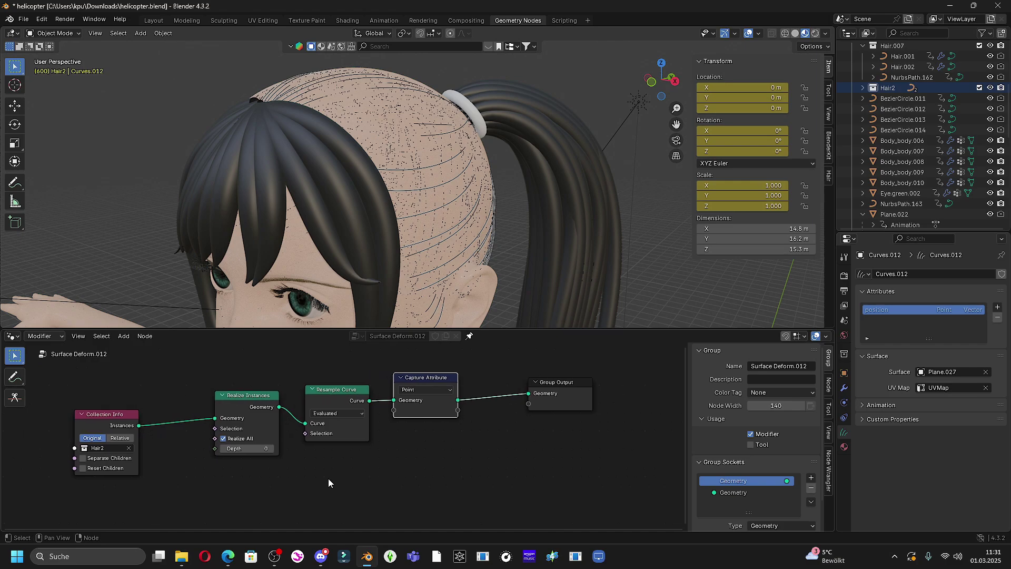
key(shift+a)
click(302, 326)
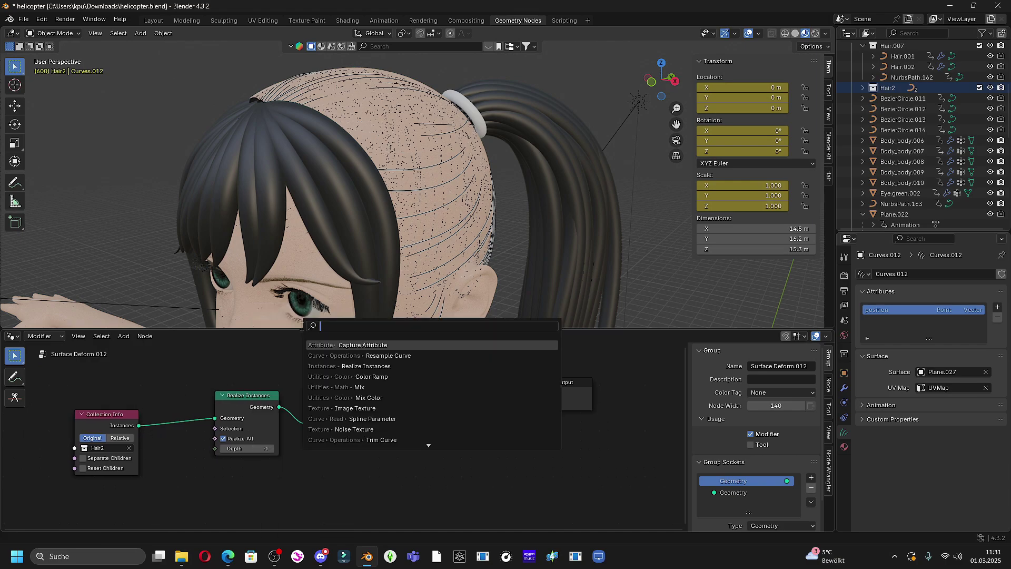
text(end)
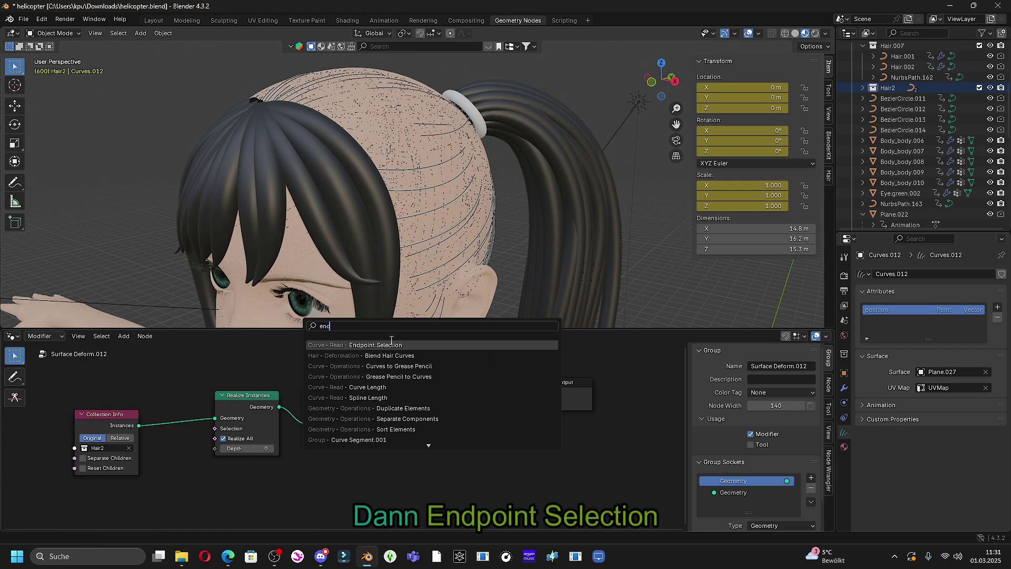
click(392, 344)
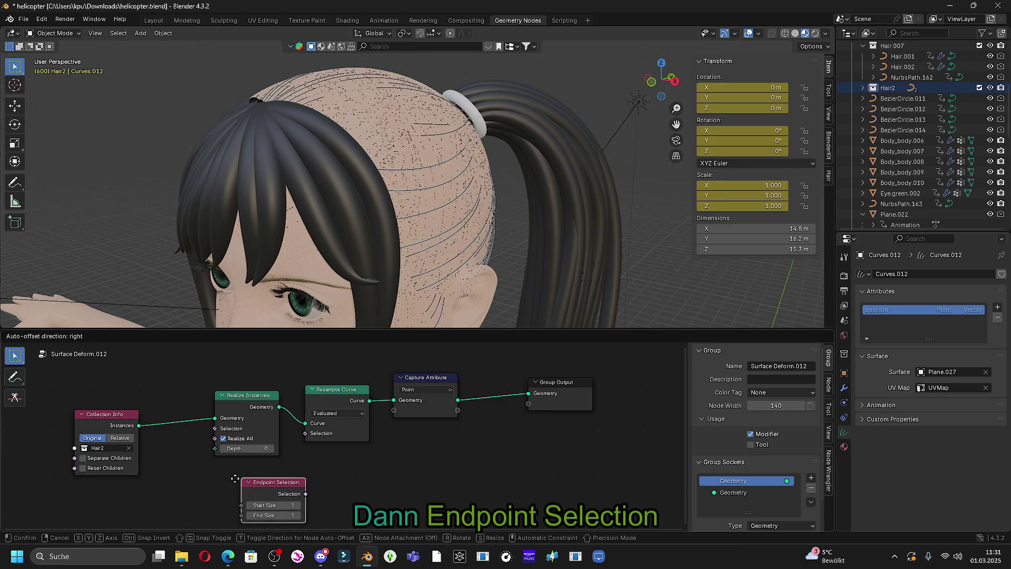
click(207, 472)
drag(267, 485, 305, 433)
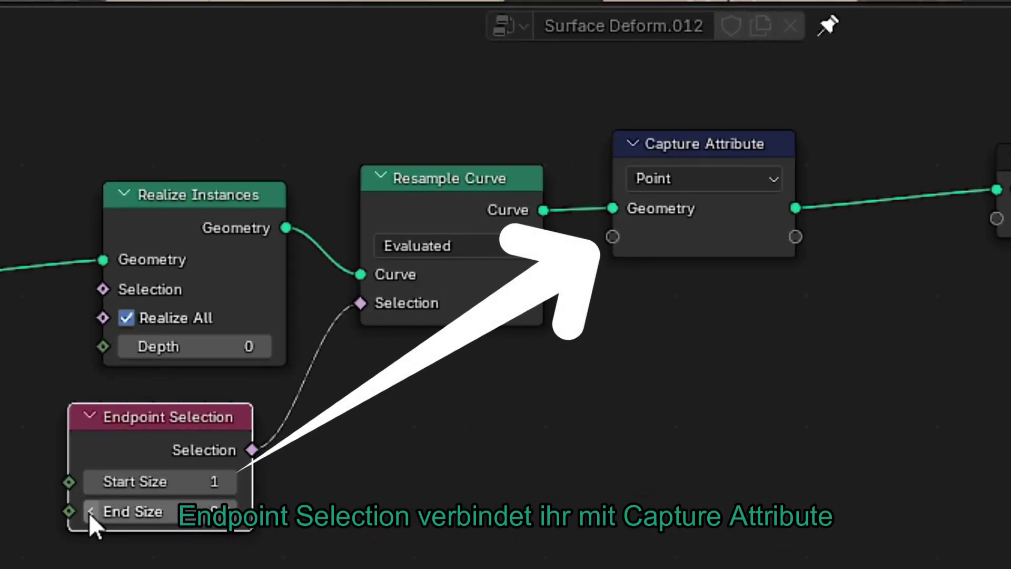
click(186, 507)
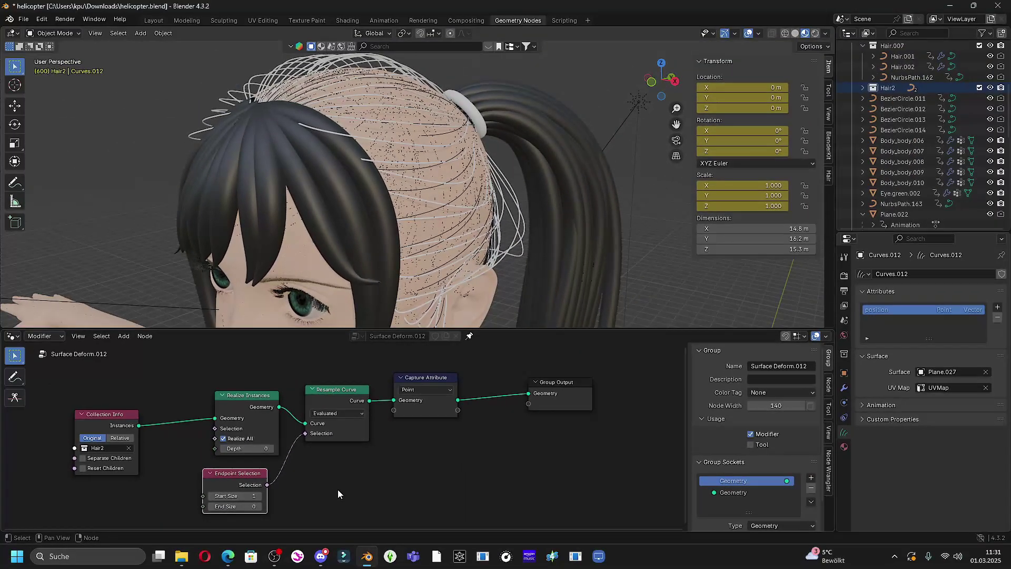
Add a Curve Circle node below the Capture Attribute node
key(shift+a)
text(cu)
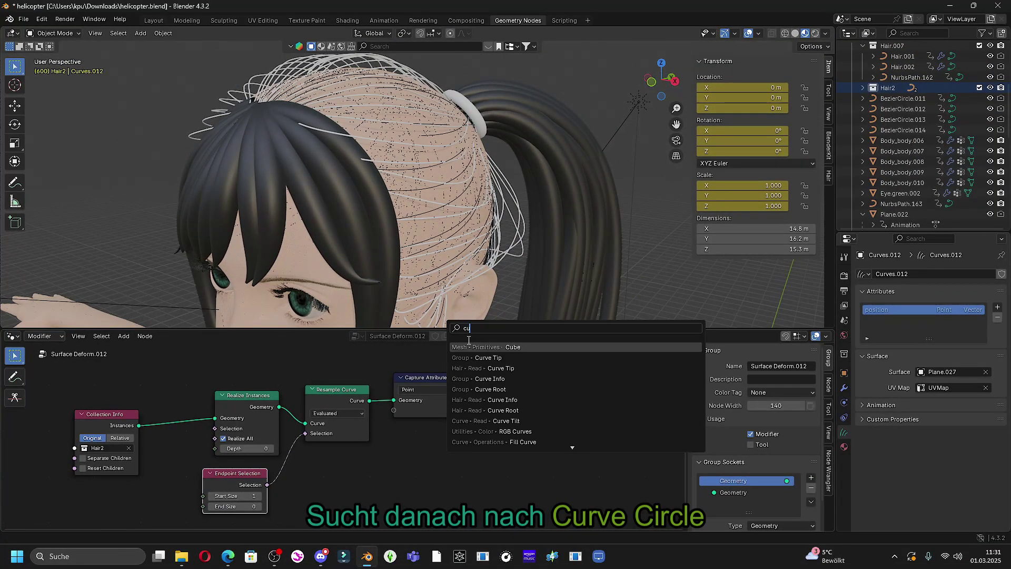
text(rv)
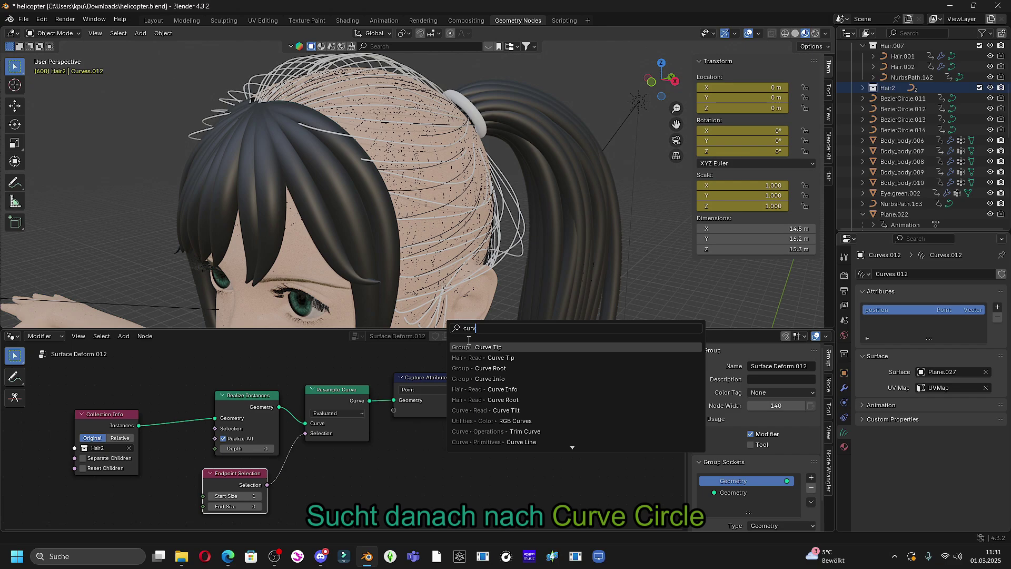
text(e)
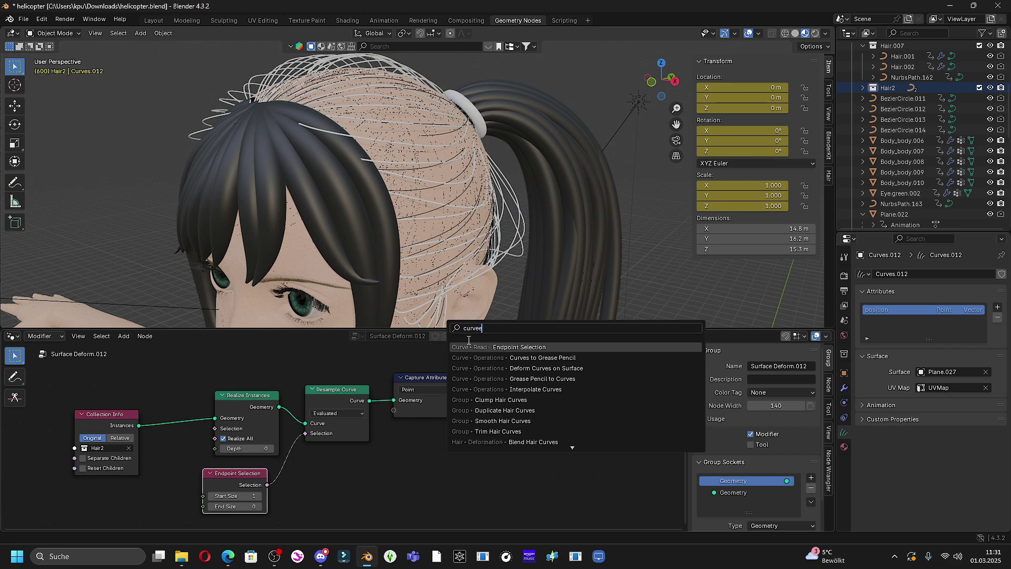
text( c)
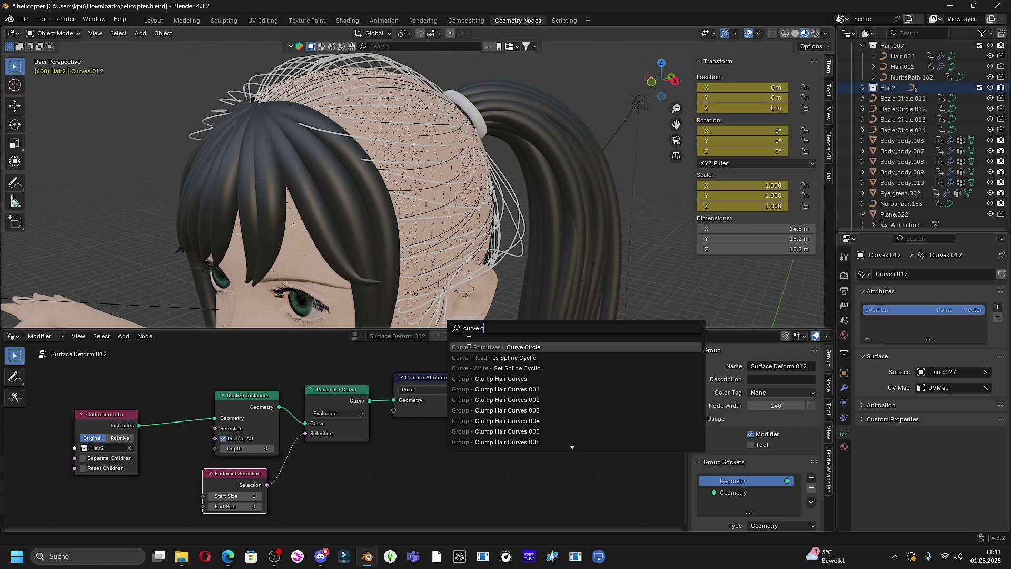
click(566, 347)
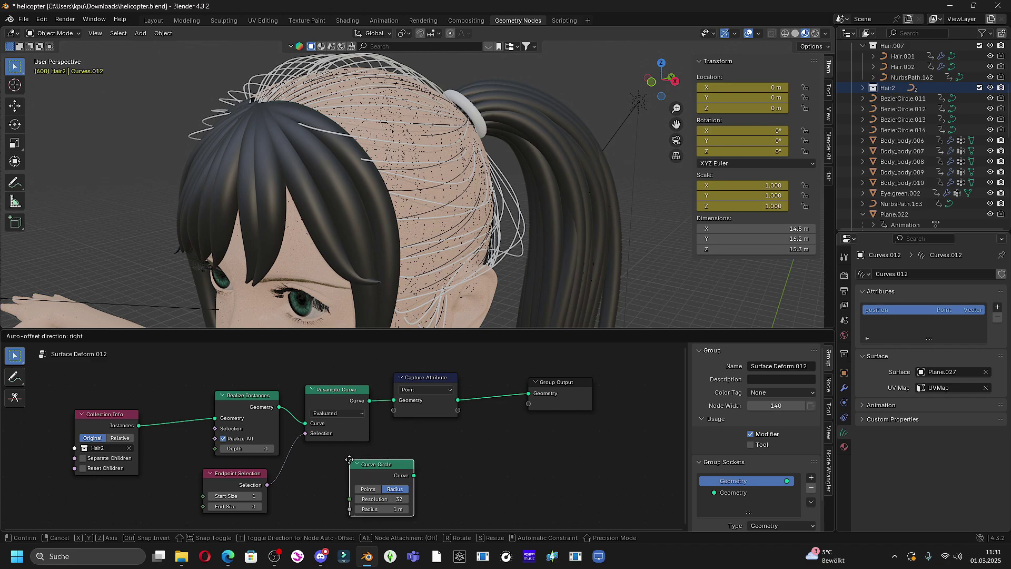
click(394, 447)
Insert a Curve to Mesh node between Capture Attribute and Group Output, with Curve Circle feeding its Profile Curve
key(shift+a)
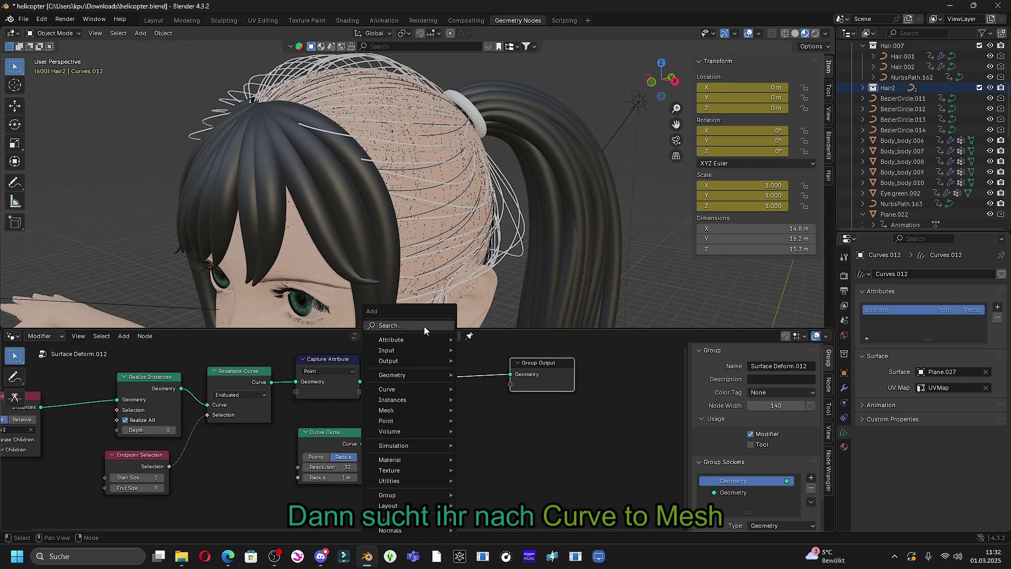
click(425, 327)
text(curve)
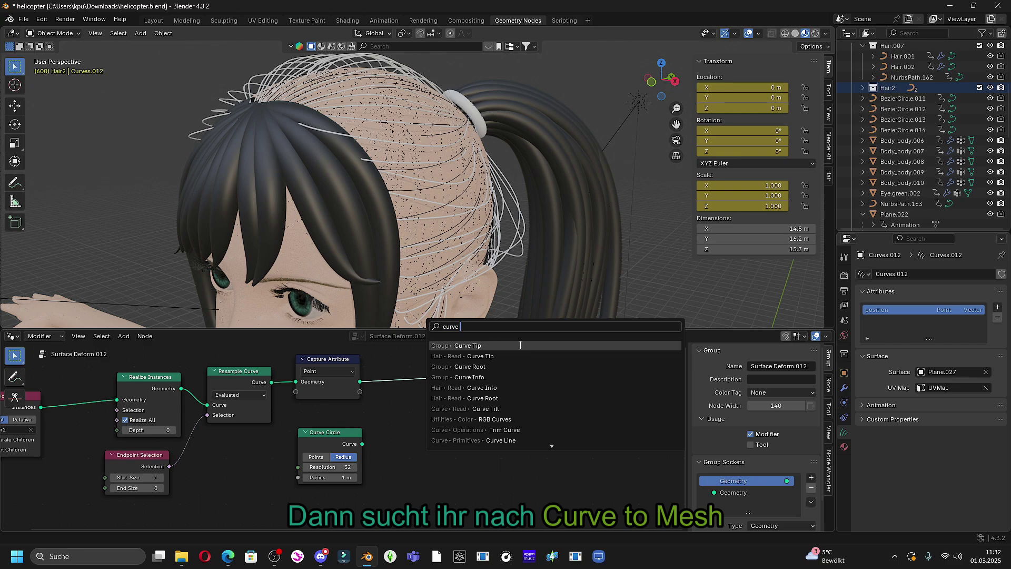
text( to)
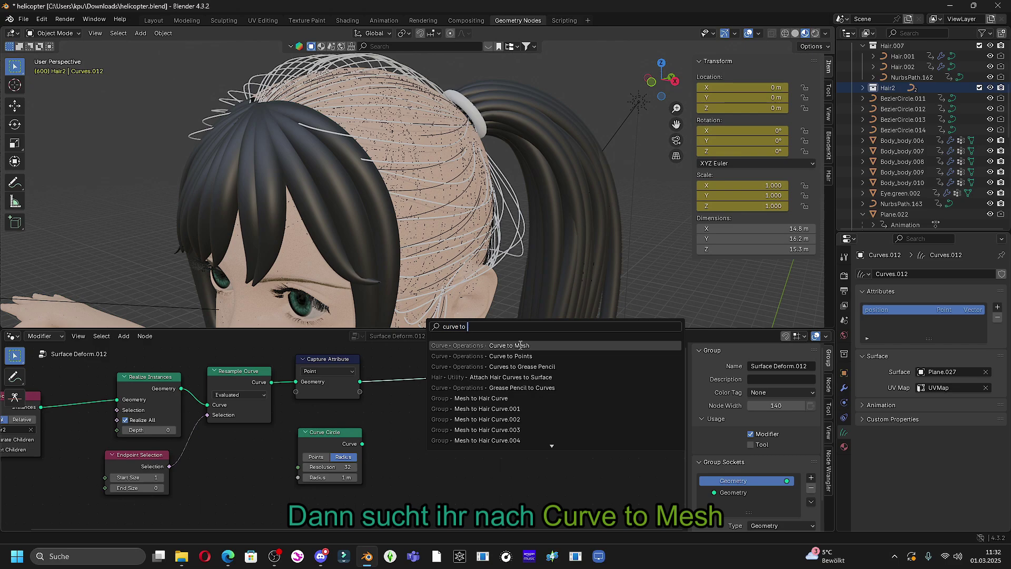
click(521, 345)
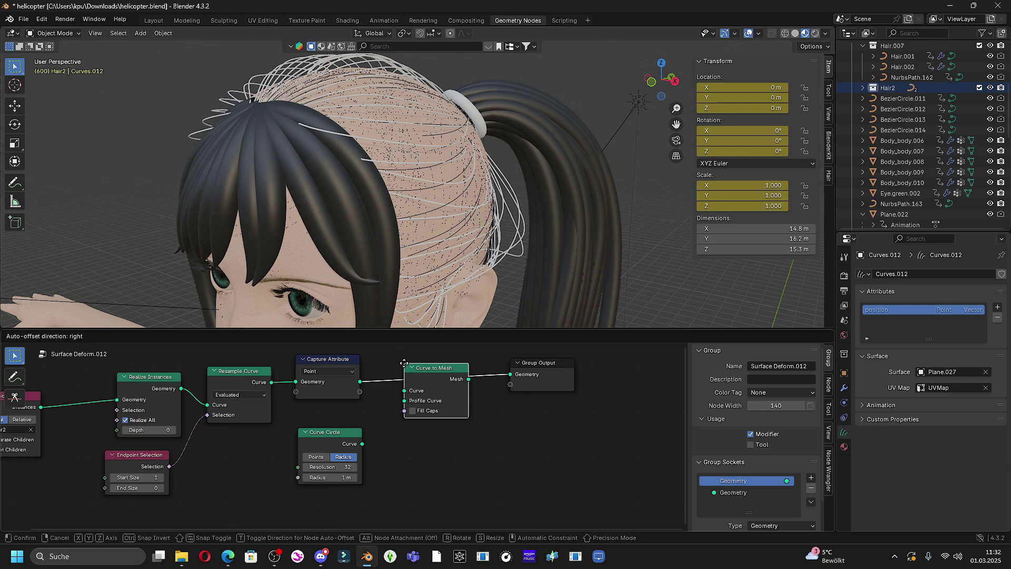
click(405, 364)
drag(362, 443, 403, 402)
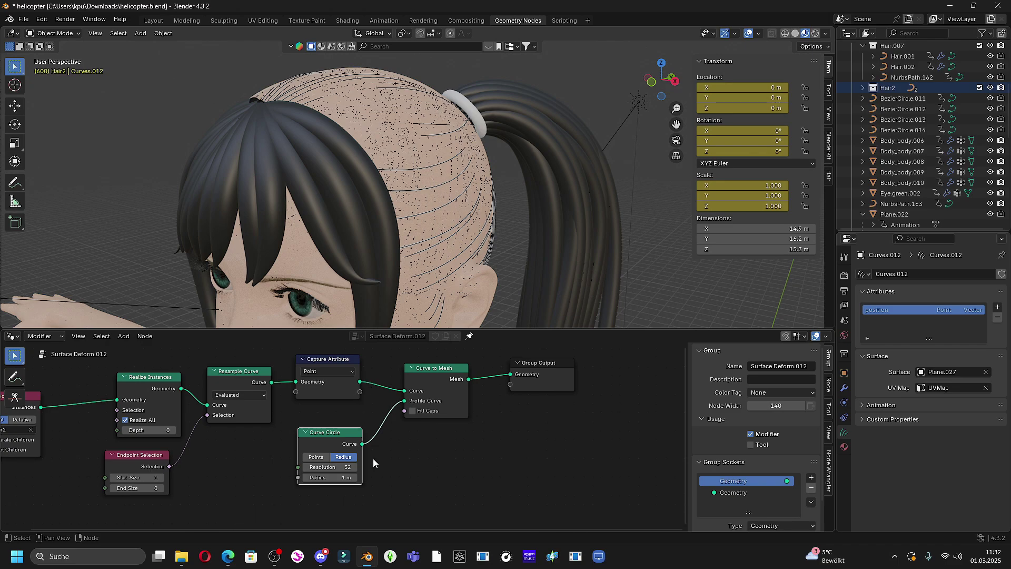
Insert a Store Named Attribute node after Curve to Mesh and link Capture Attribute's second output to its Value
key(shift+a)
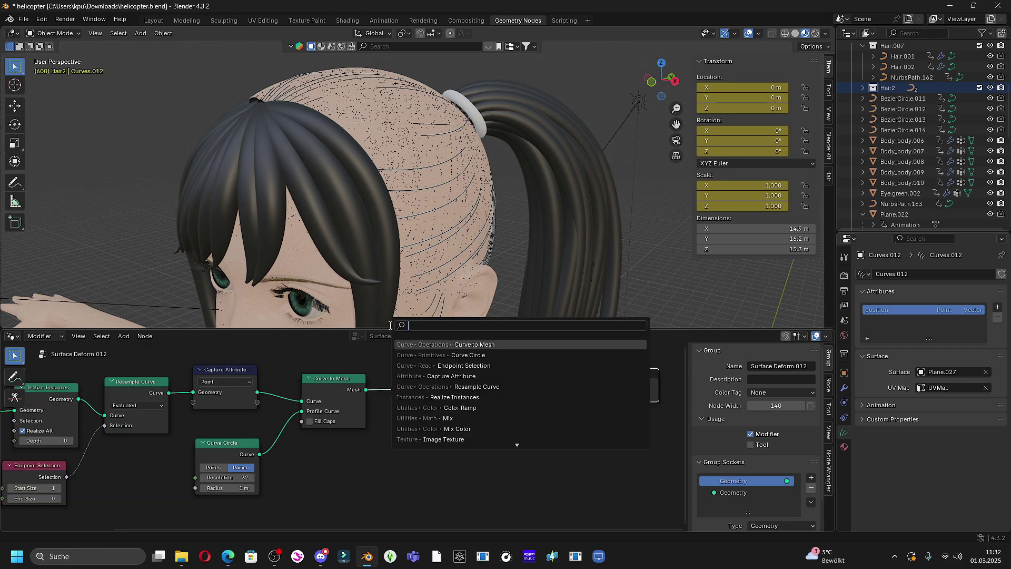
text(store)
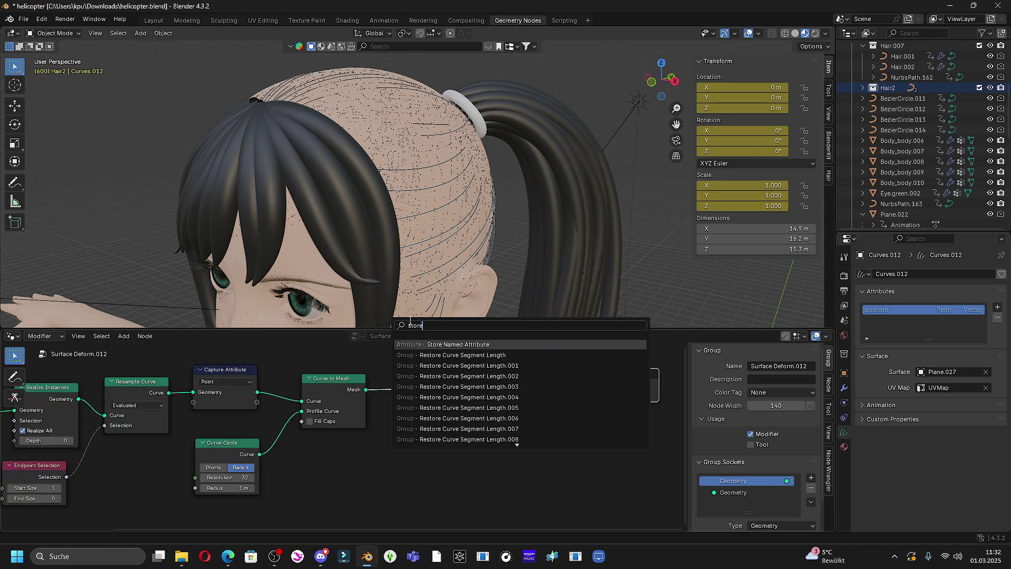
click(499, 343)
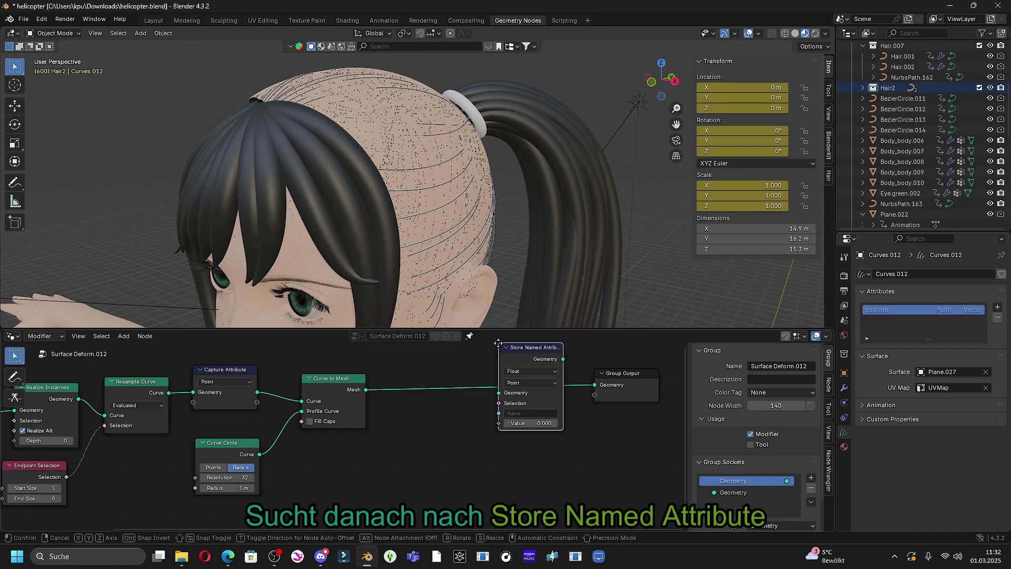
click(418, 380)
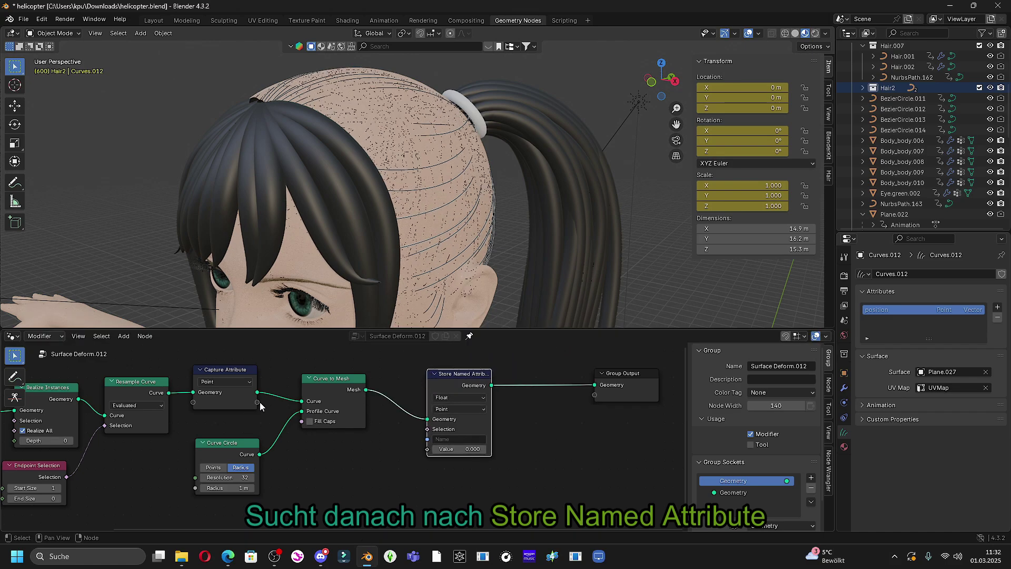
drag(257, 402, 422, 456)
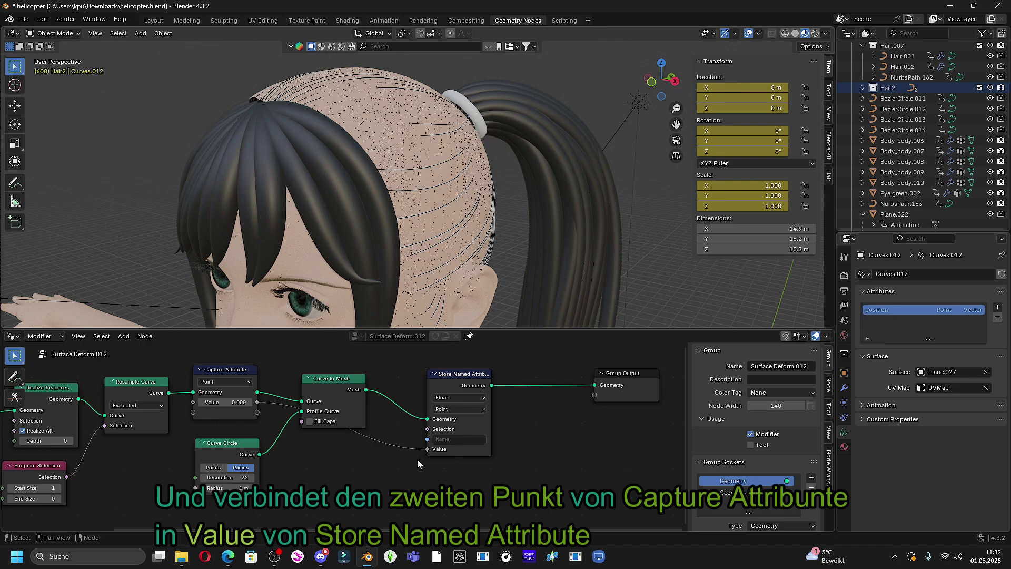
Set the attribute name in the Store Named Attribute node to crease_edge
click(466, 438)
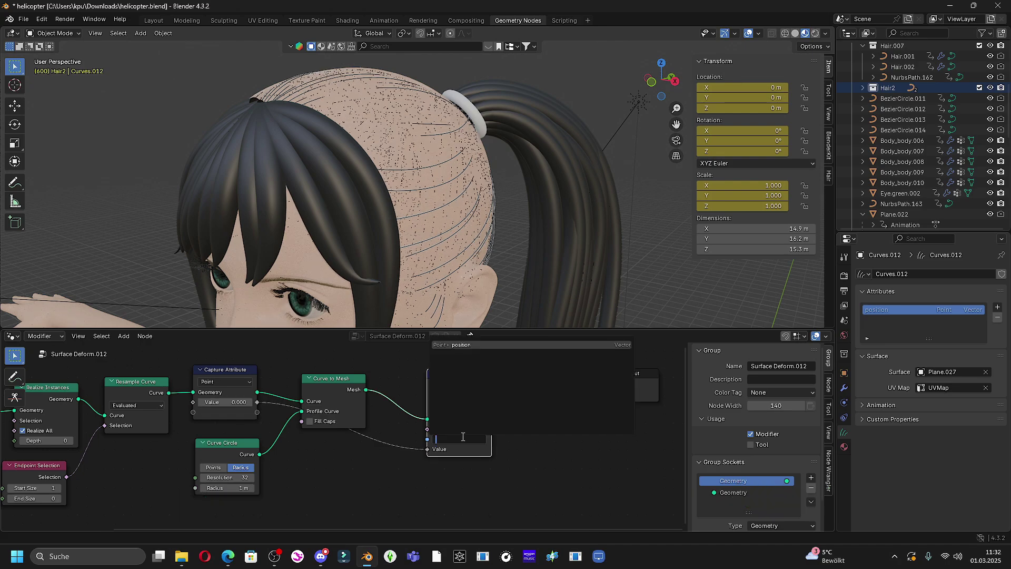
text(crea)
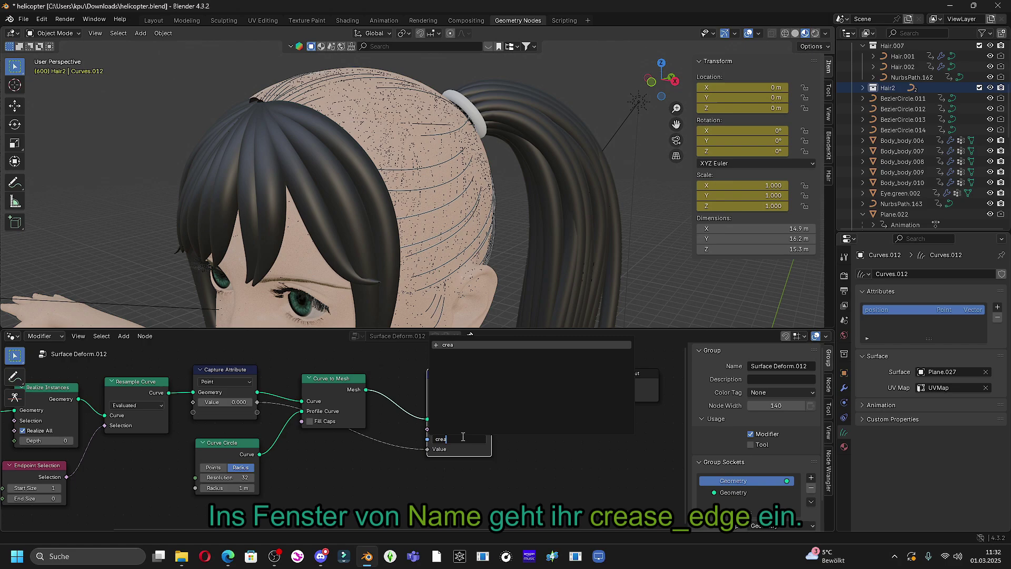
text(se_edge)
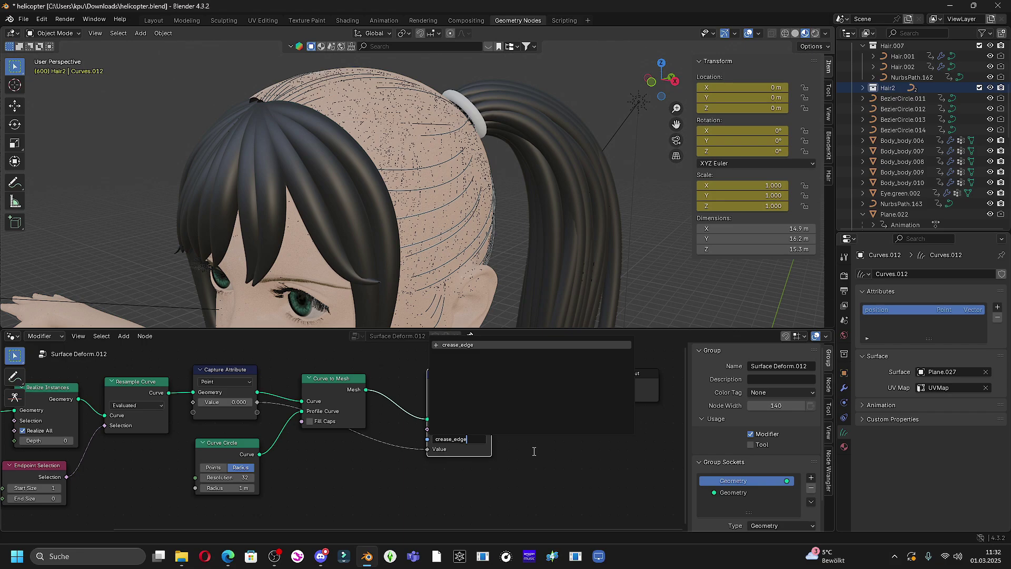
click(475, 344)
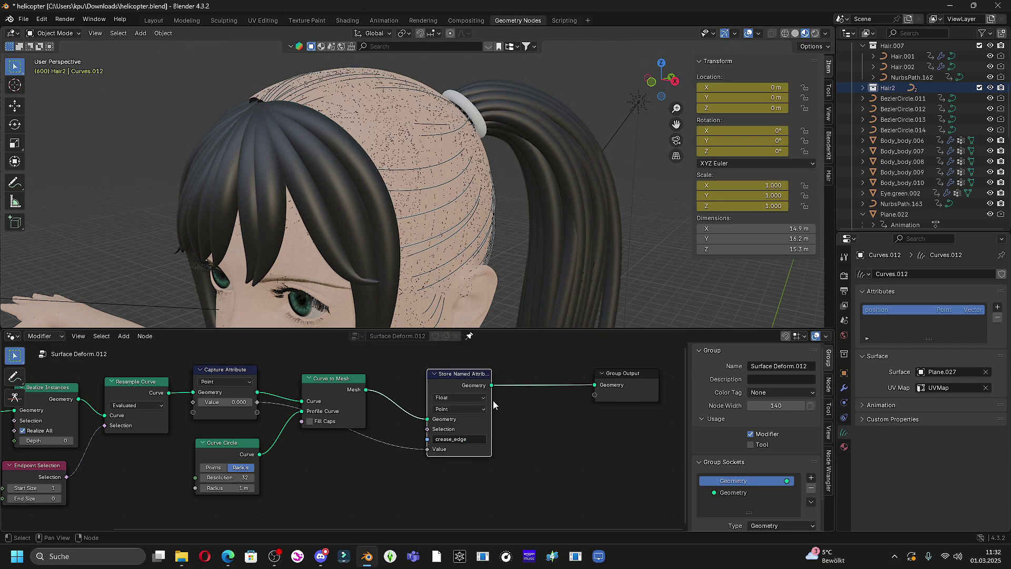
Insert a second Capture Attribute node between Store Named Attribute and Group Output
middle_drag(510, 432, 332, 350)
key(shift+a)
click(327, 325)
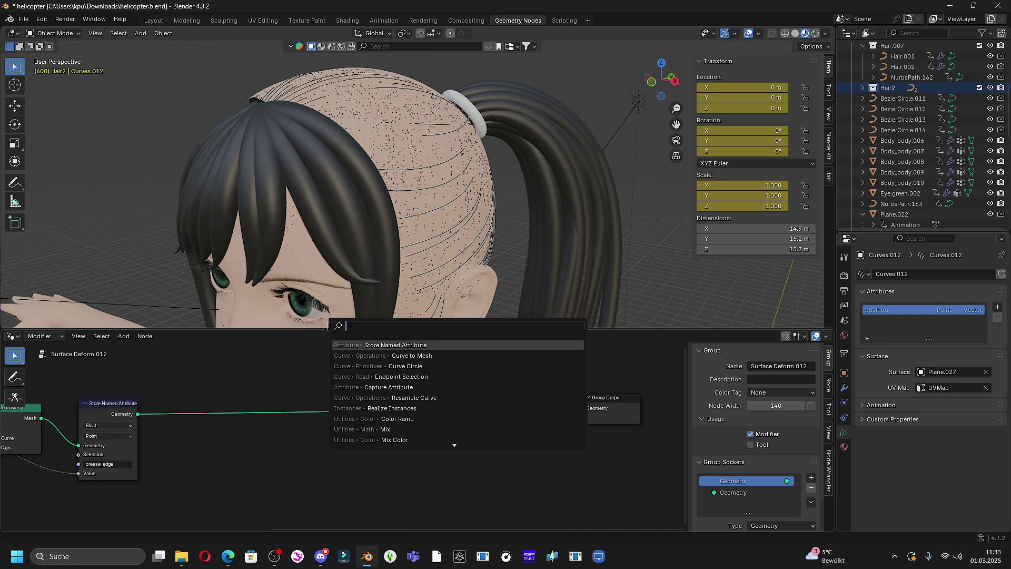
click(337, 387)
click(246, 400)
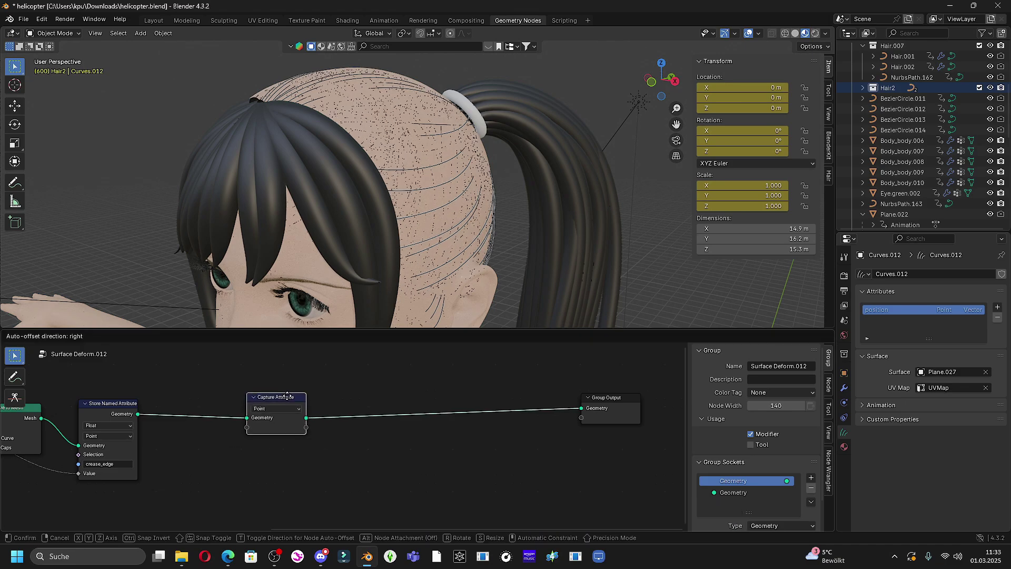
Add a second Endpoint Selection node above the new Capture Attribute node and set its End Size to 0
scroll(390, 388, down, 2)
key(shift+a)
click(321, 327)
text(en)
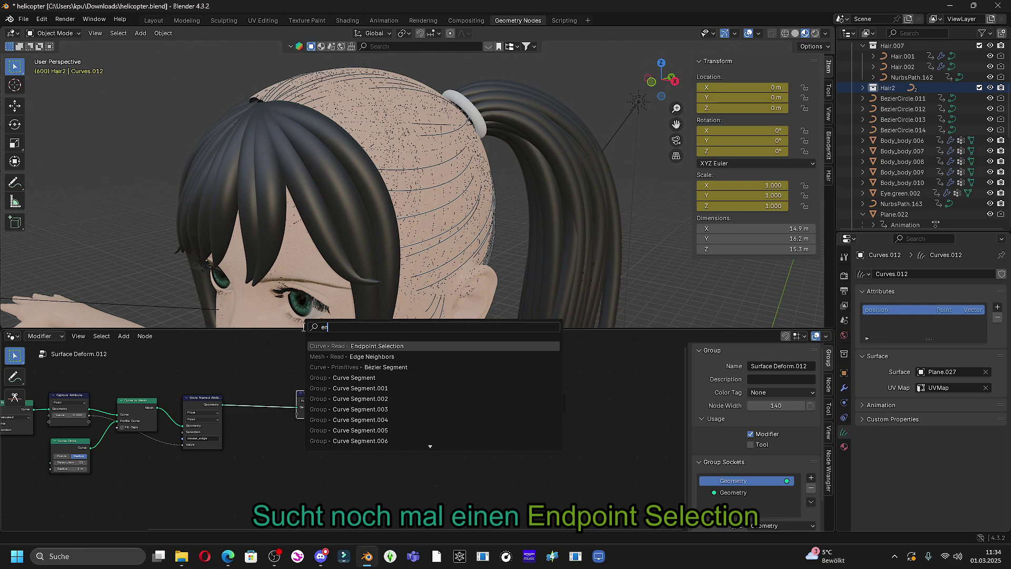
key(Return)
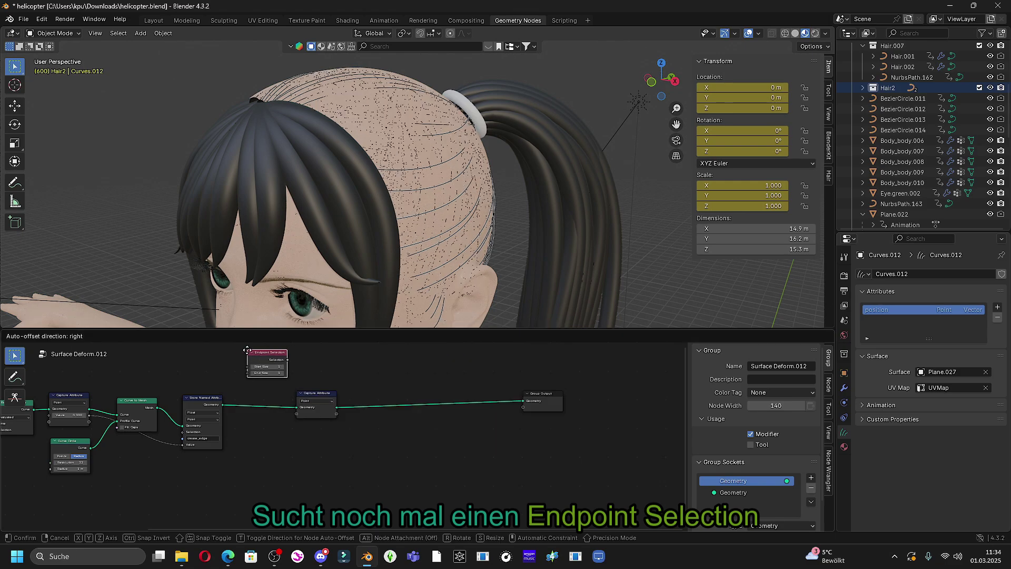
click(278, 377)
scroll(309, 412, up, 1)
middle_drag(233, 384, 248, 437)
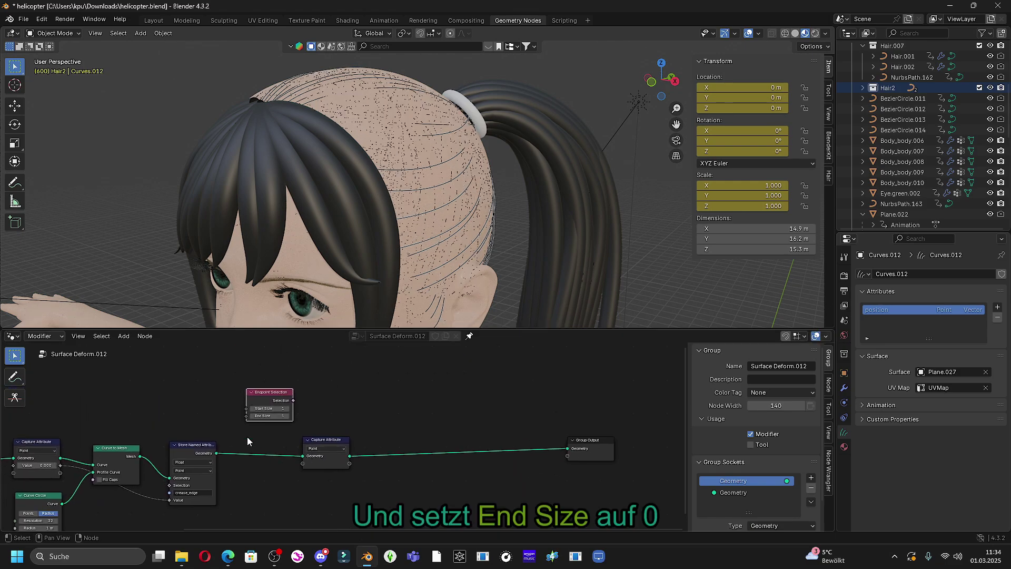
click(250, 416)
scroll(315, 444, up, 2)
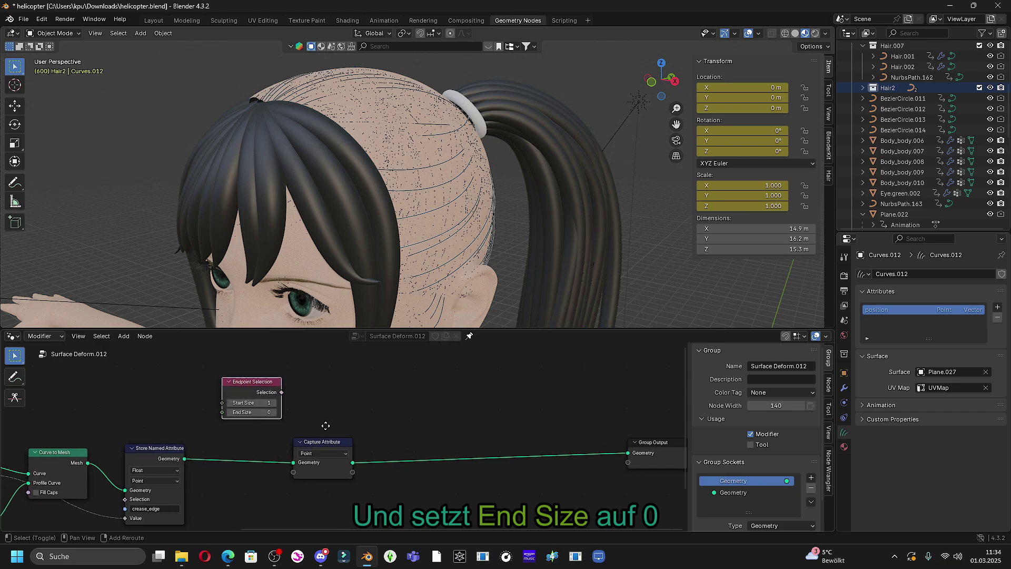
drag(255, 413, 249, 410)
click(251, 414)
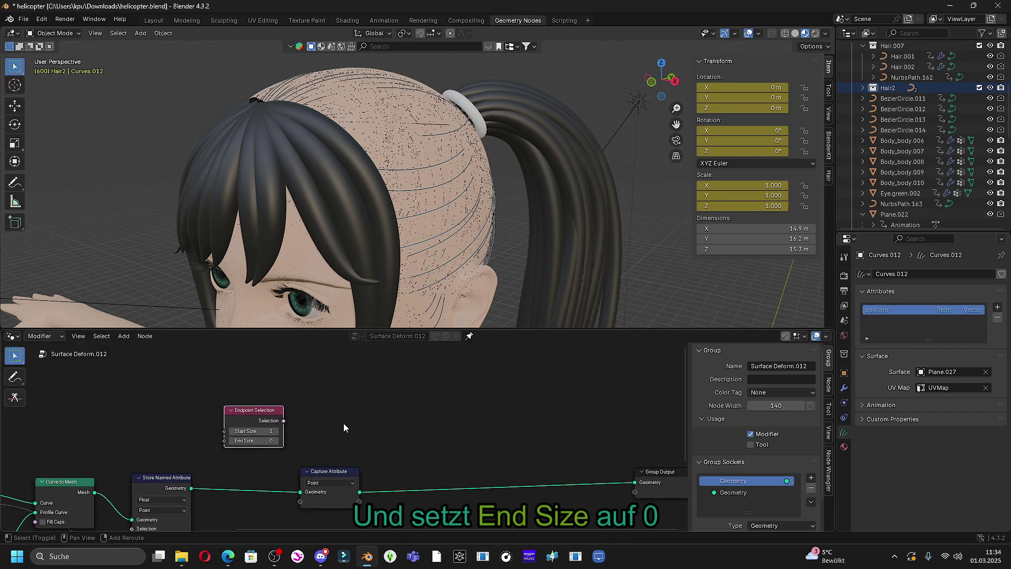
Add a Math node beside the upper Endpoint Selection node and link Selection to its second Value input
key(shift+a)
click(334, 328)
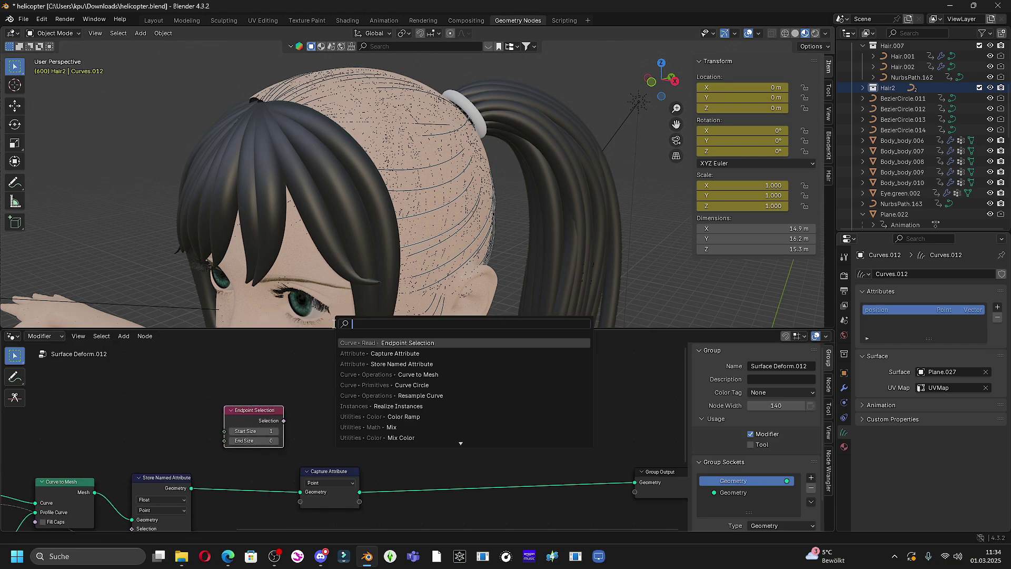
text(ma)
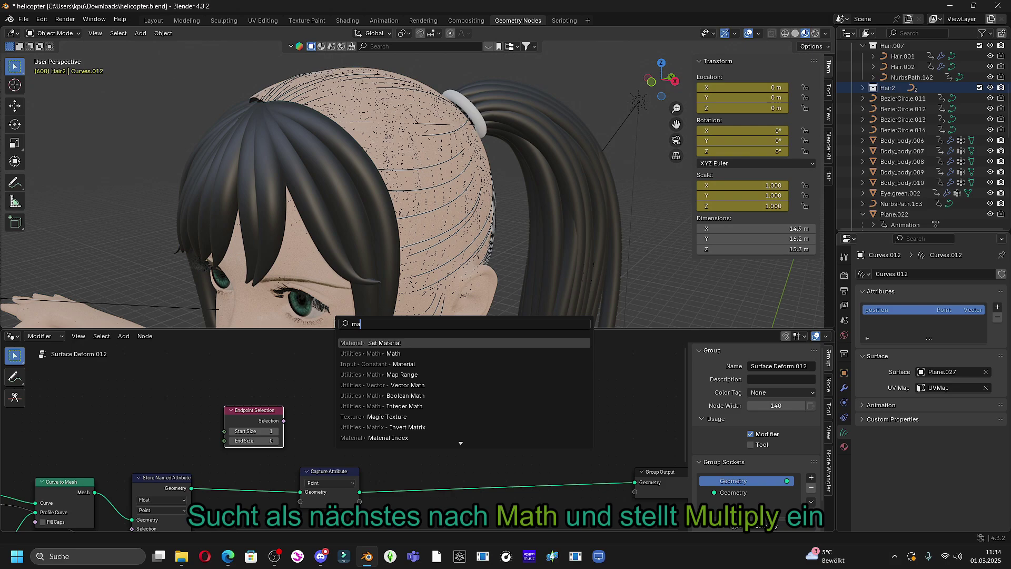
click(429, 354)
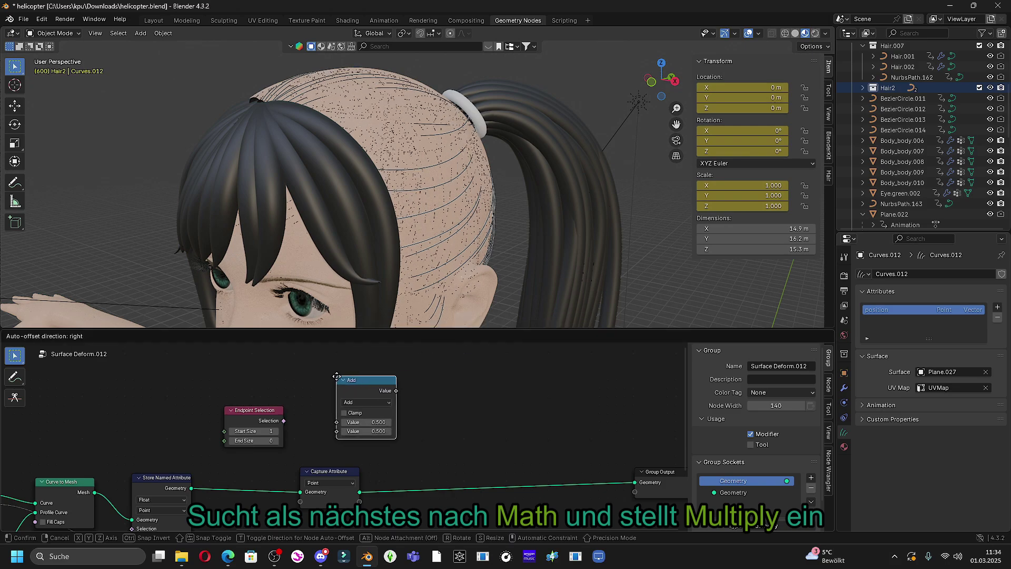
click(347, 378)
drag(285, 421, 337, 432)
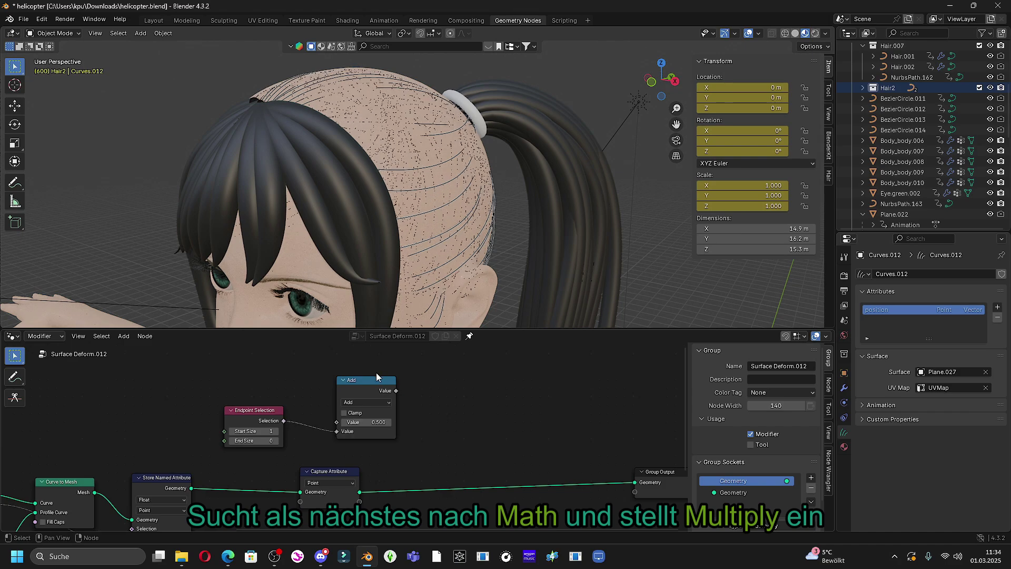
Set the Math node's operation to Multiply and link the second Capture Attribute's empty output to its first Value input
drag(344, 383, 427, 387)
click(428, 386)
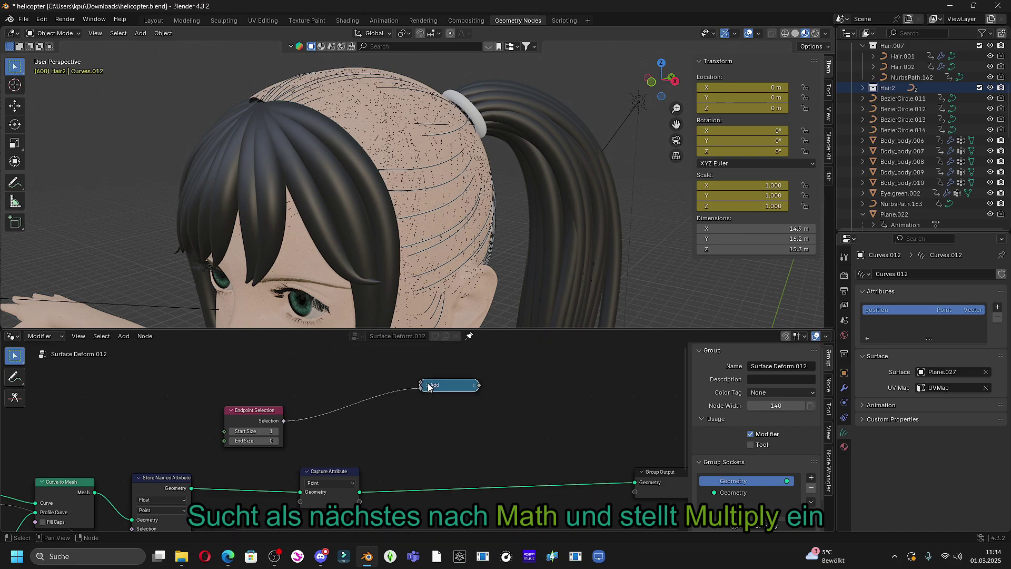
click(427, 386)
click(444, 404)
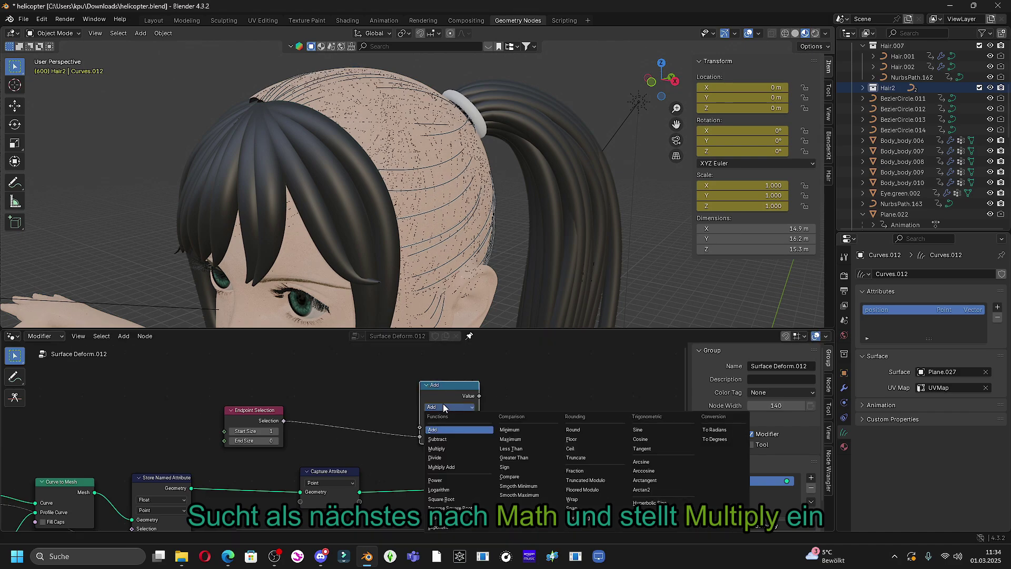
click(449, 449)
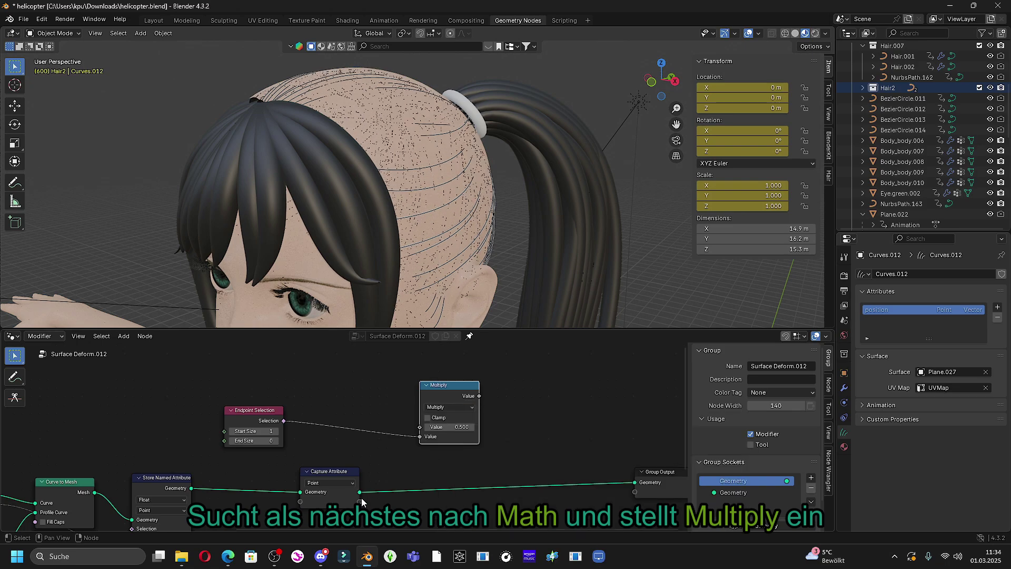
drag(359, 501, 420, 426)
middle_drag(393, 472, 363, 447)
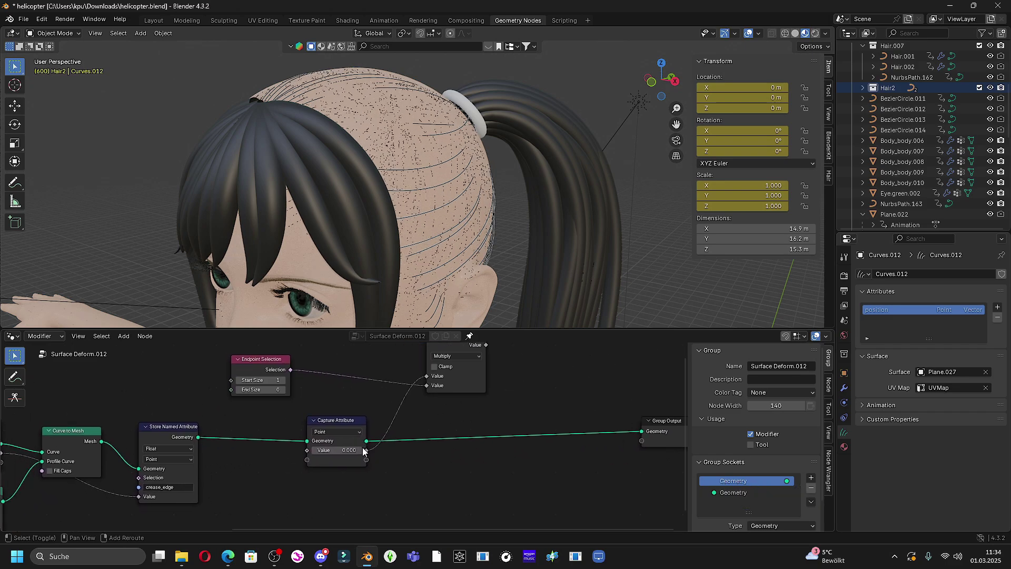
Add a Named Attribute node set to crease_edge and link its Attribute output to the second Capture Attribute's Value
key(shift+a)
click(247, 327)
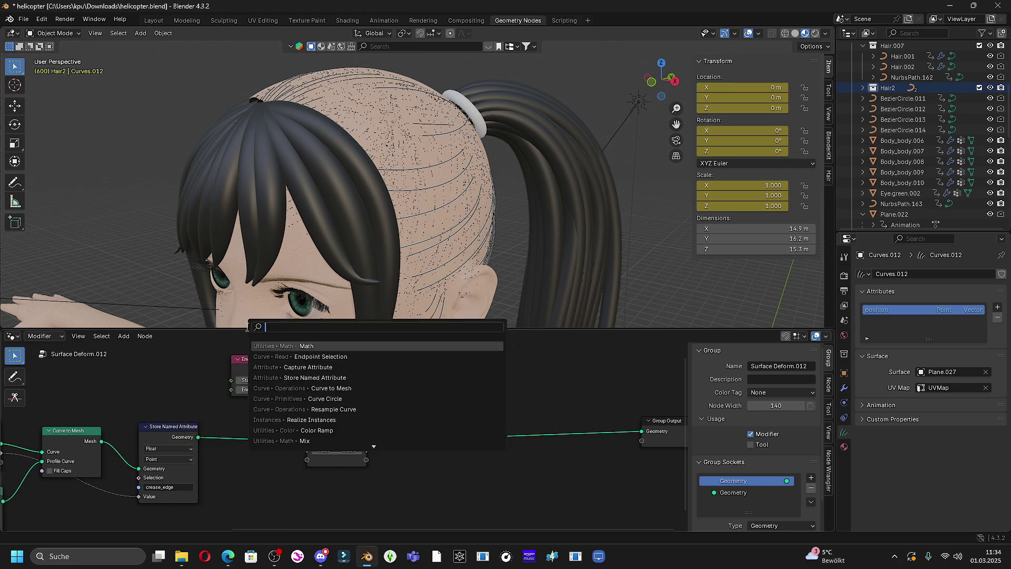
text(n)
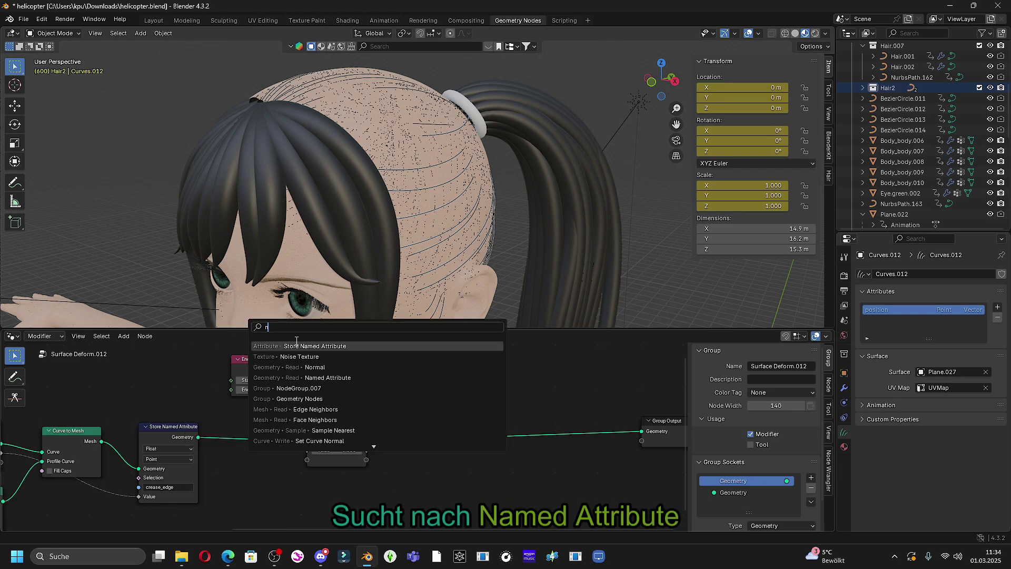
click(328, 377)
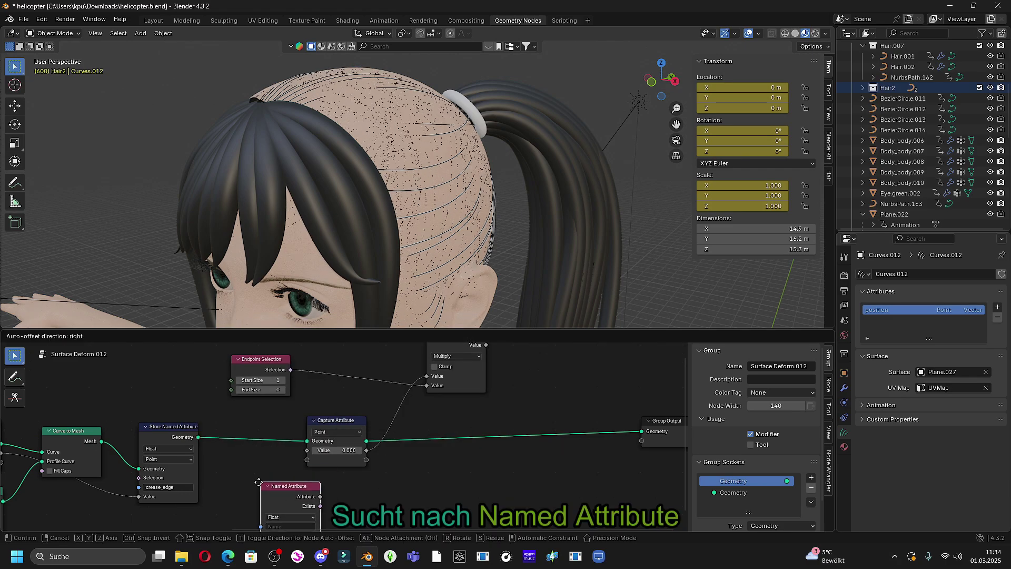
click(236, 481)
middle_drag(295, 493, 301, 442)
drag(301, 442, 306, 403)
click(275, 473)
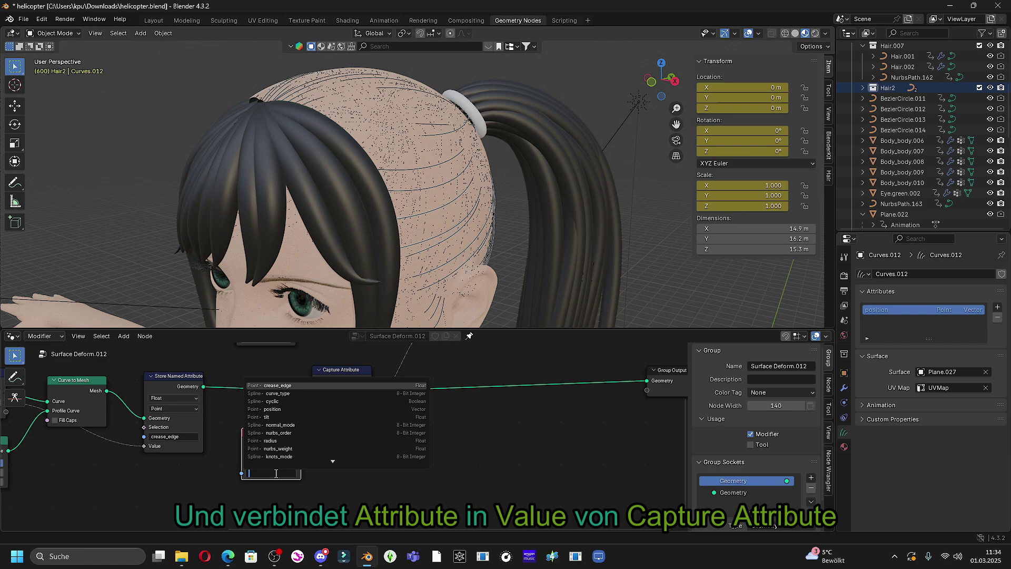
click(285, 386)
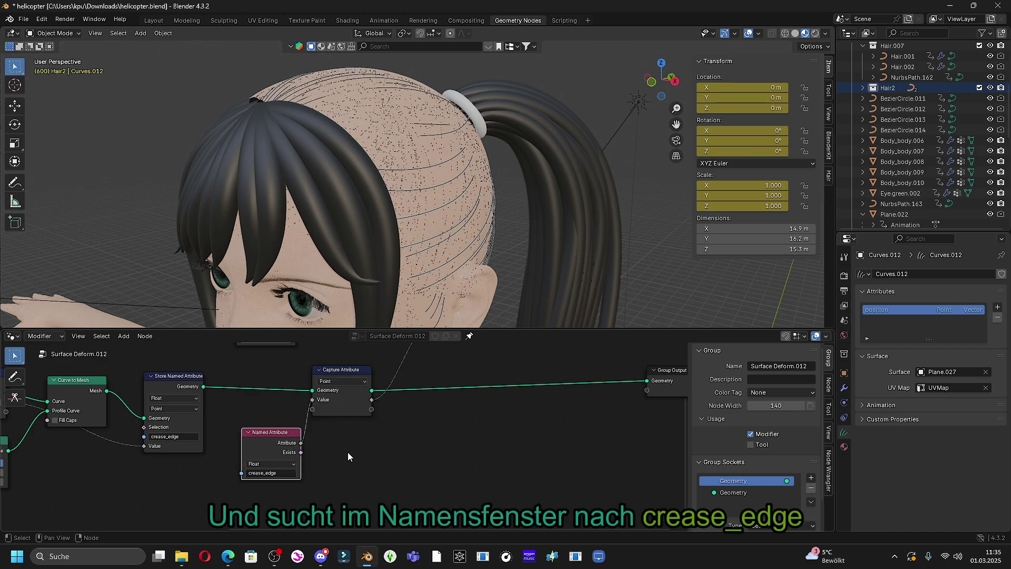
Add an Edge Vertices node below the geometry link between Capture Attribute and Group Output
middle_drag(348, 452, 283, 472)
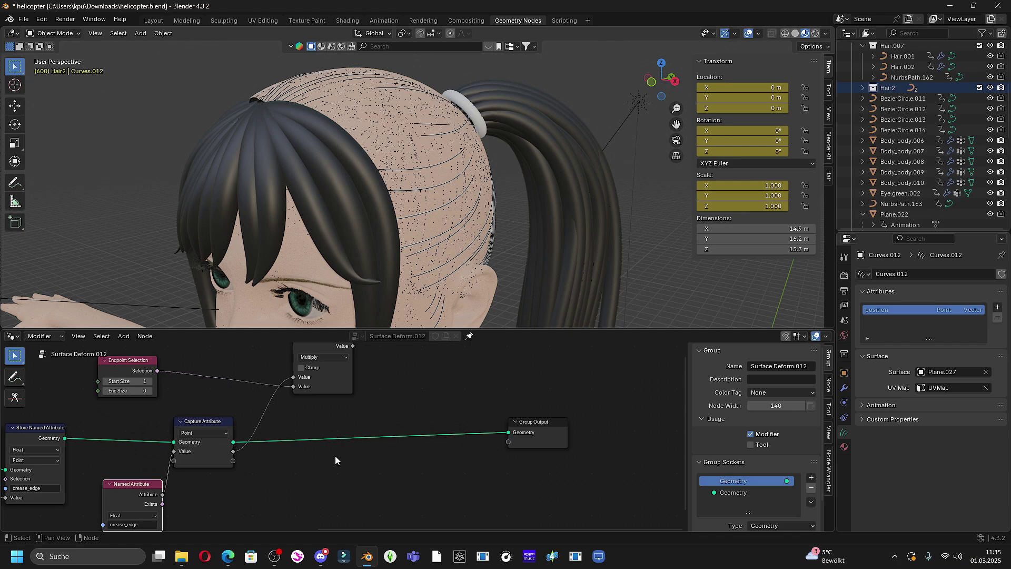
key(shift)
key(shift+a)
click(322, 311)
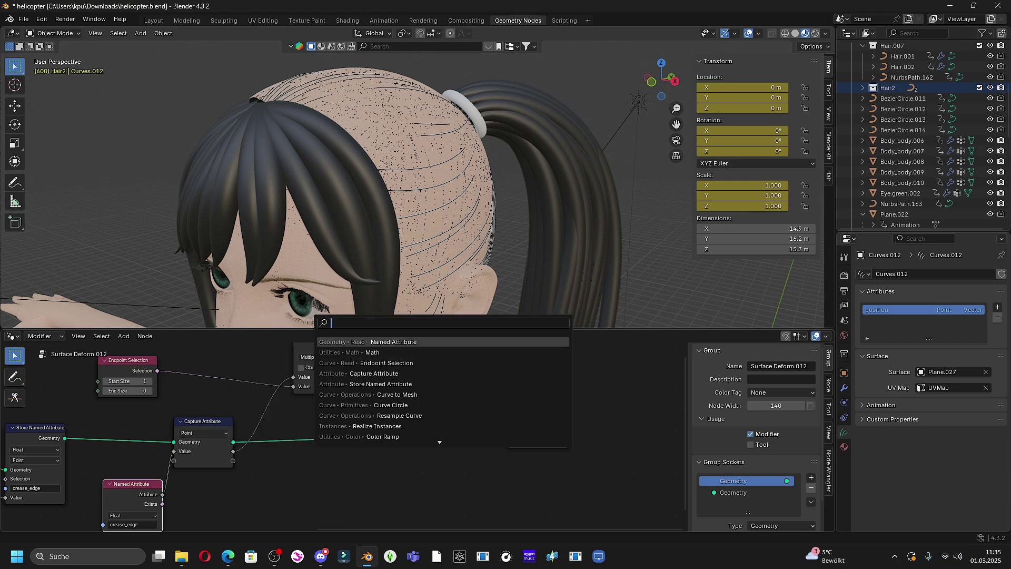
text(edge)
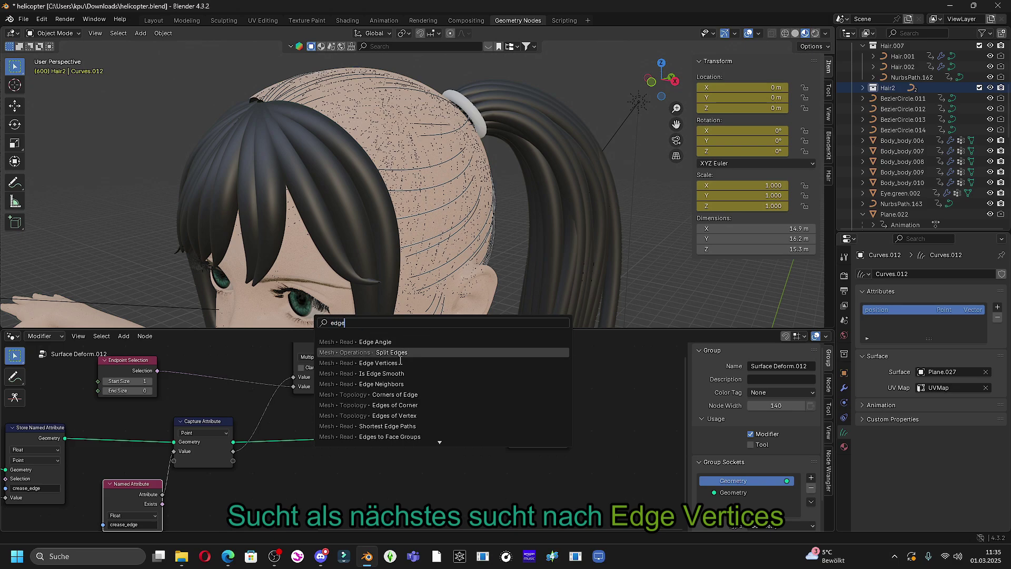
click(387, 364)
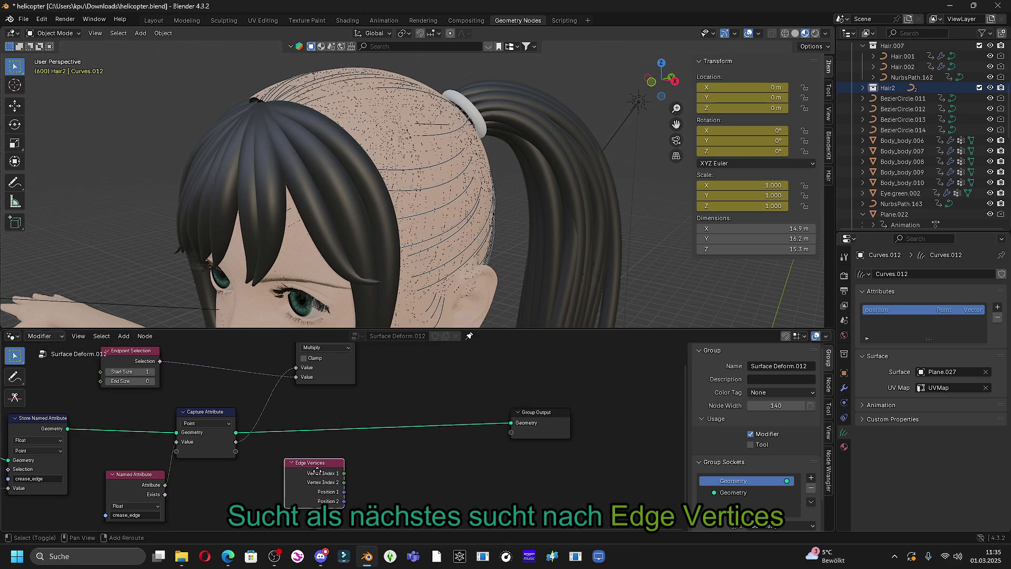
click(317, 436)
Add a Shortest Edge Paths node under Edge Vertices and link Capture Attribute's Value output to its End Vertex
key(shift+a)
click(293, 324)
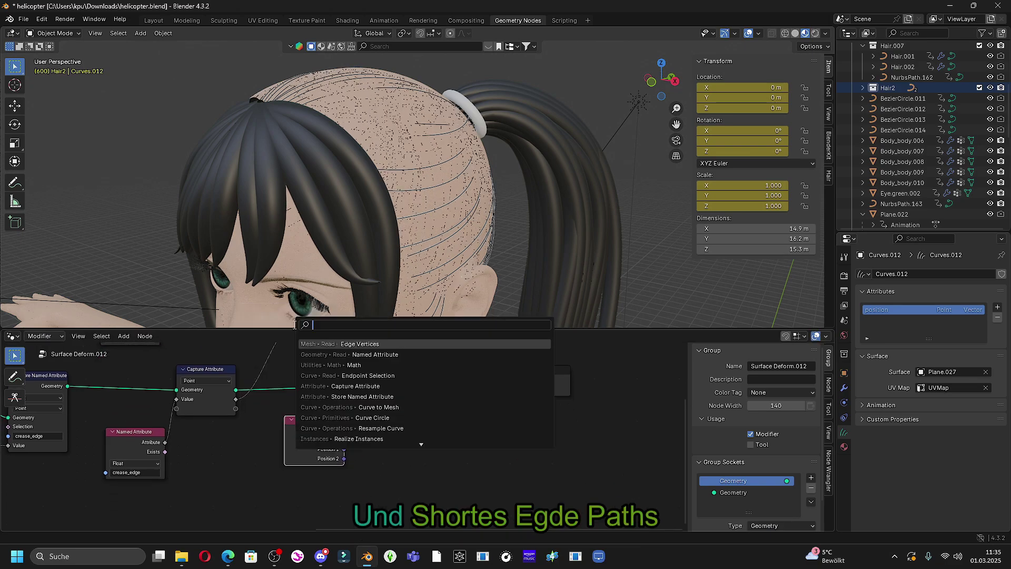
text(Sho)
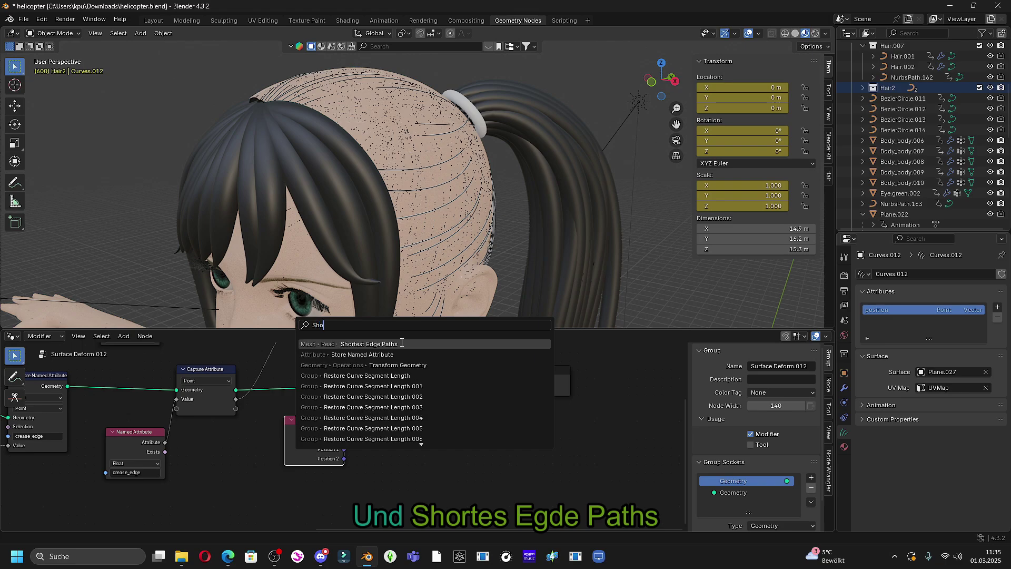
click(402, 343)
click(283, 478)
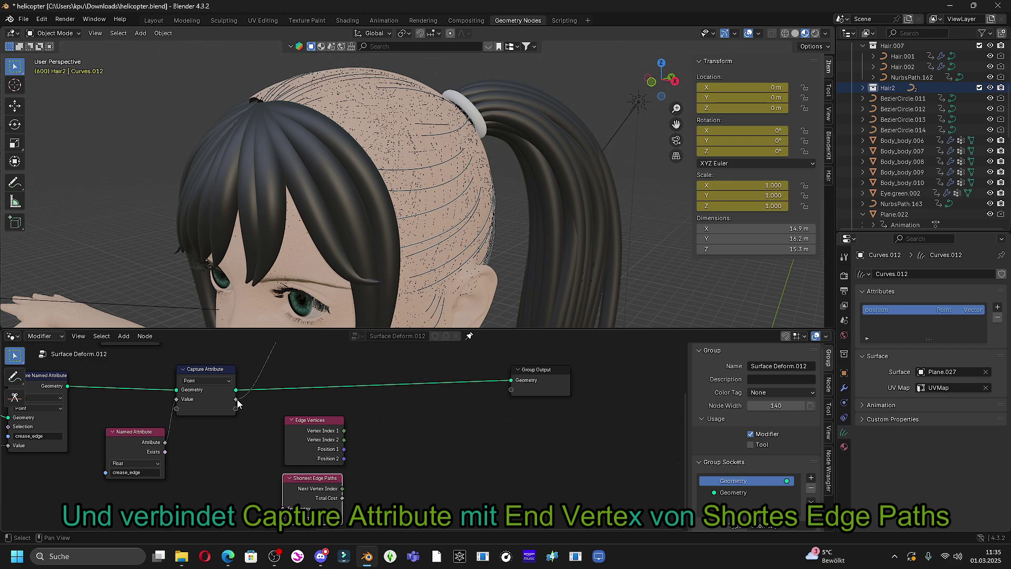
drag(235, 399, 277, 504)
shift+middle_drag(365, 433, 246, 417)
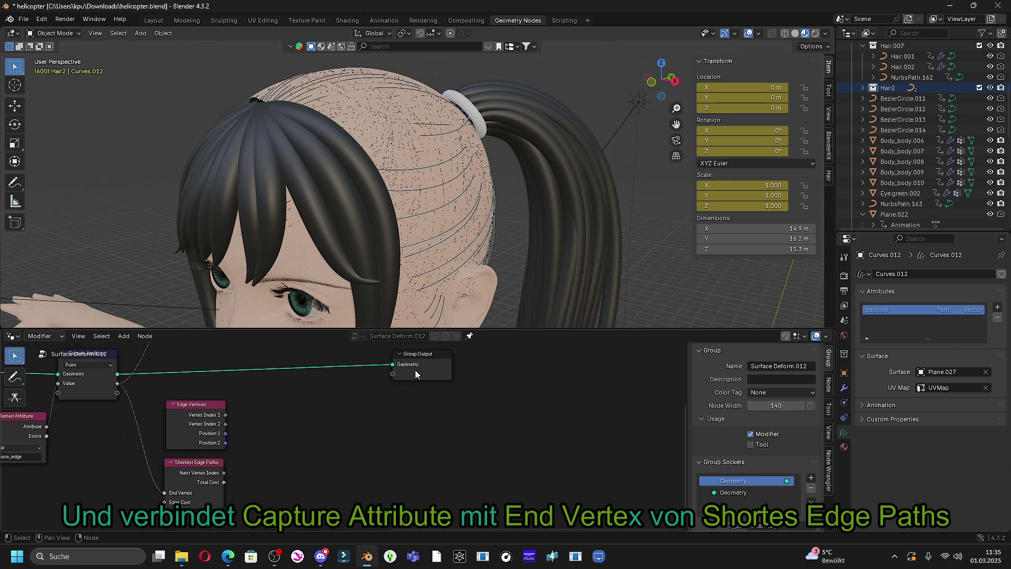
Move Group Output farther along to make room and place two Evaluate at Index nodes, one beneath the other, beside Edge Vertices
drag(415, 374, 538, 381)
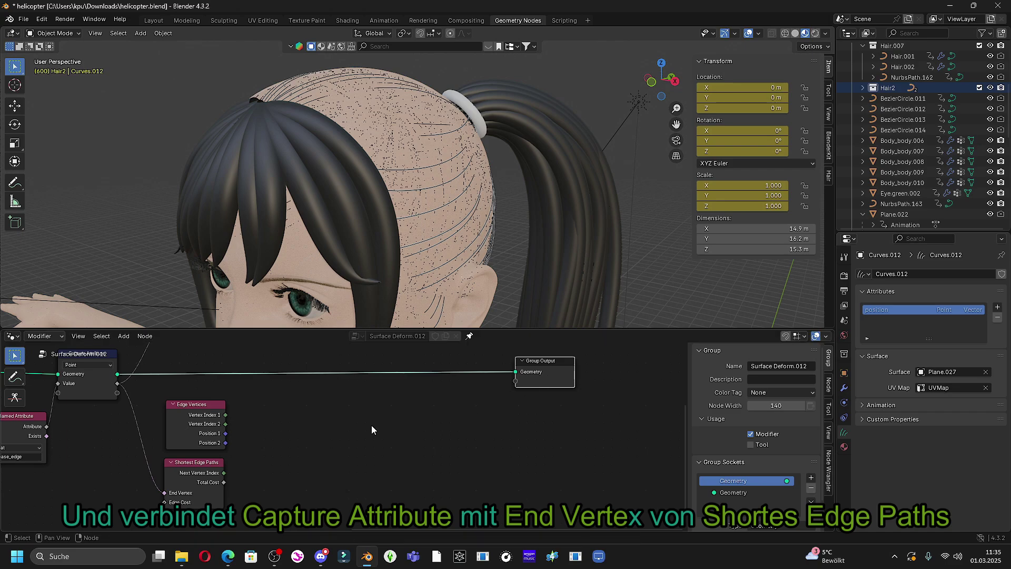
middle_drag(364, 422, 387, 425)
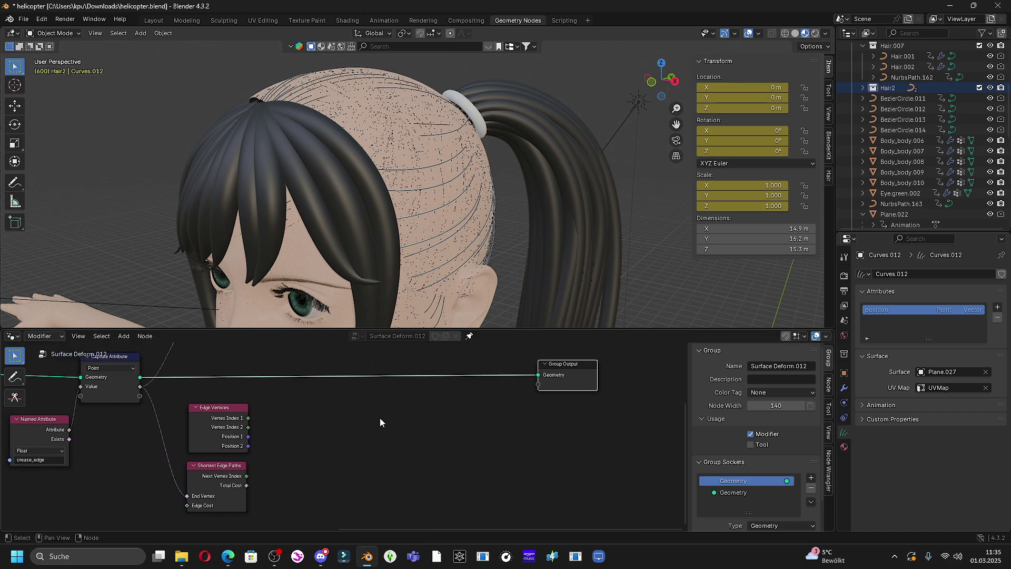
key(shift+a)
click(343, 327)
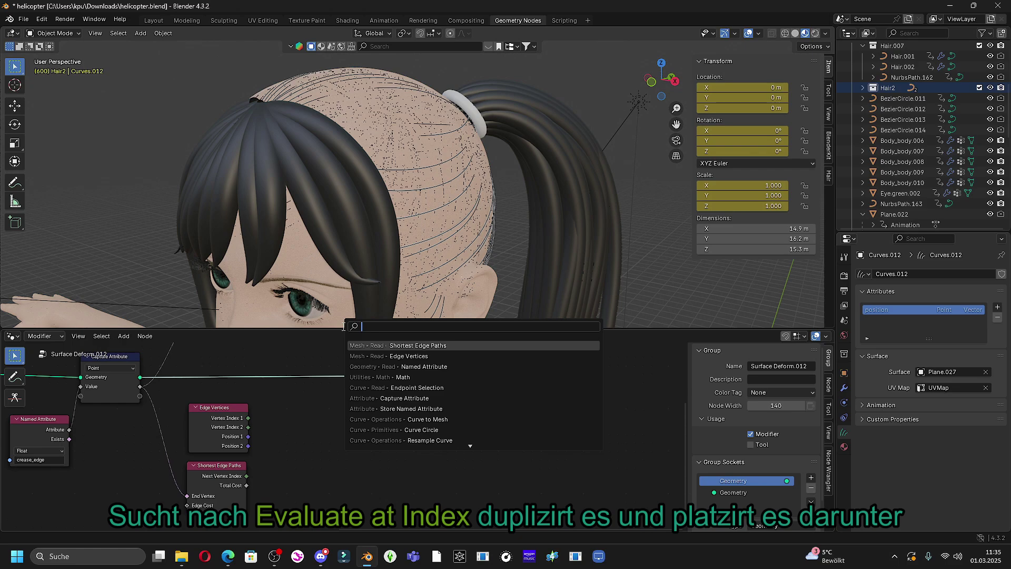
text(eva)
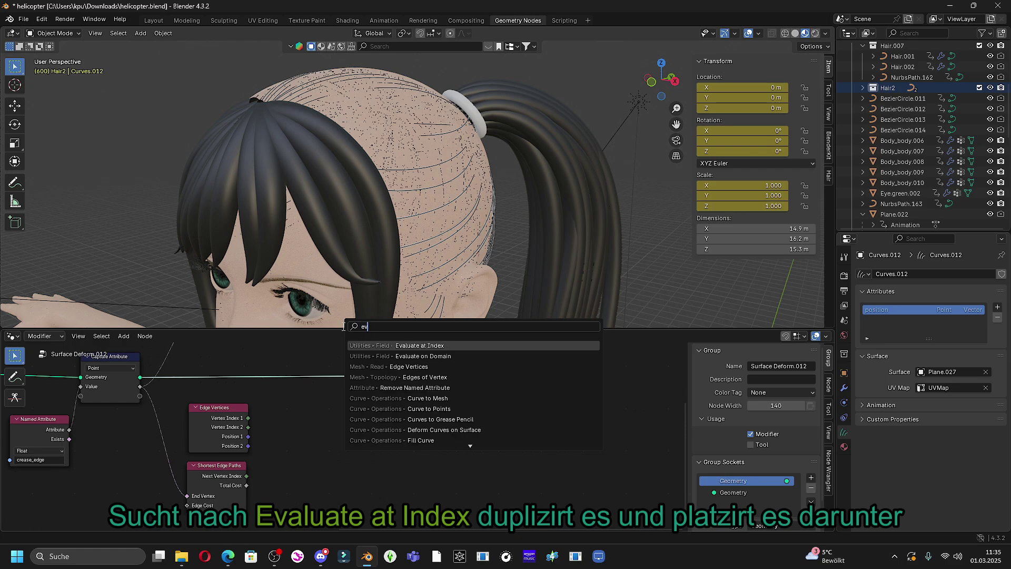
click(442, 345)
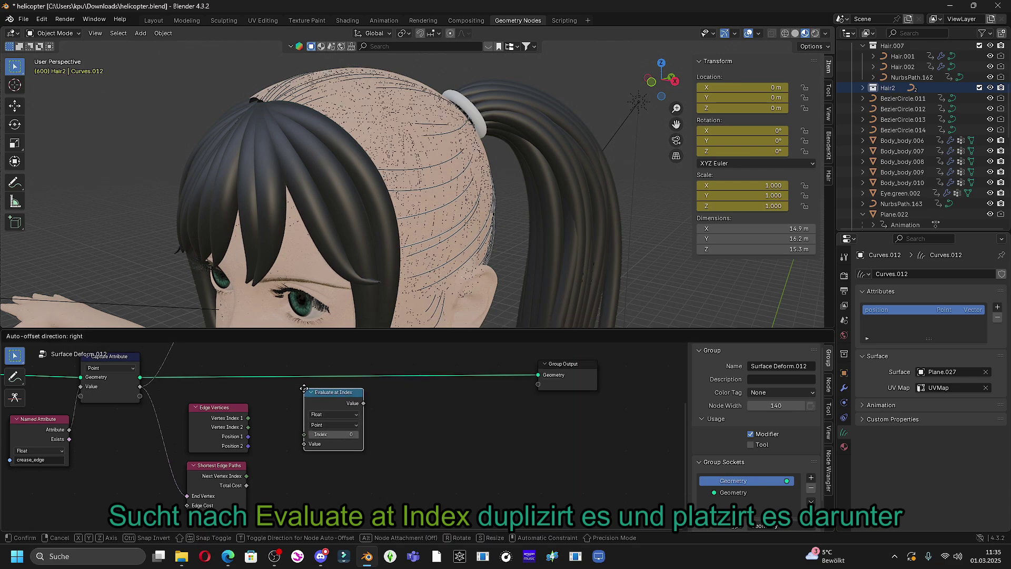
click(305, 387)
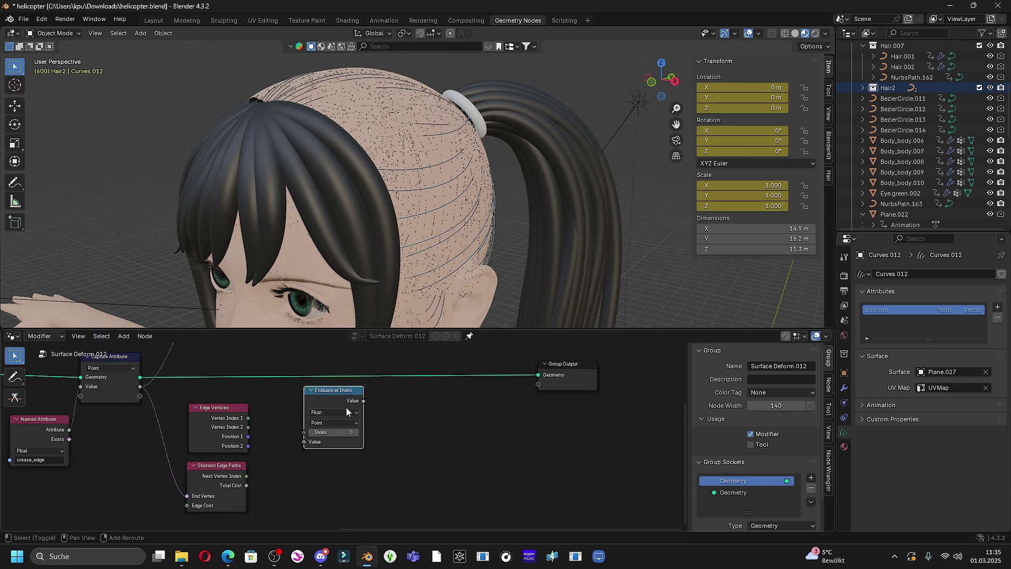
key(shift+d)
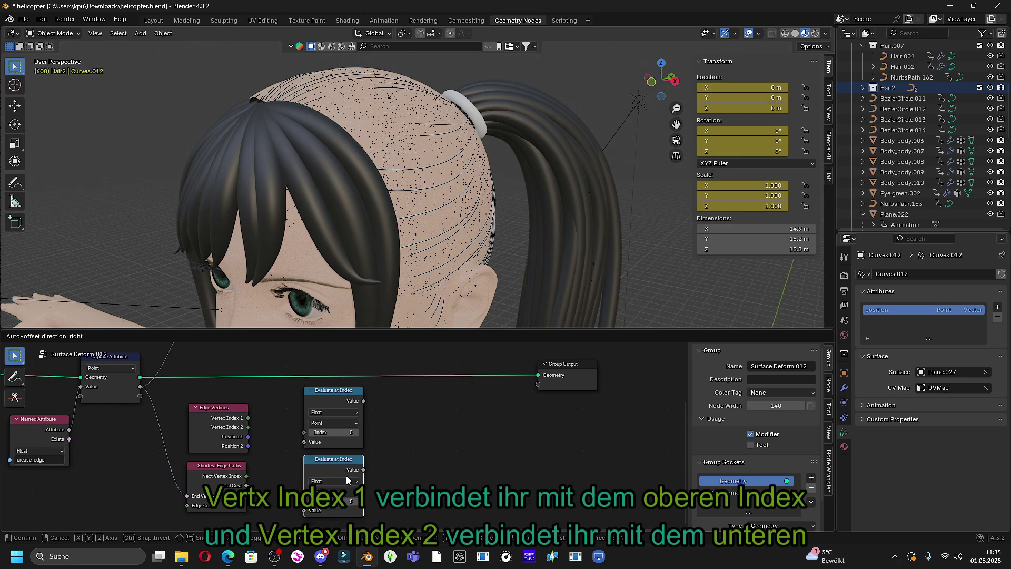
click(346, 476)
Link Vertex Index 1 and 2 to the upper and lower Evaluate at Index nodes' Index inputs, and Total Cost to both Value inputs
drag(248, 418, 304, 432)
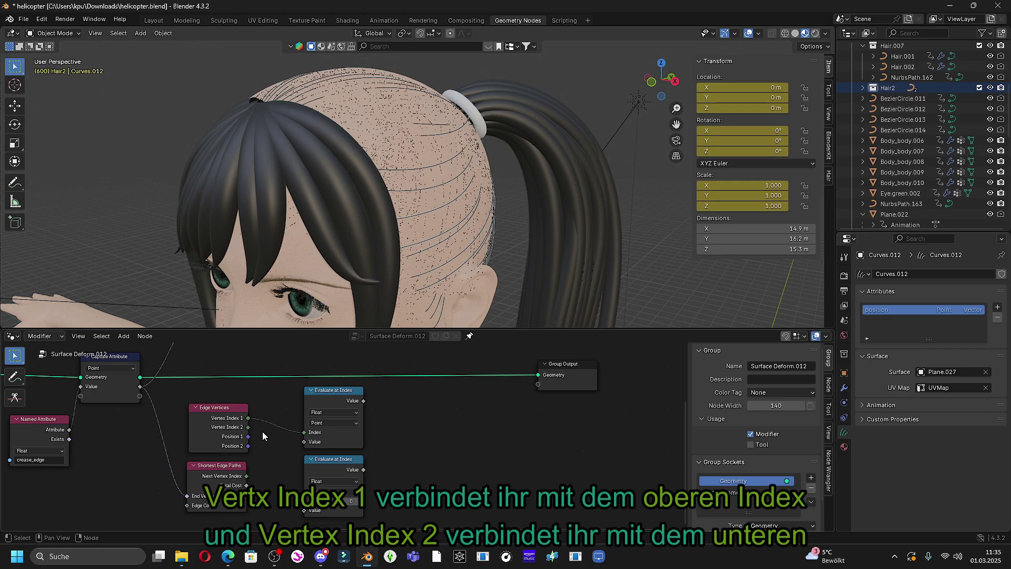
drag(248, 428, 304, 501)
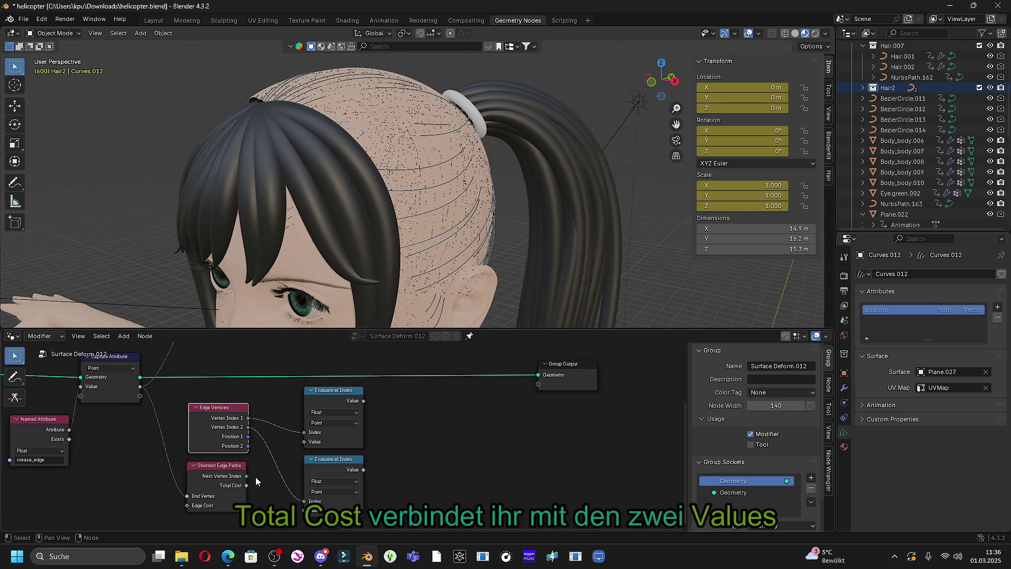
drag(248, 485, 304, 442)
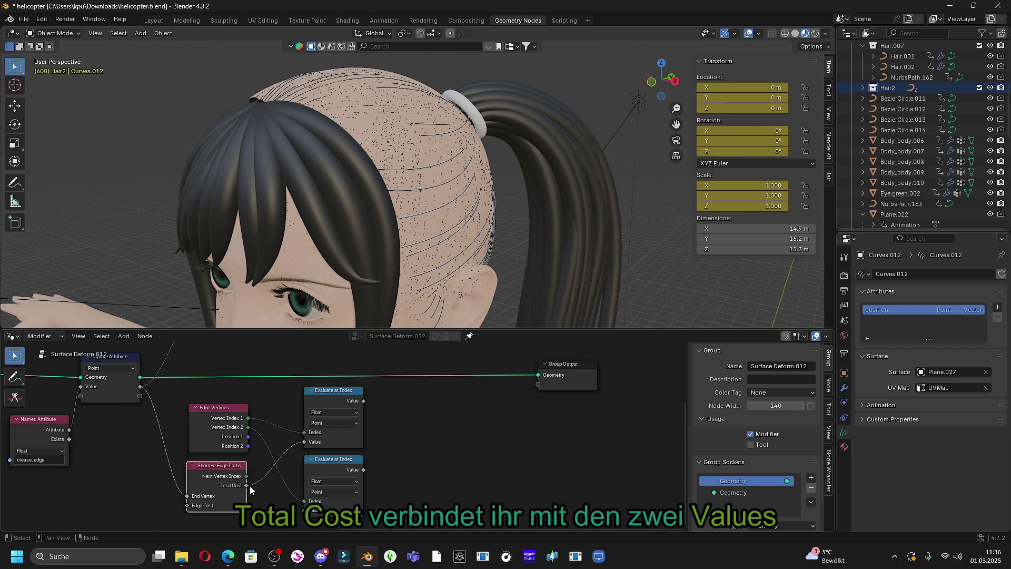
drag(248, 485, 304, 510)
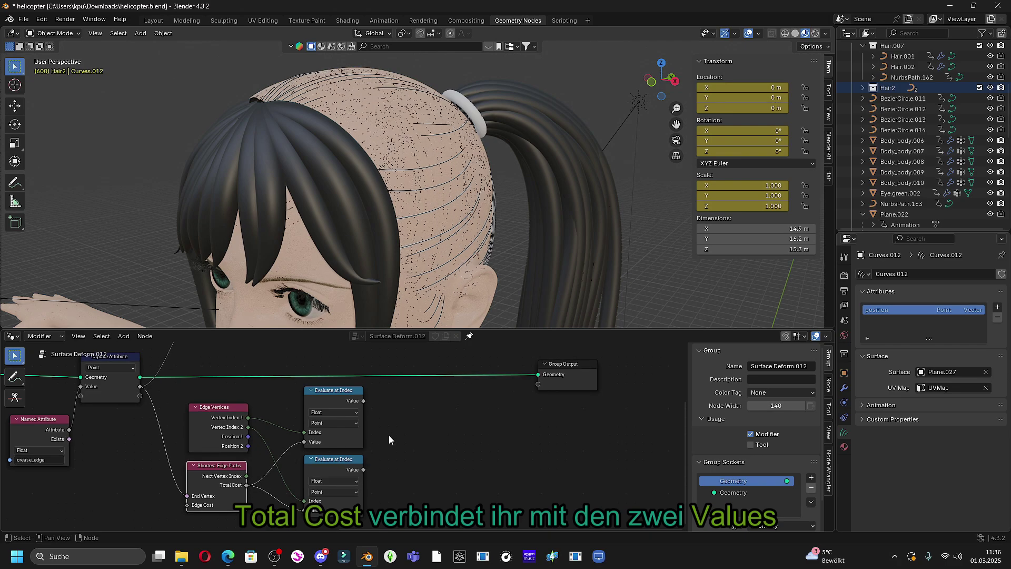
Add an Evaluate on Domain node beside Multiply and link Multiply's Value output to its Value input
key(shift+a)
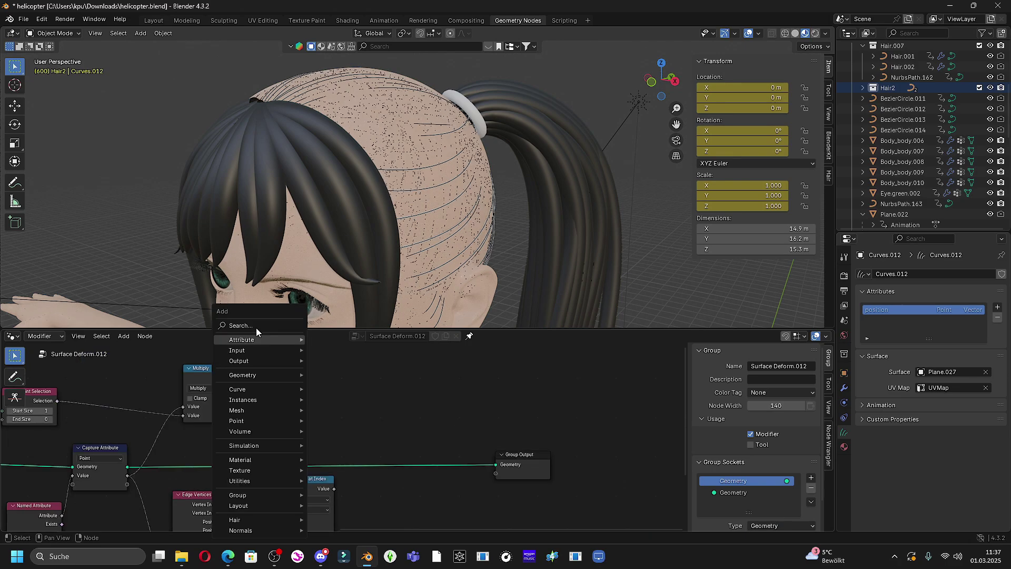
click(262, 319)
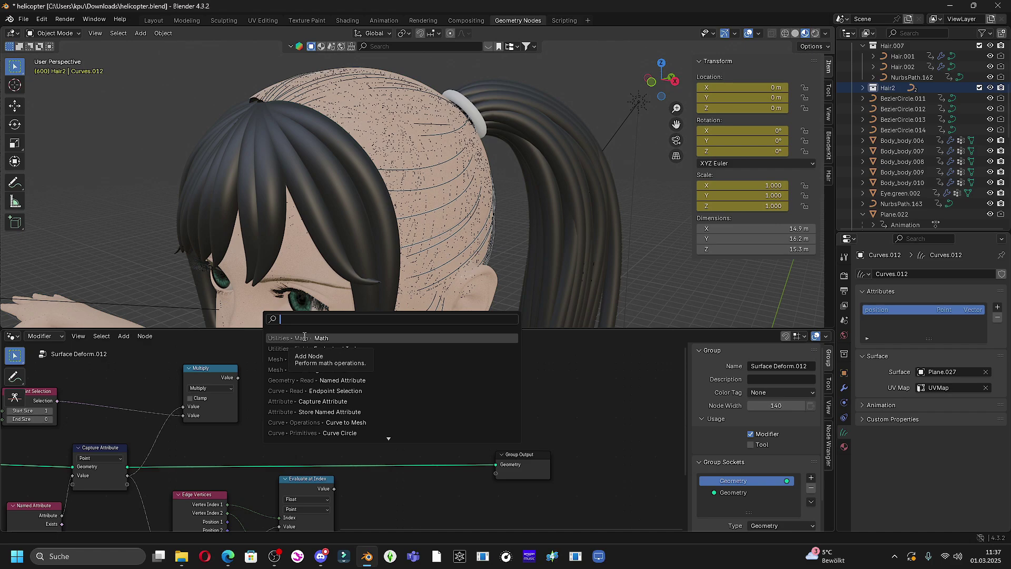
text(ev)
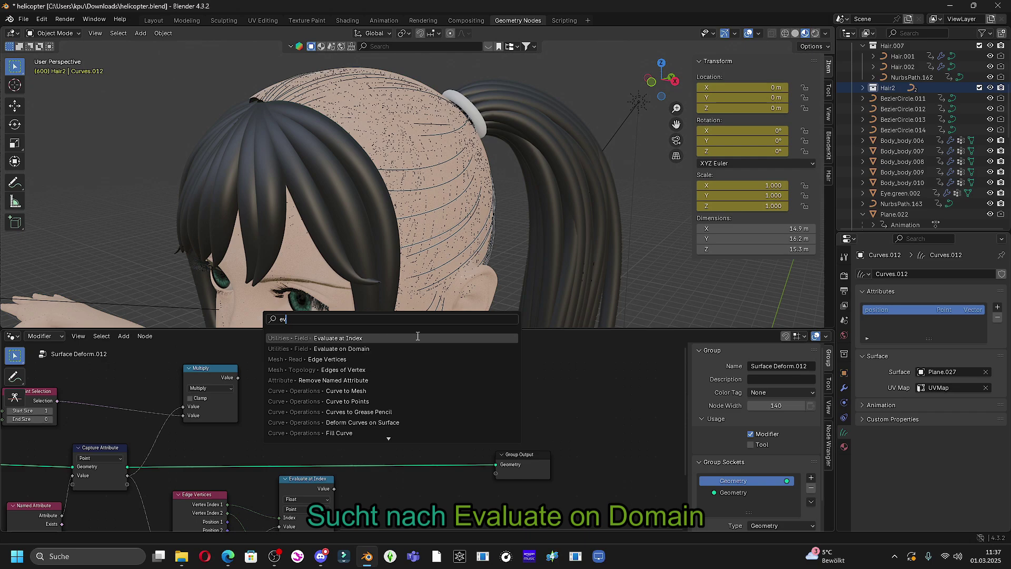
click(408, 349)
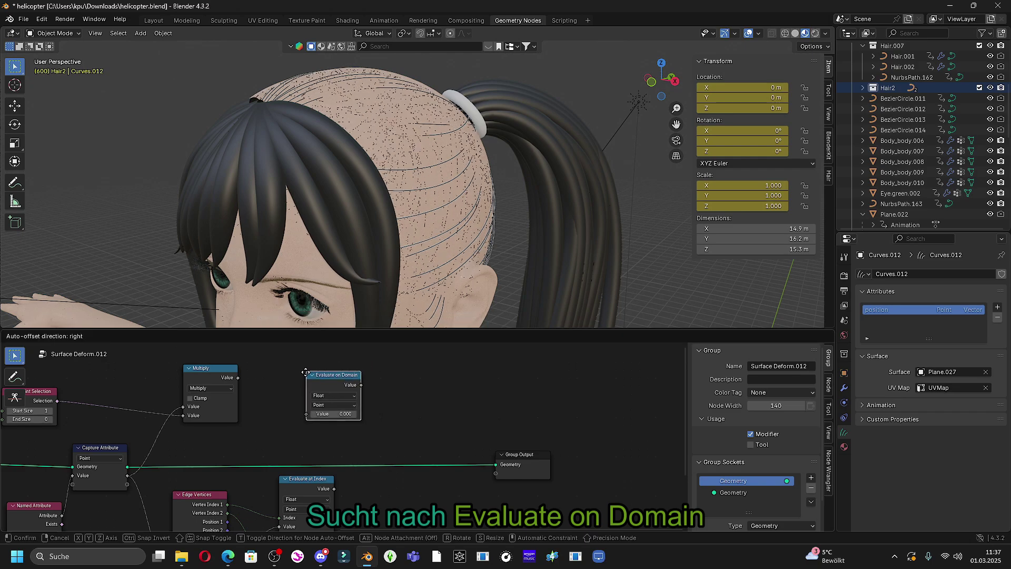
click(307, 375)
drag(238, 378, 306, 414)
click(327, 382)
Add a Compare node set to Equal beside the Evaluate at Index nodes and link their Value outputs to its A and B inputs
key(shift+a)
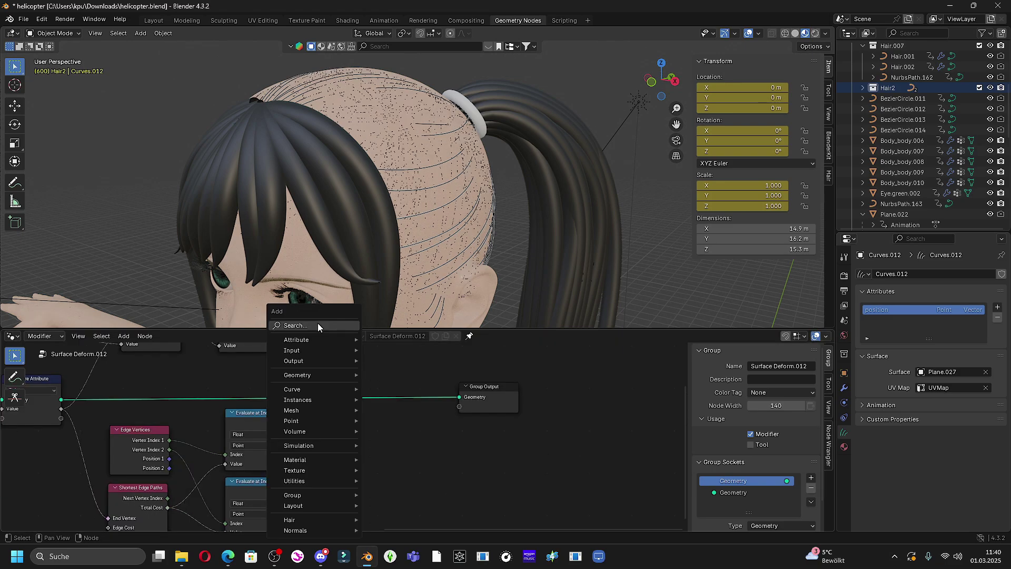
text(com)
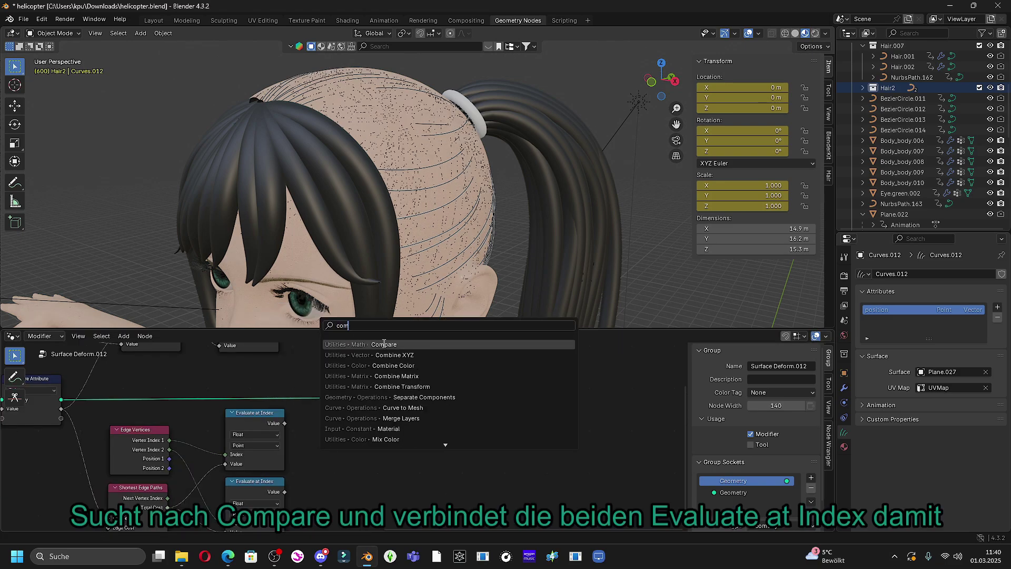
click(384, 344)
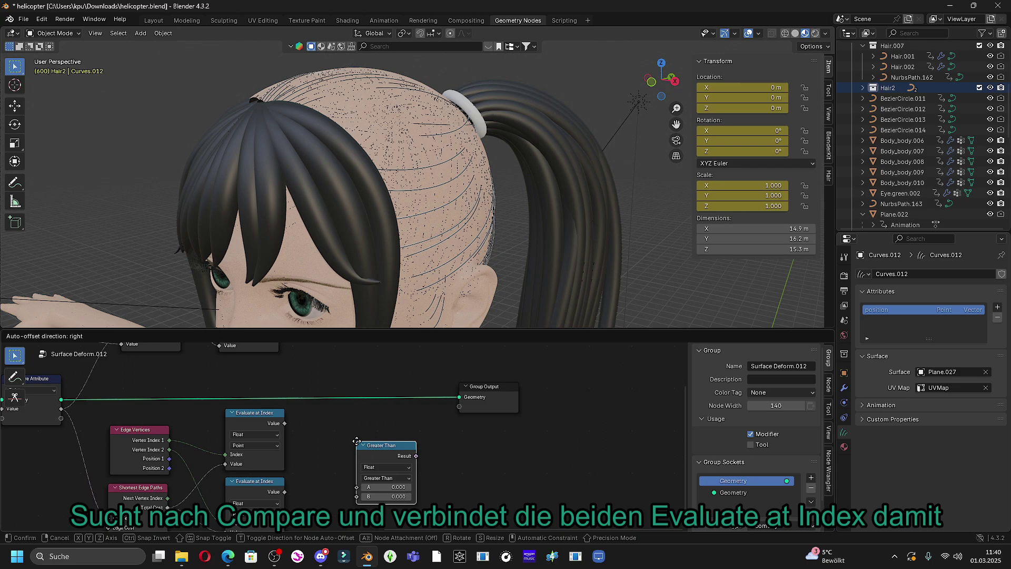
click(338, 439)
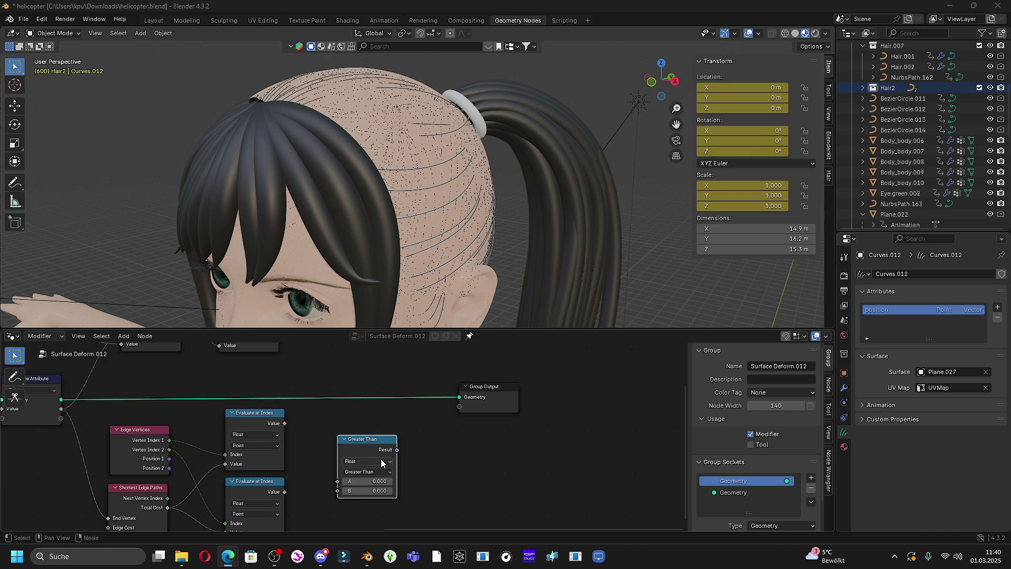
click(376, 472)
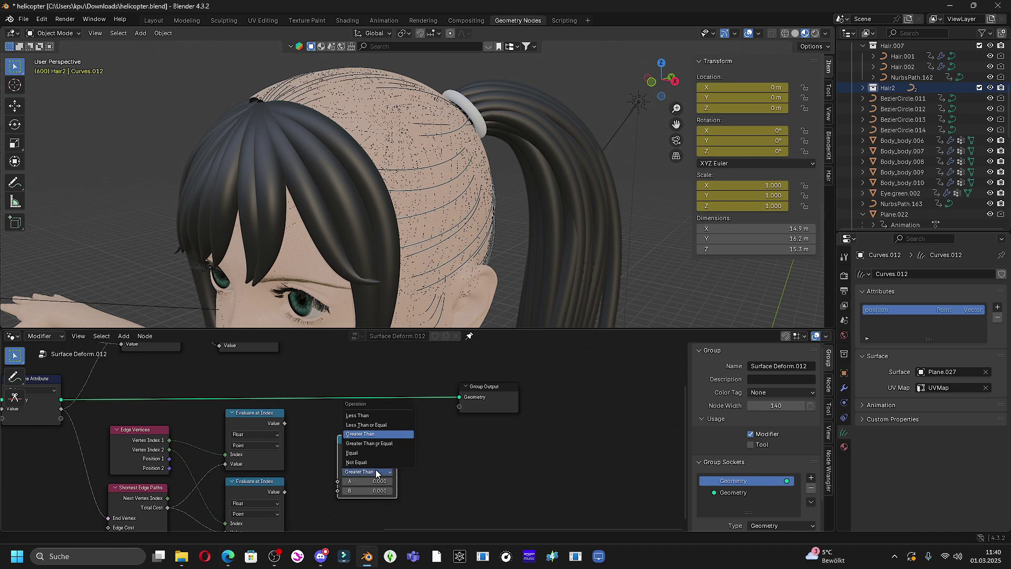
click(367, 453)
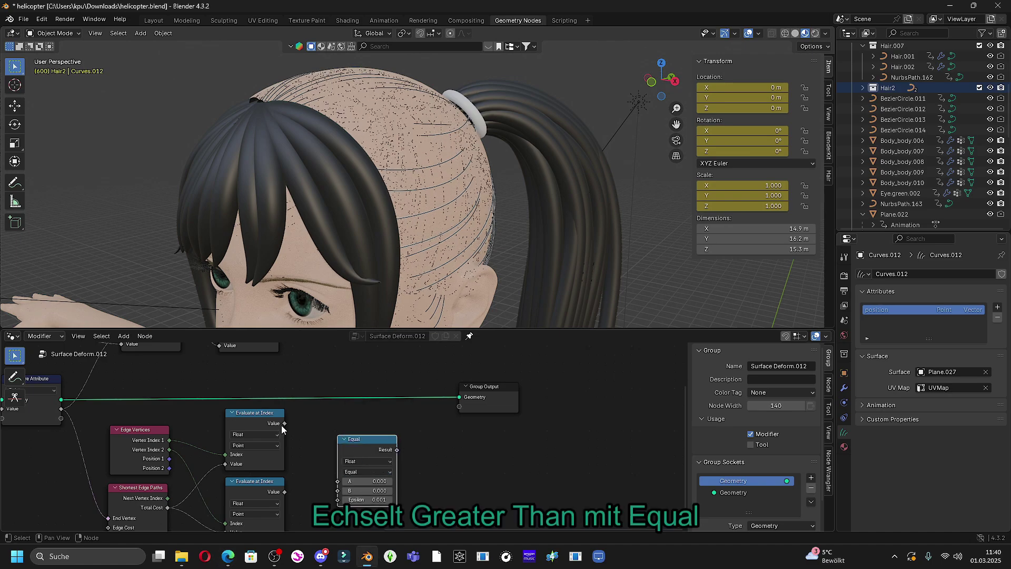
drag(285, 423, 340, 490)
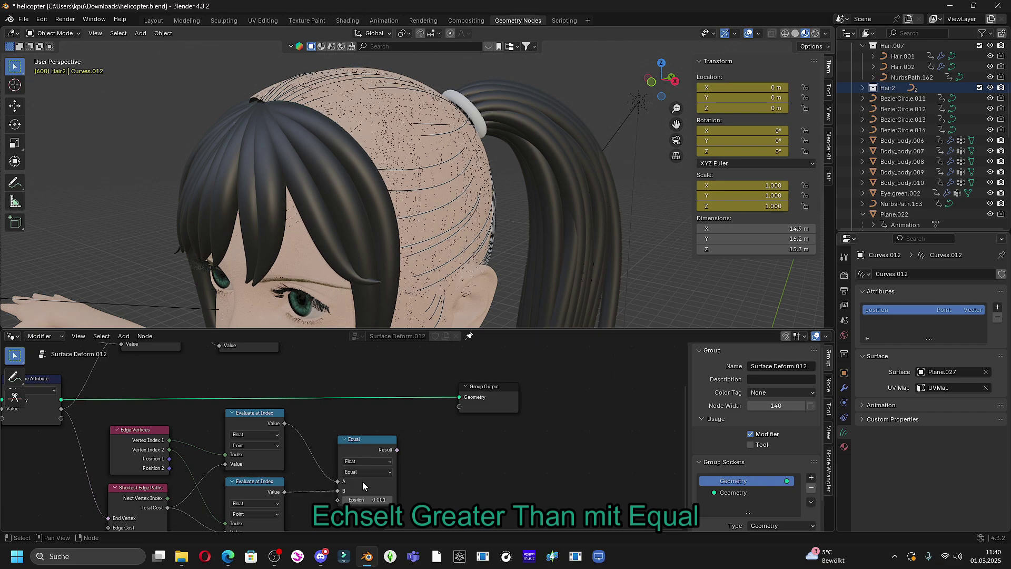
drag(371, 446, 368, 444)
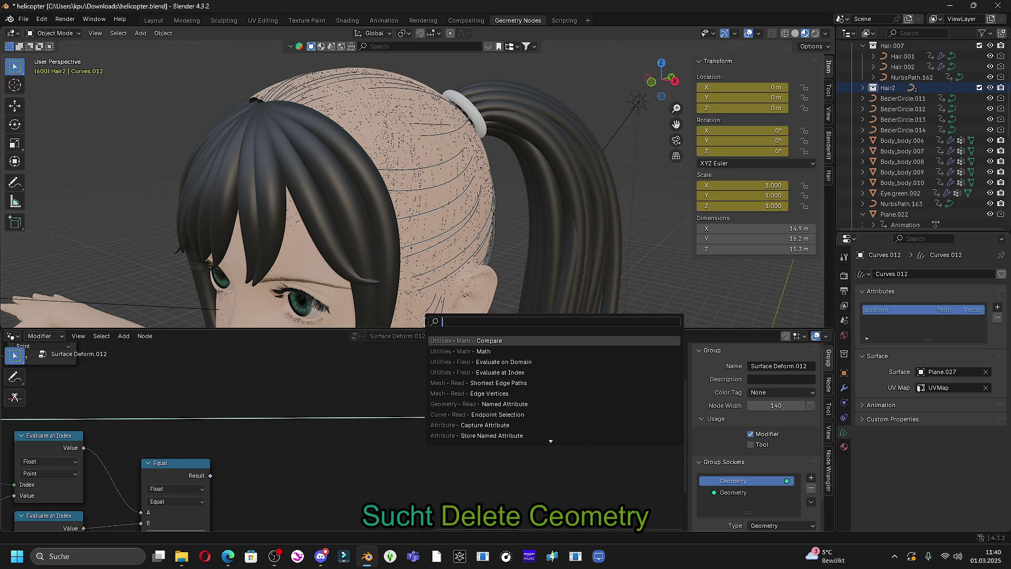
Insert a Delete Geometry node into the geometry link before Group Output and link Equal's Result to its Selection
text(de)
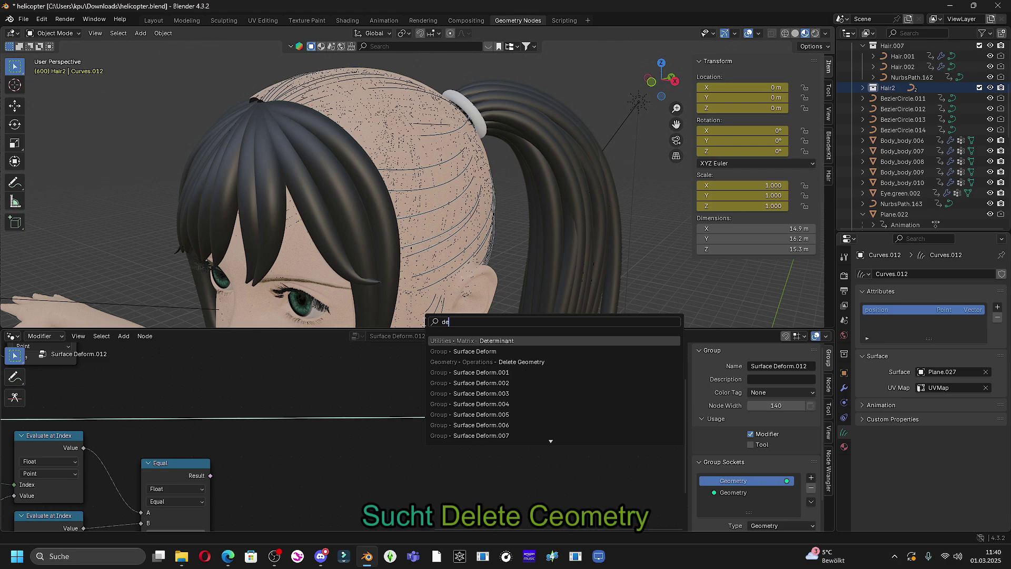
click(582, 361)
click(387, 429)
middle_drag(295, 476, 288, 445)
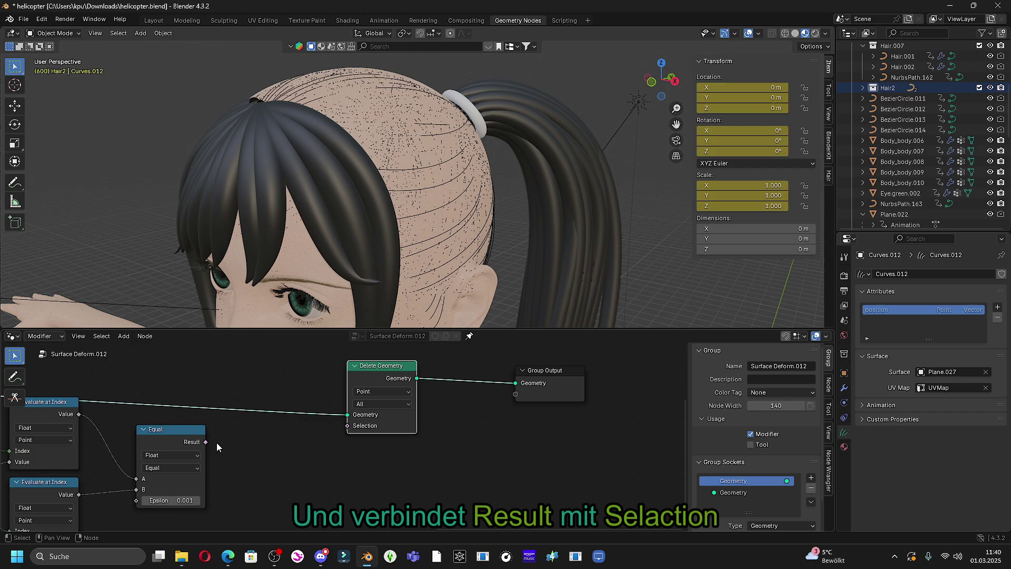
drag(203, 445, 345, 429)
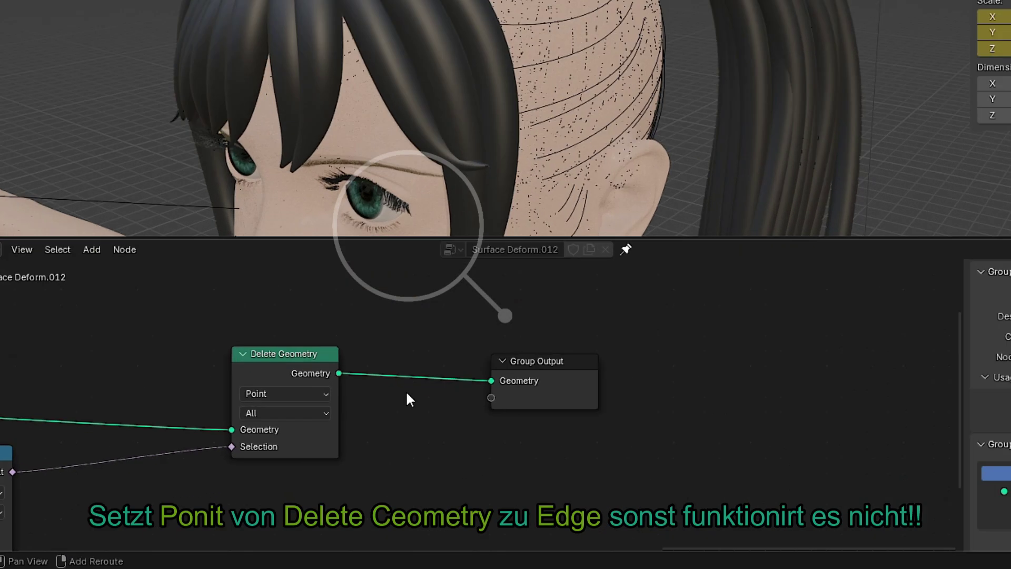
Insert a Mesh to Curve node between Delete Geometry and Group Output, moving Group Output farther along to make room
key(shift+a)
click(296, 325)
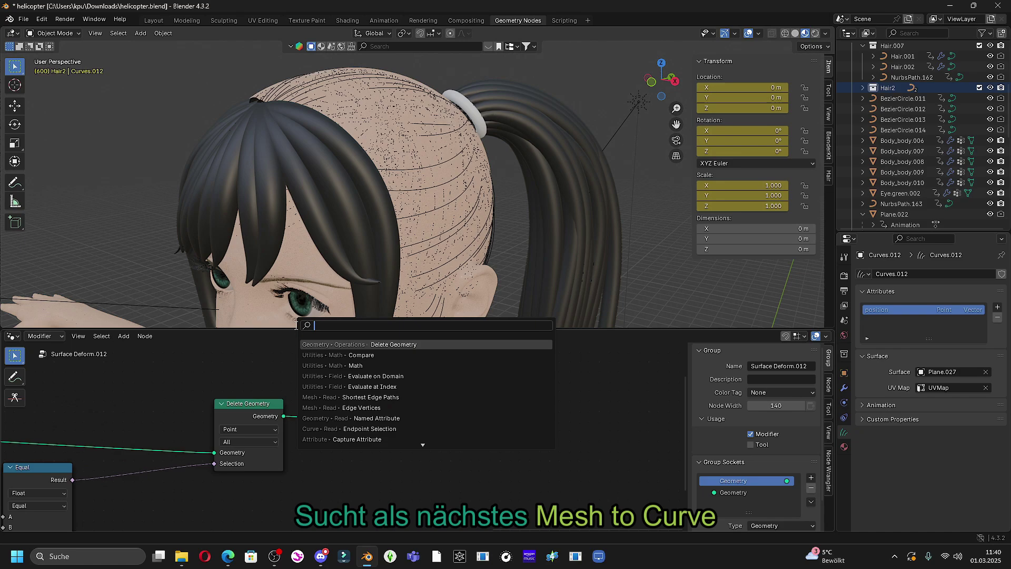
text(mesh)
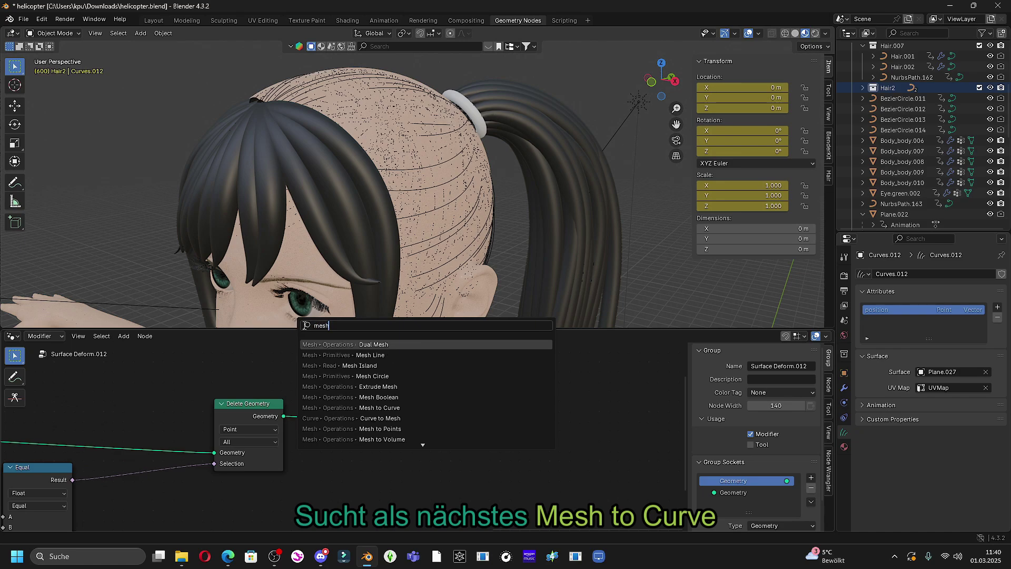
text( to)
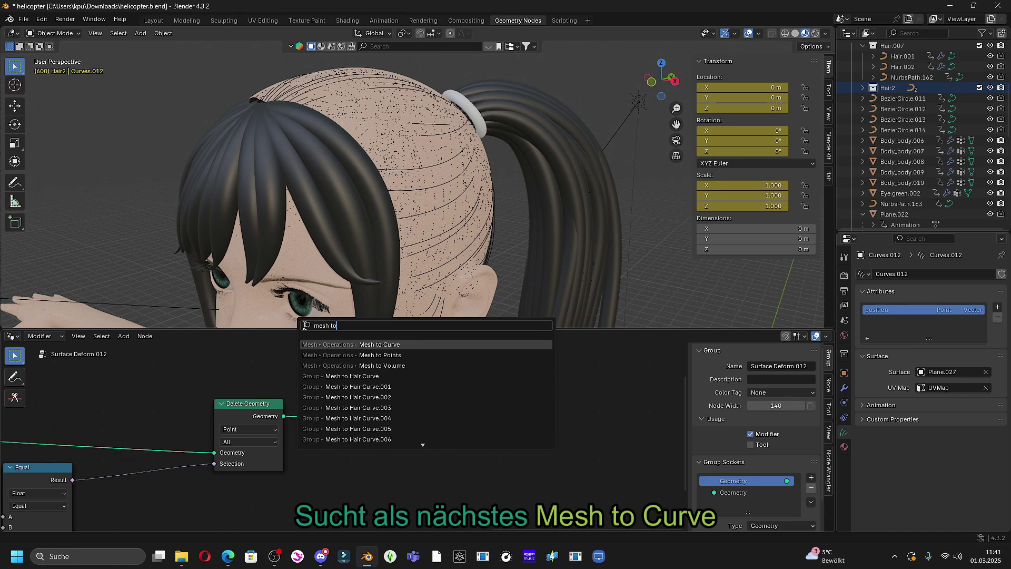
key(Return)
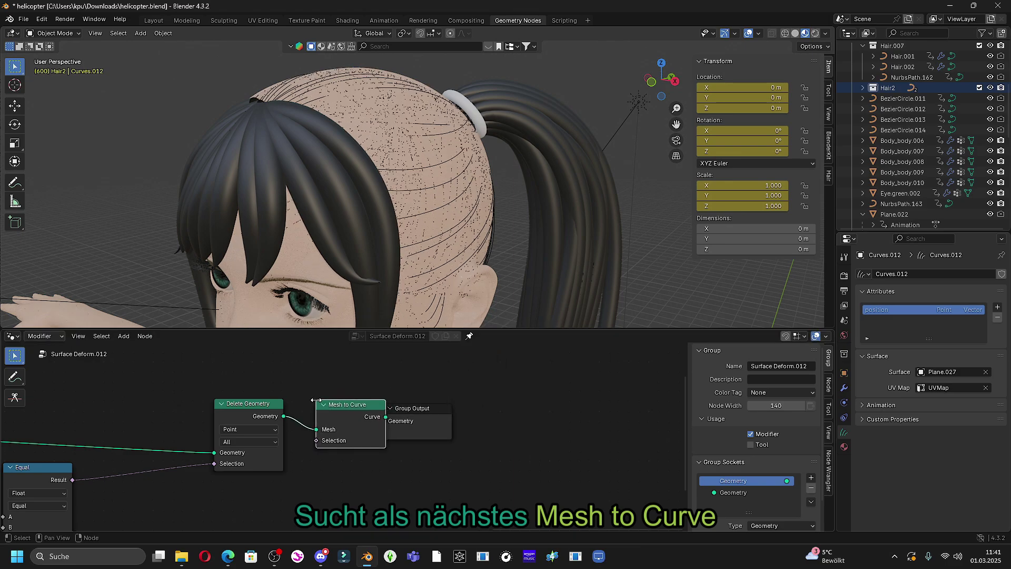
click(443, 432)
click(434, 429)
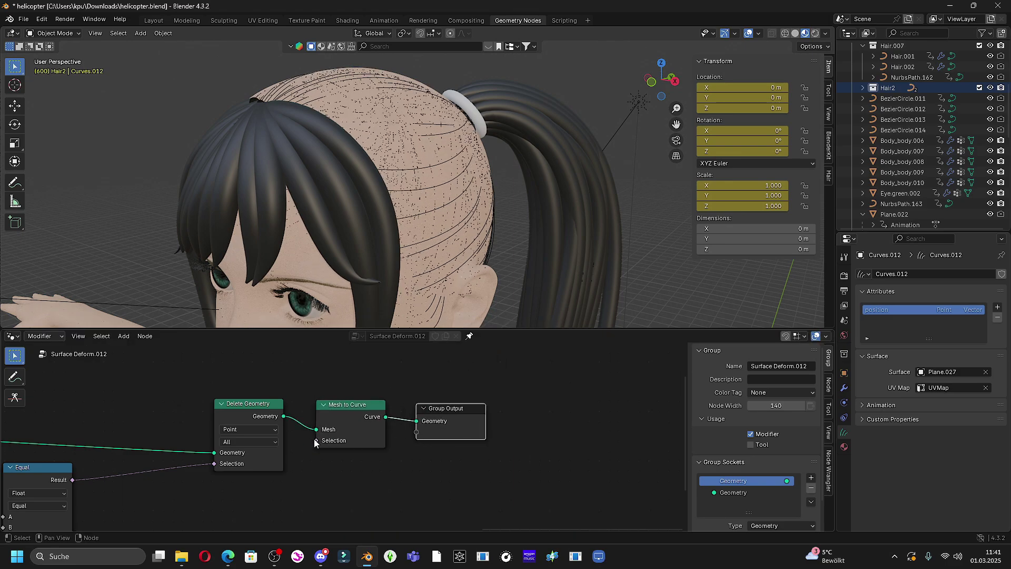
Add a Boolean Math Not node fed by Evaluate on Domain's Value output and link its Boolean output to Mesh to Curve's Selection
middle_drag(296, 443, 499, 499)
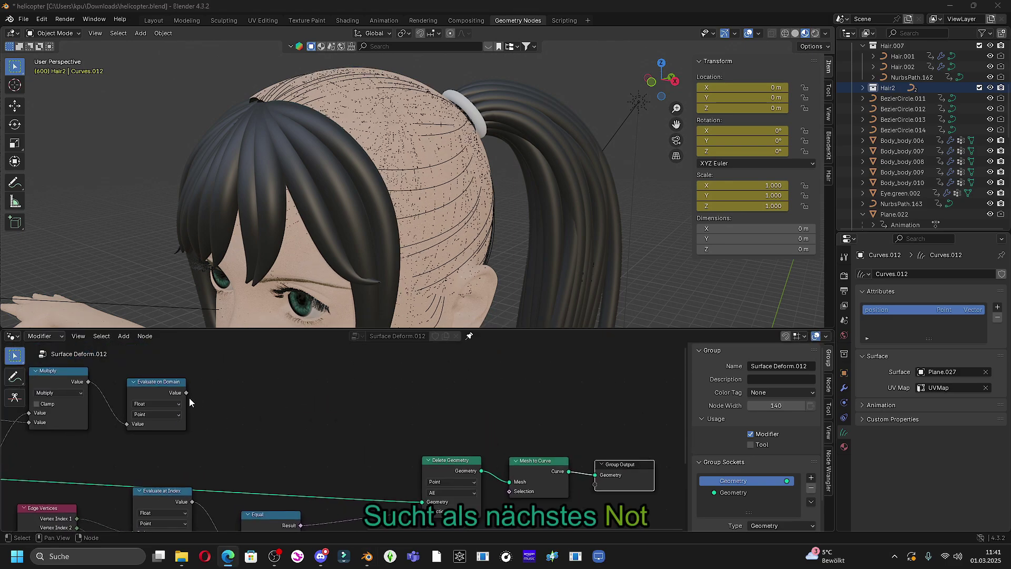
drag(188, 393, 247, 400)
text(no)
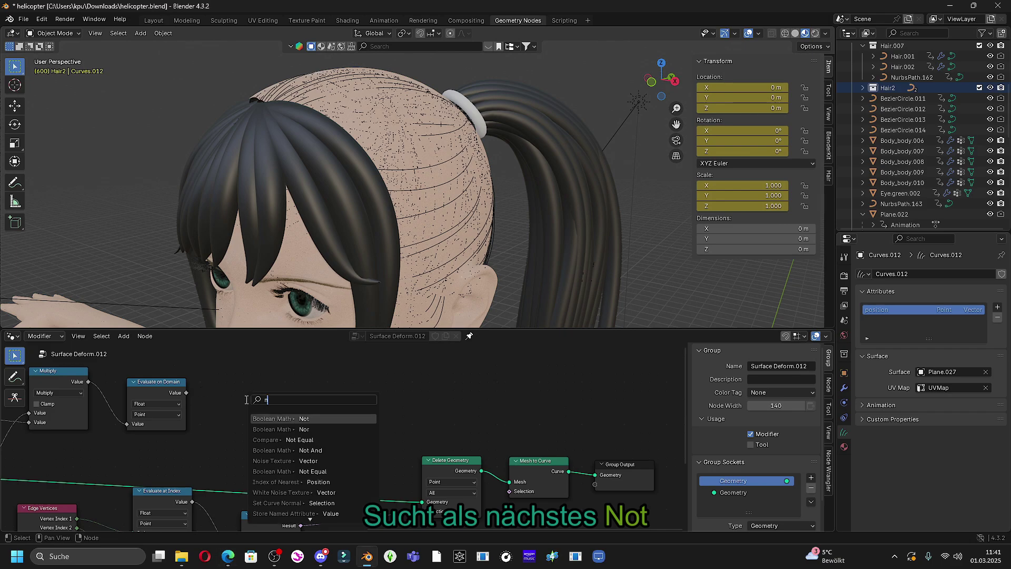
click(313, 420)
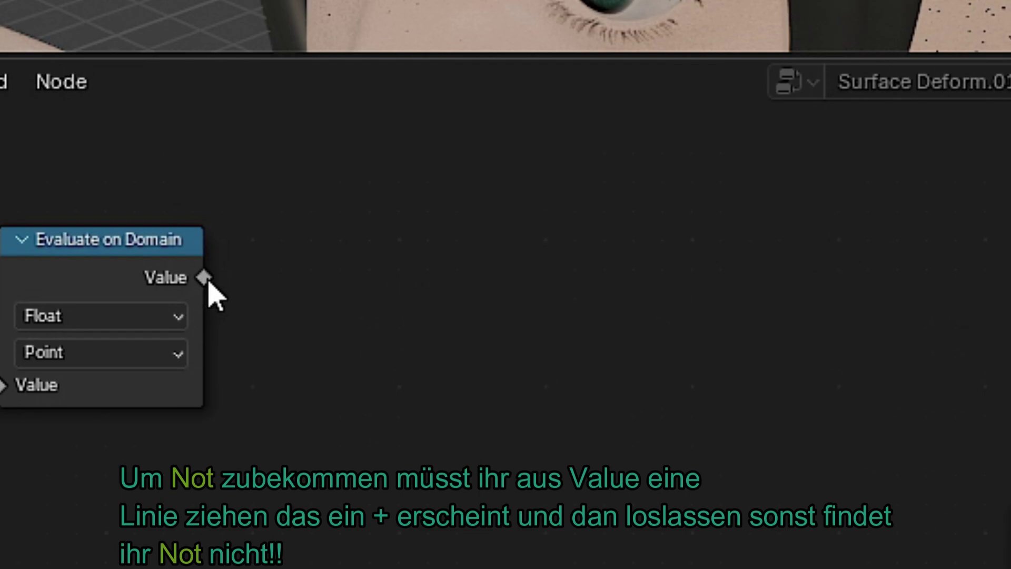
drag(209, 283, 413, 301)
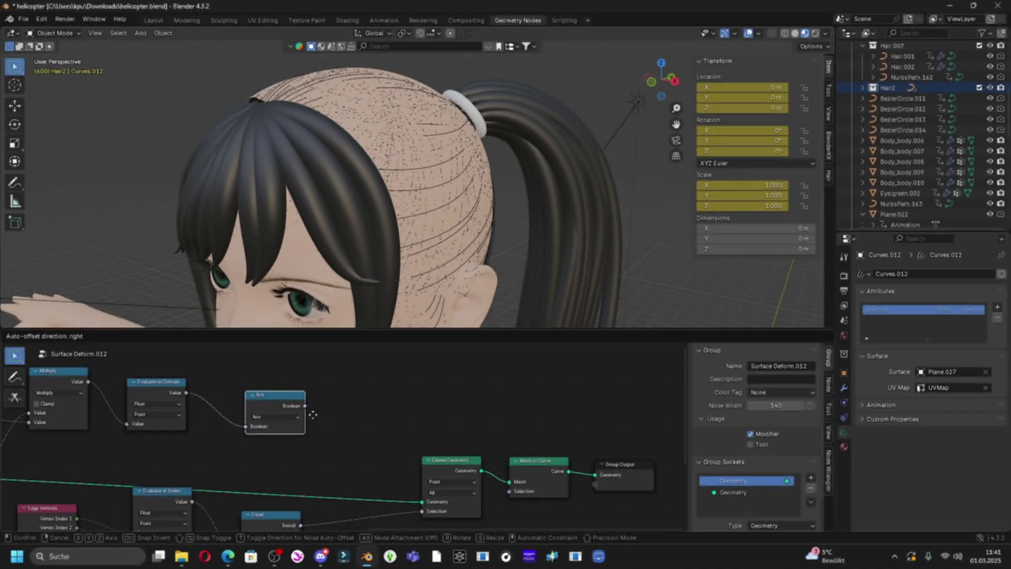
click(314, 409)
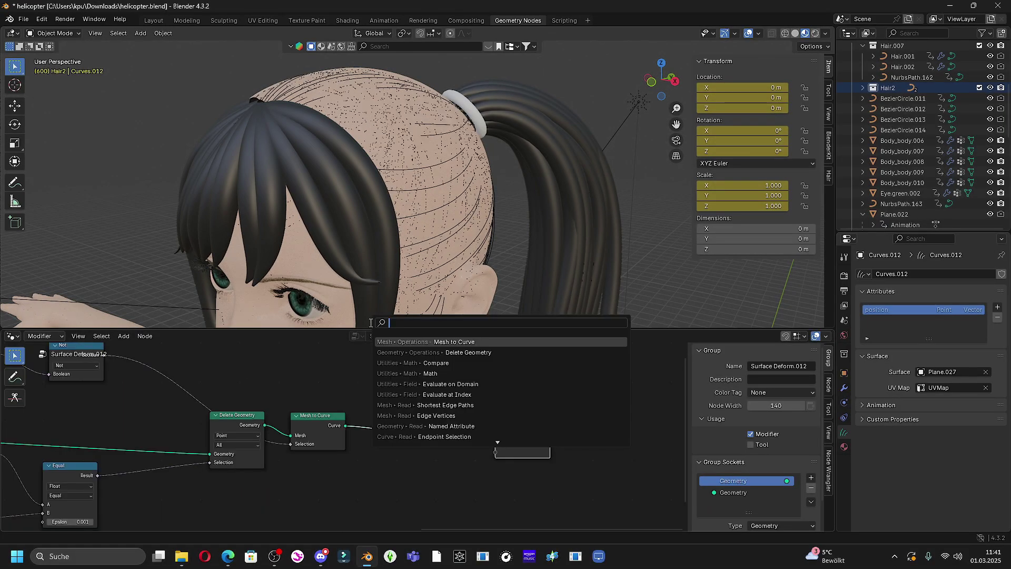
Insert a Reverse Curve node between Mesh to Curve and Group Output and move the Not link from Mesh to Curve's Selection to Reverse Curve's Selection
text(re)
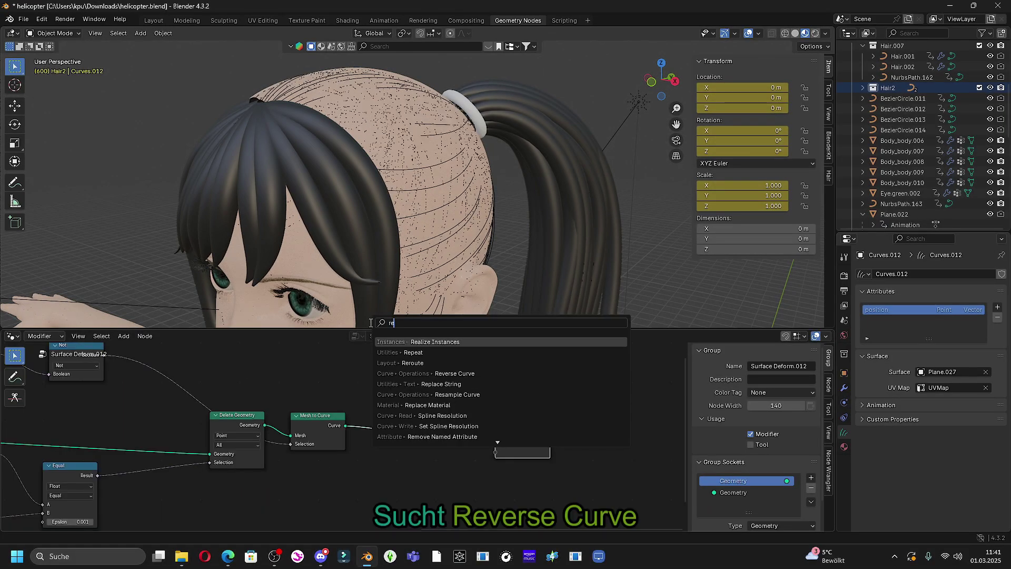
text(x)
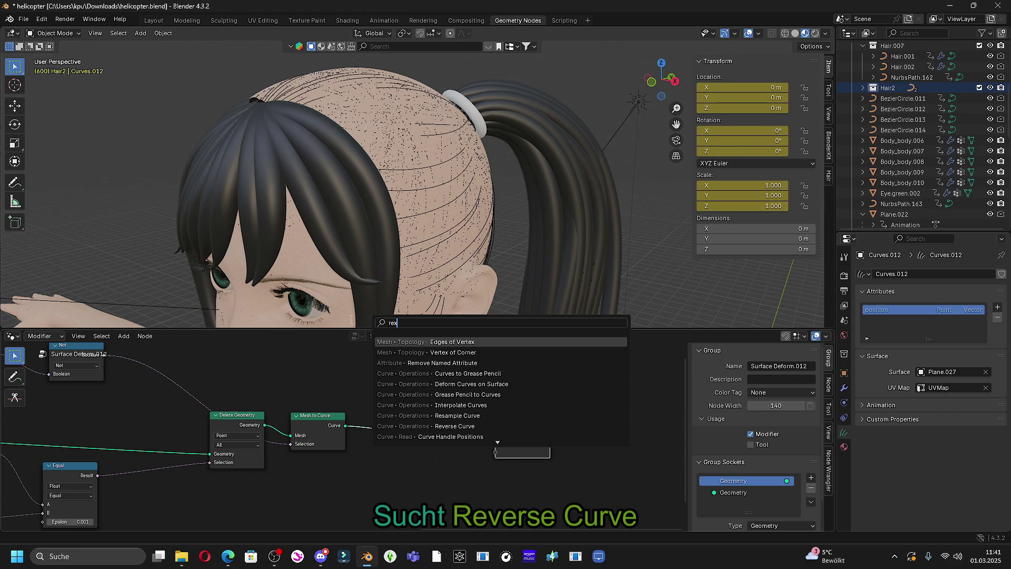
key(BackSpace)
text(v)
key(Return)
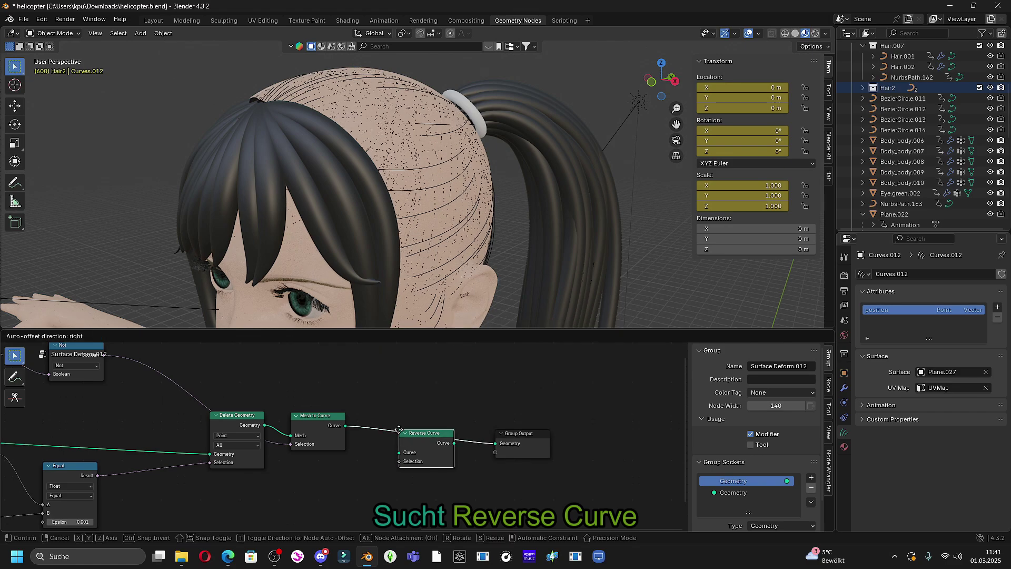
drag(289, 444, 401, 448)
scroll(319, 457, down, 2)
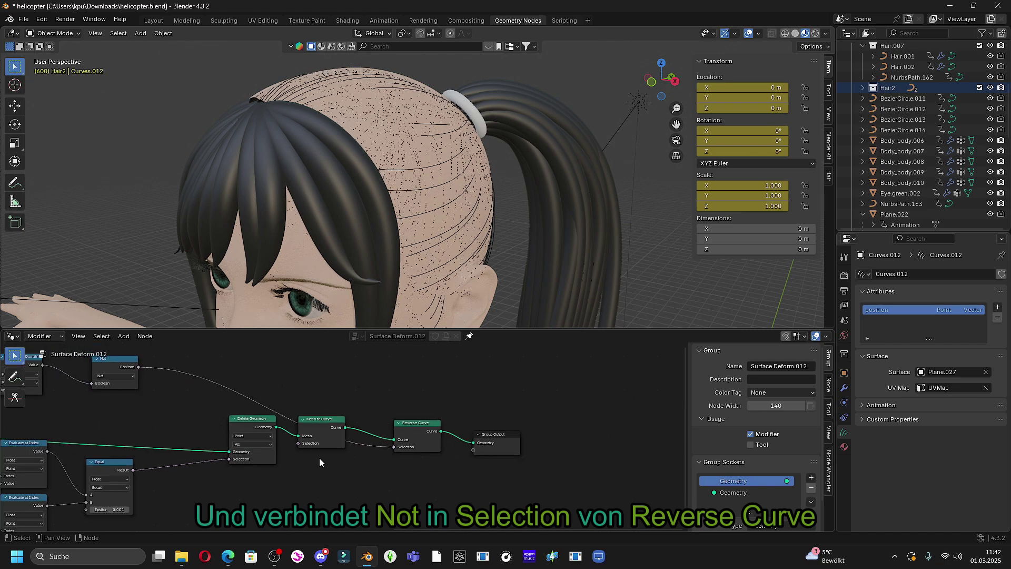
Group all nodes after Store Named Attribute up to and including Reverse Curve into one node group, and return to the parent node tree
middle_drag(333, 458, 557, 457)
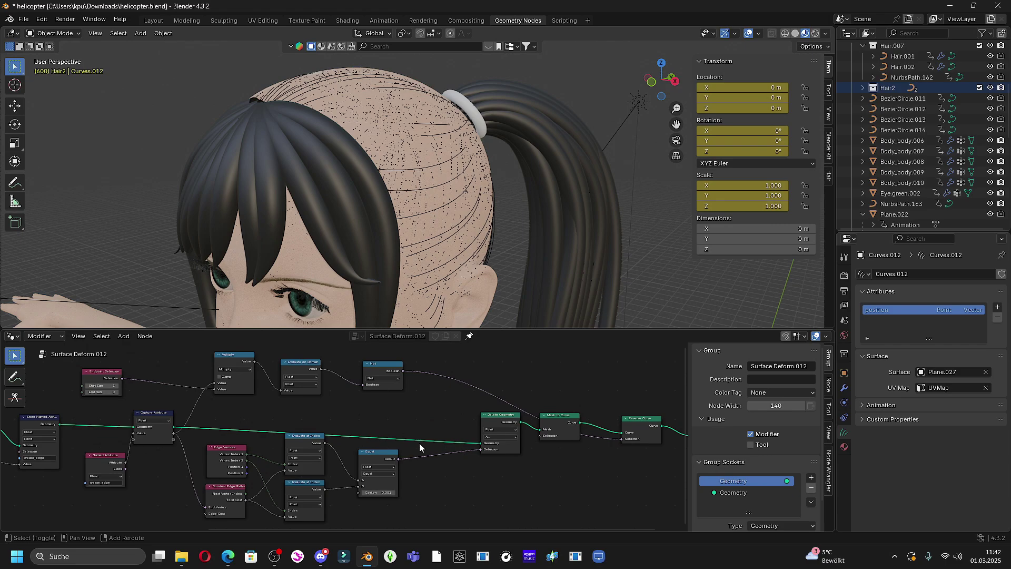
scroll(426, 439, down, 3)
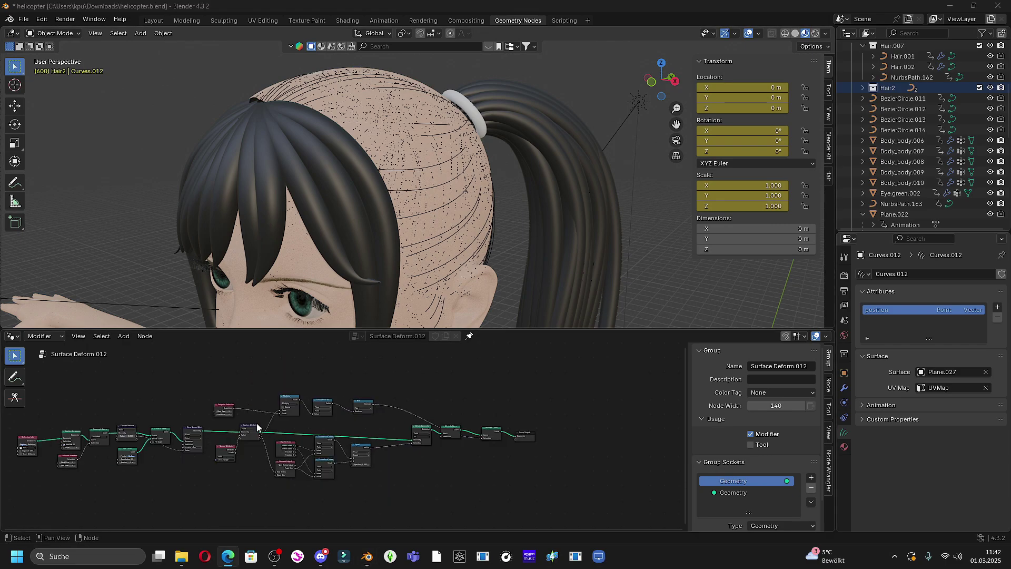
scroll(257, 423, up, 1)
middle_drag(228, 424, 176, 426)
drag(142, 366, 469, 491)
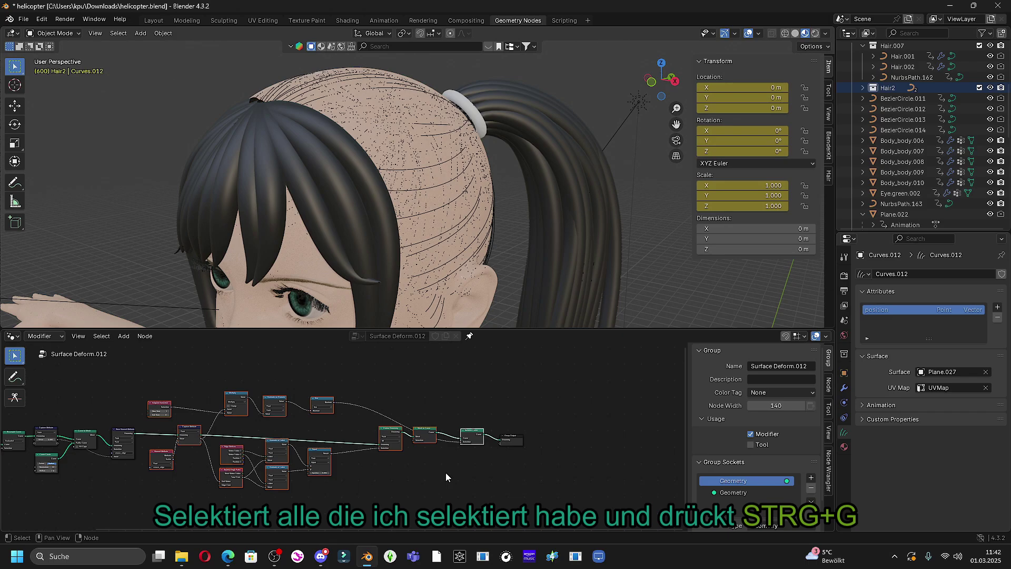
key(ctrl+g)
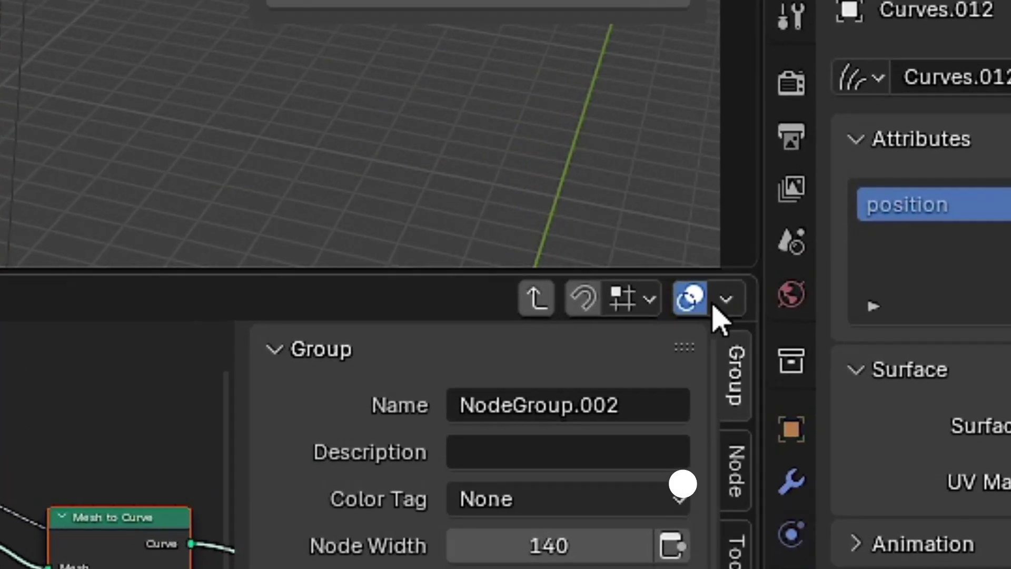
click(773, 336)
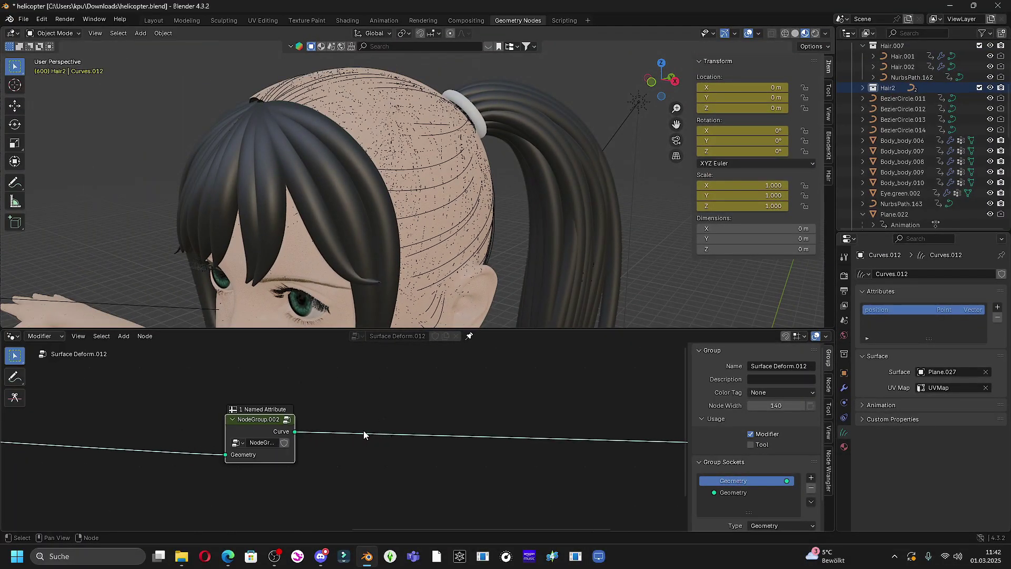
scroll(298, 434, down, 5)
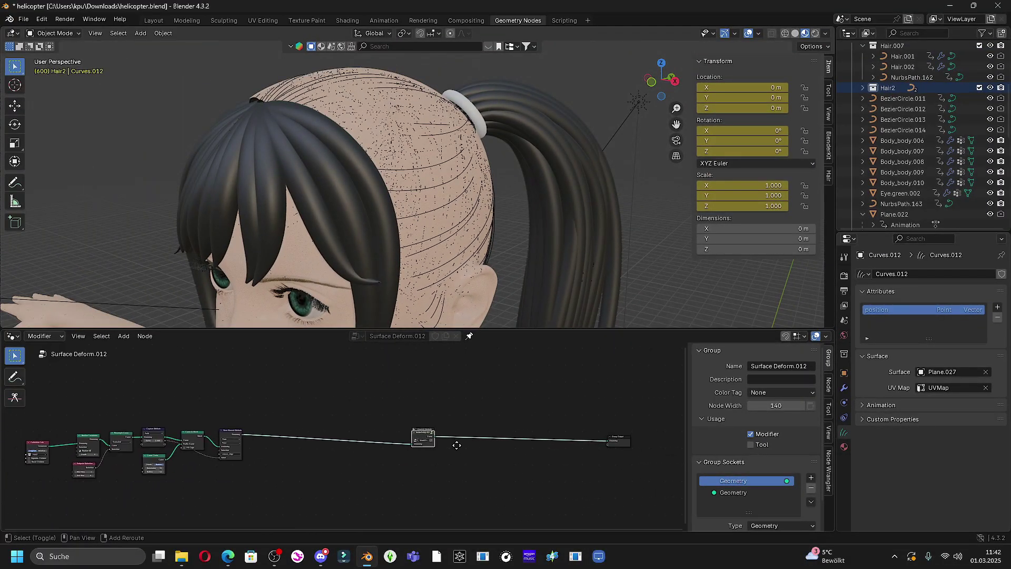
Move the node group beside Store Named Attribute and insert a Duplicate Hair Curves node between it and Group Output
drag(432, 439, 284, 428)
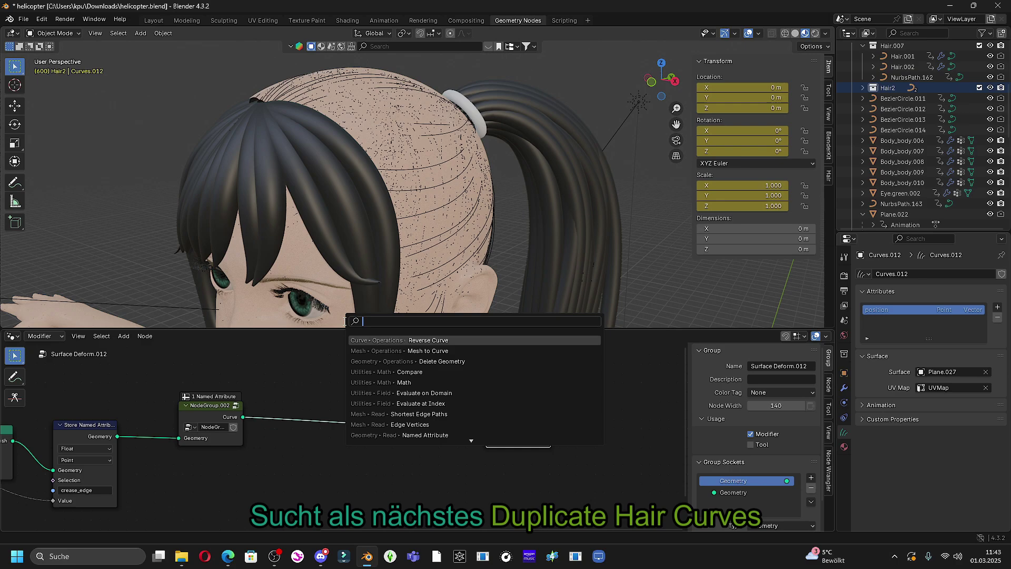
key(Escape)
key(shift+a)
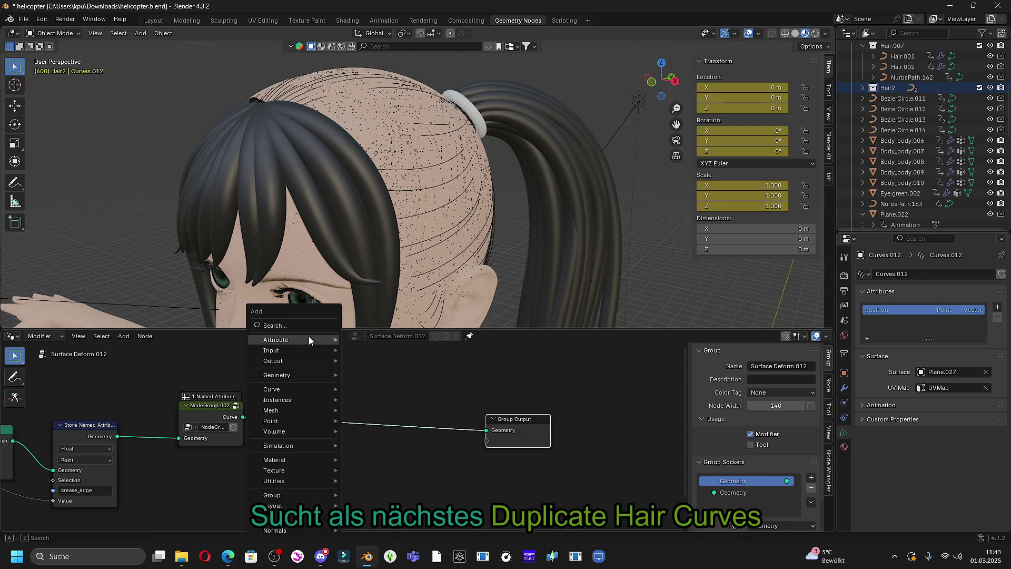
click(306, 322)
text(du)
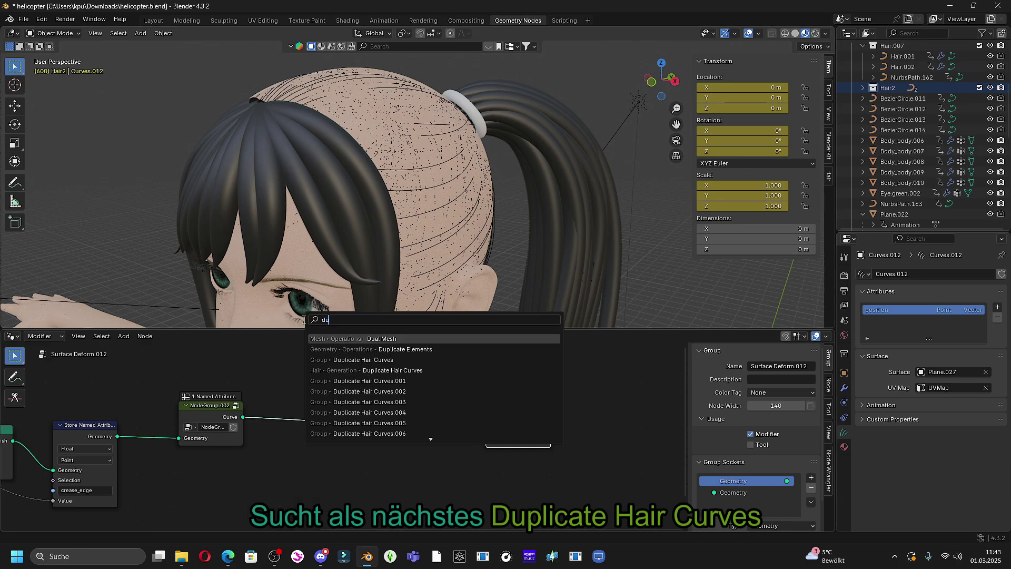
click(417, 371)
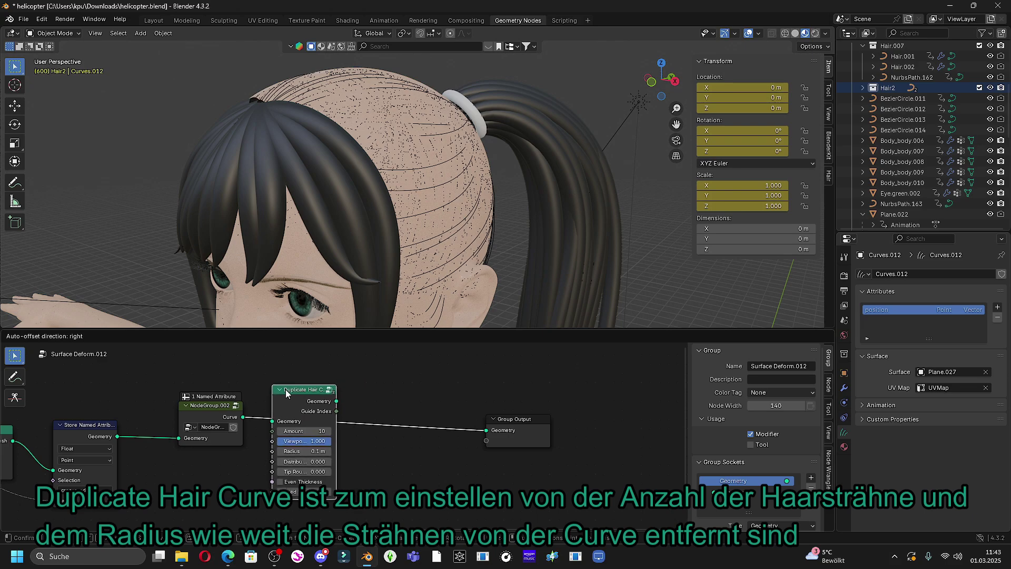
click(287, 401)
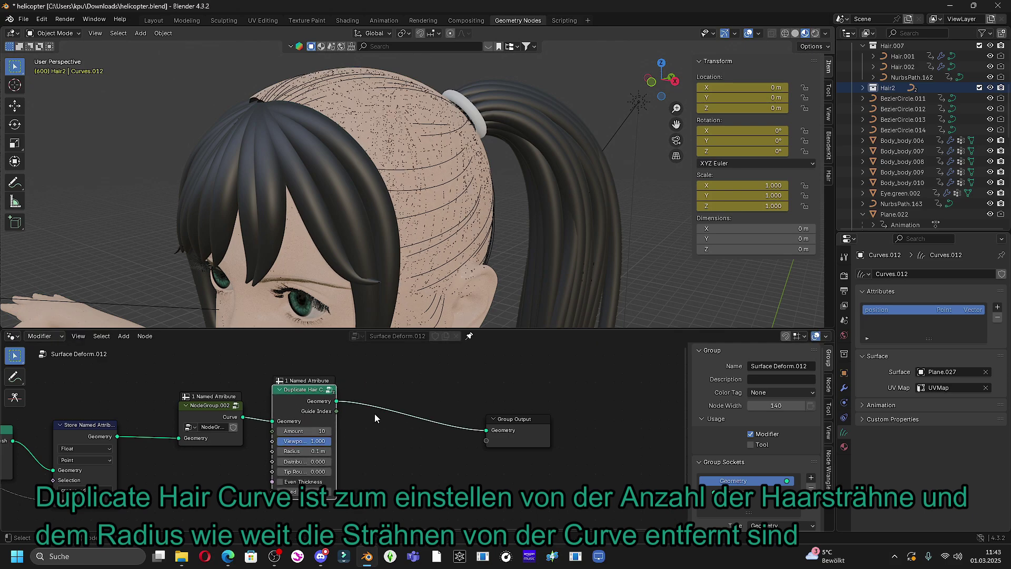
Insert a Clump Hair Curves node between Duplicate Hair Curves and Group Output
key(shift+a)
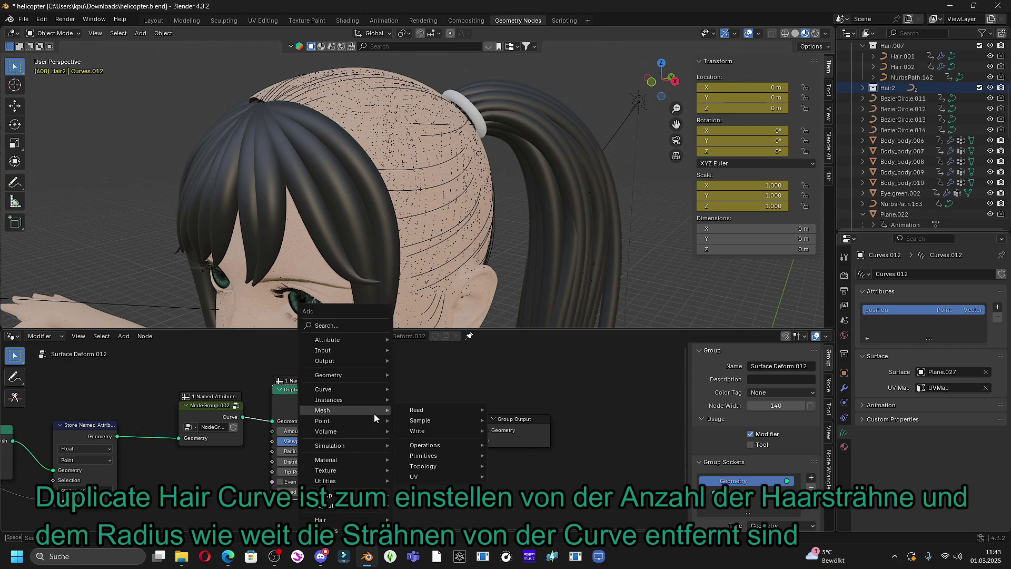
click(353, 326)
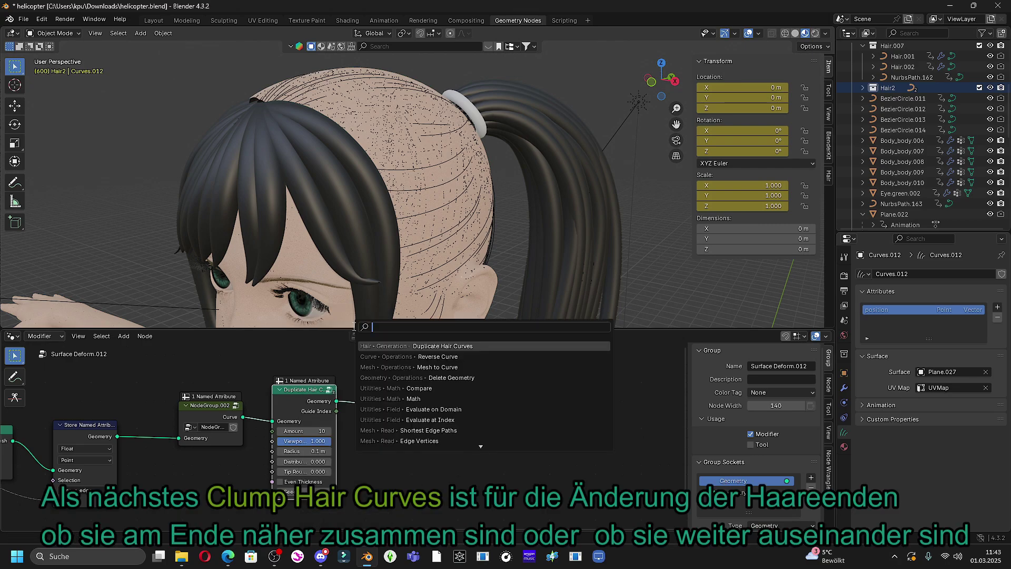
text(c)
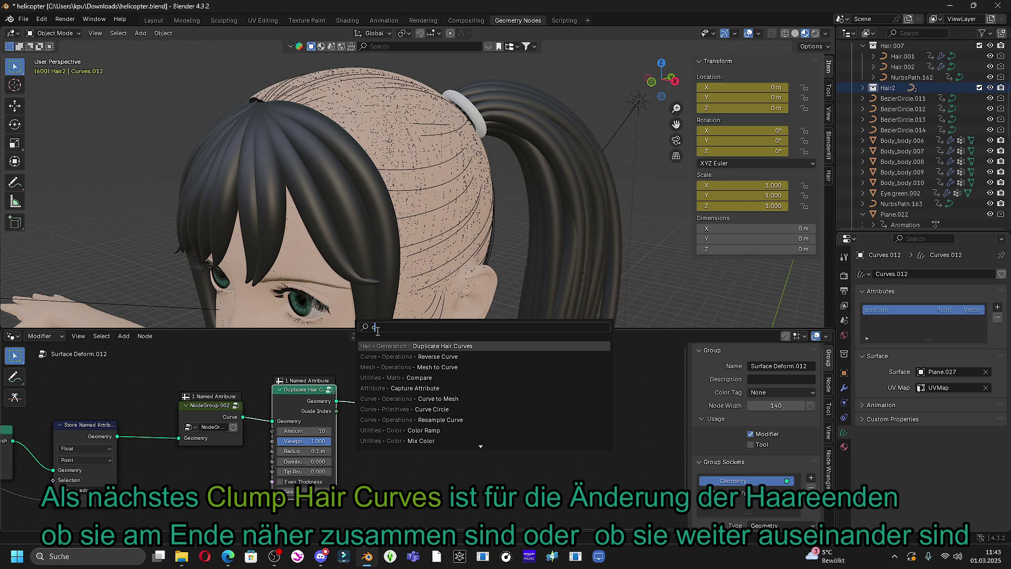
text(lu)
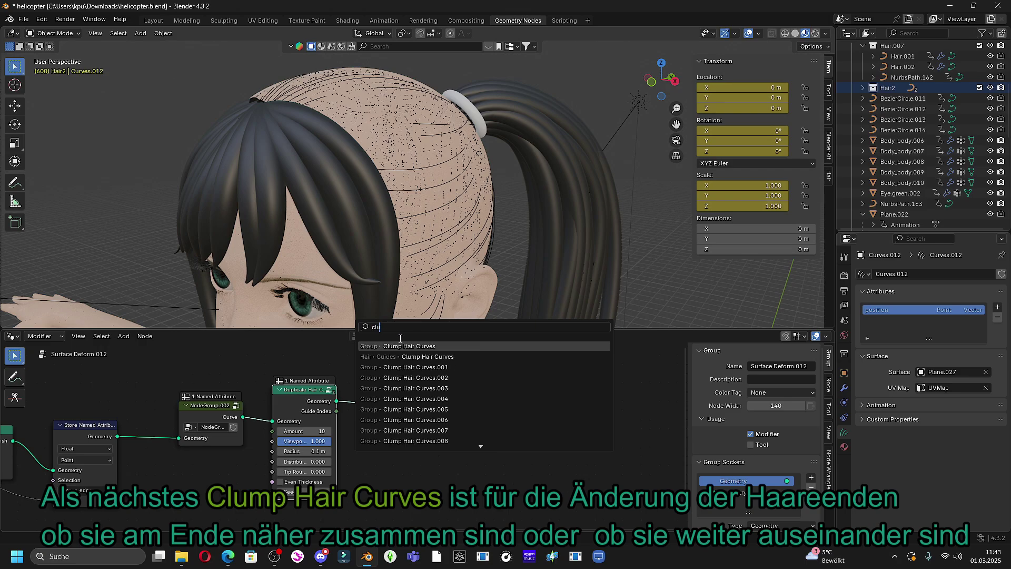
click(424, 345)
click(445, 431)
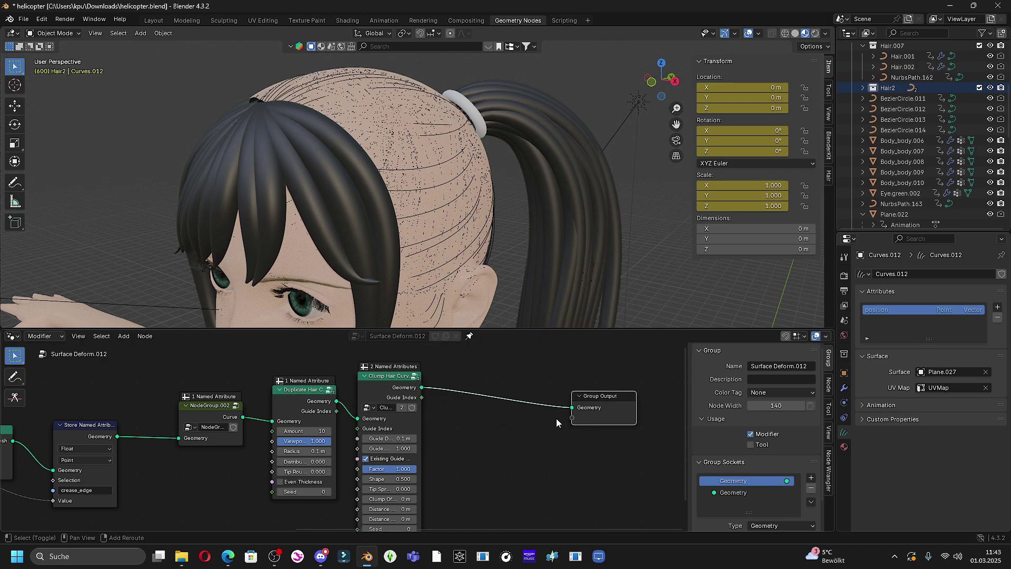
Insert a Trim Curve node between Clump Hair Curves and Group Output
middle_drag(556, 418, 448, 433)
key(shift+a)
click(332, 322)
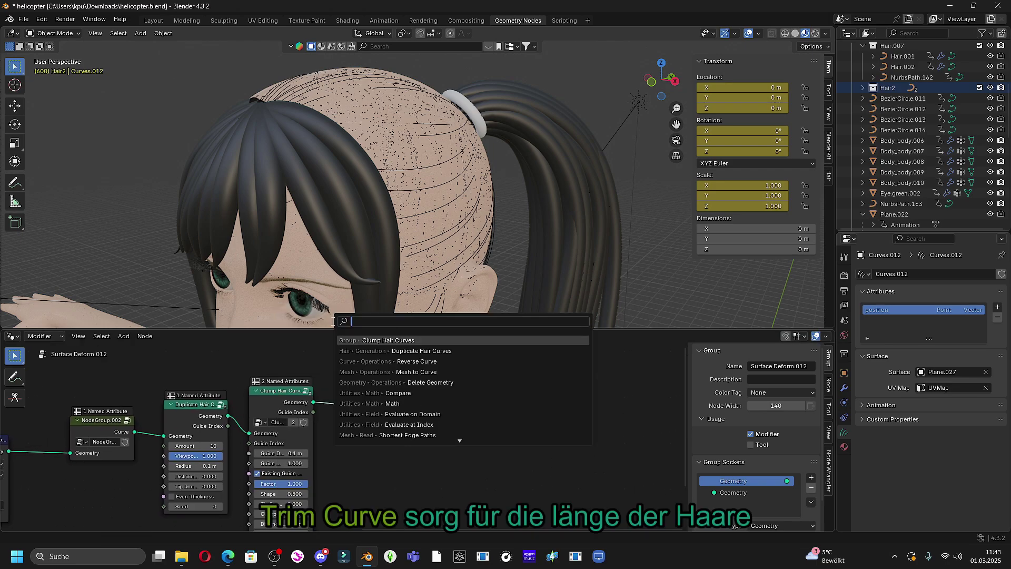
text(tri)
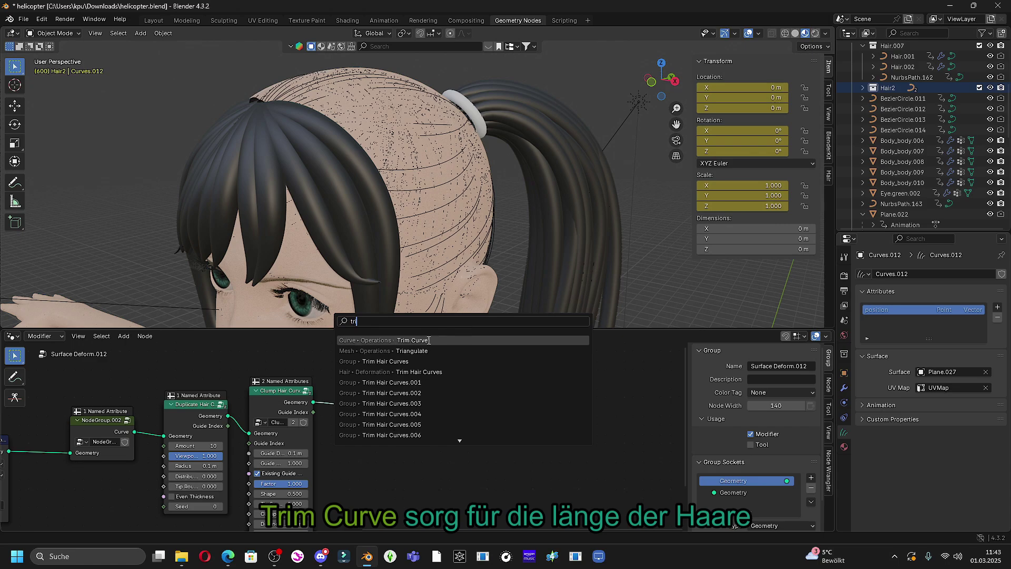
click(436, 340)
click(341, 386)
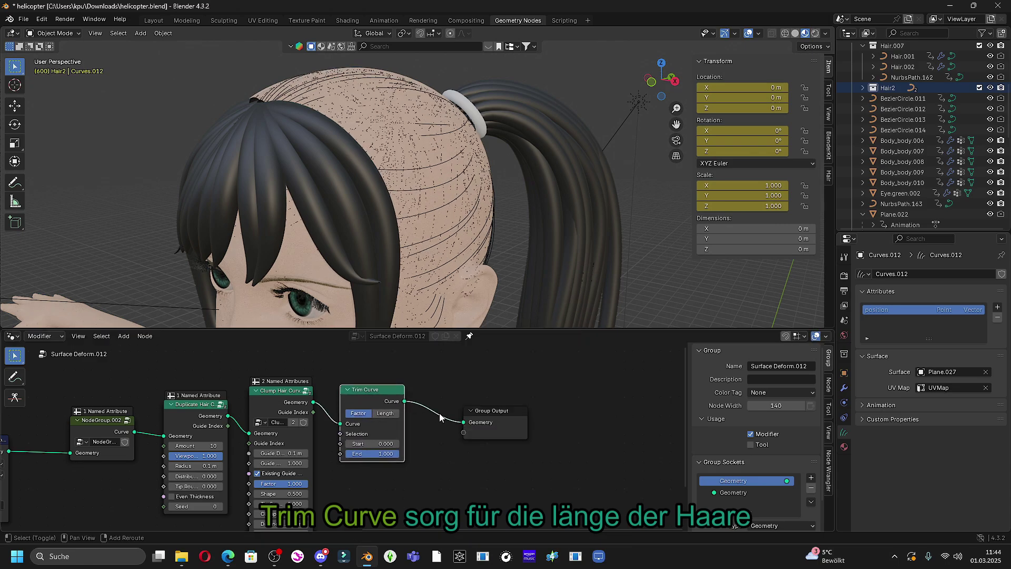
Insert a Set Hair Curve Profile node between Trim Curve and Group Output
middle_drag(440, 418, 387, 420)
key(shift+a)
click(371, 327)
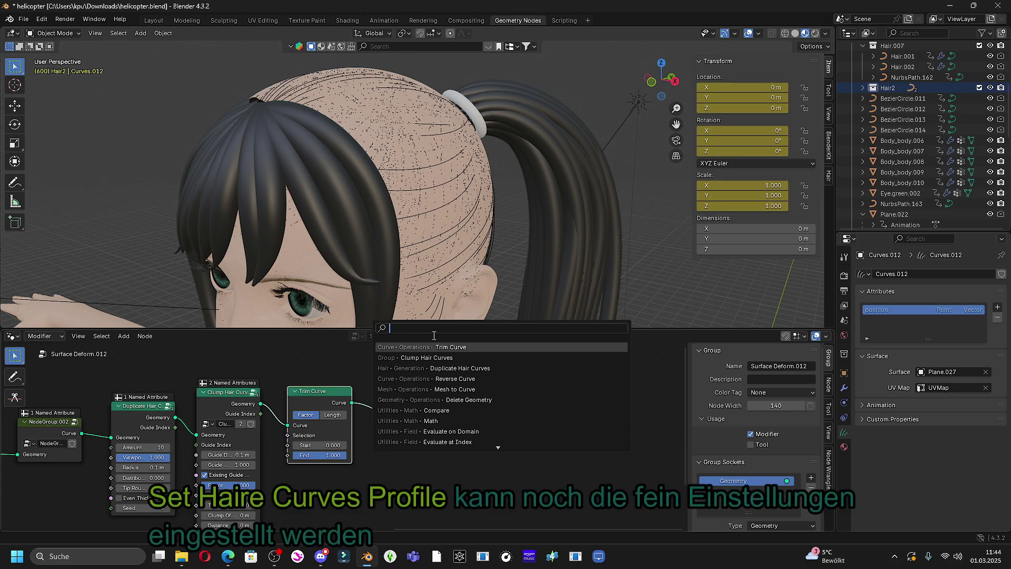
text(set h)
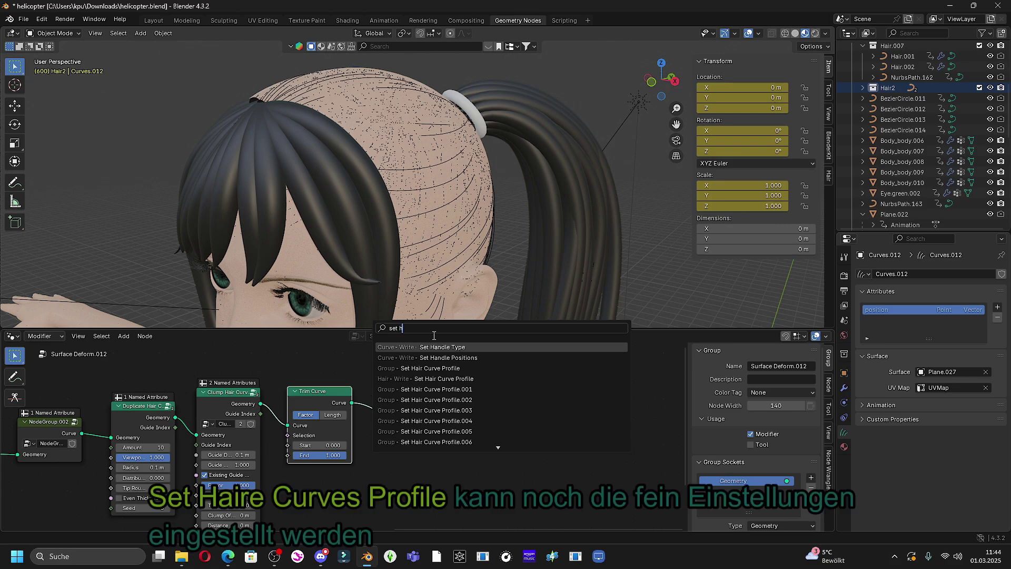
text(air)
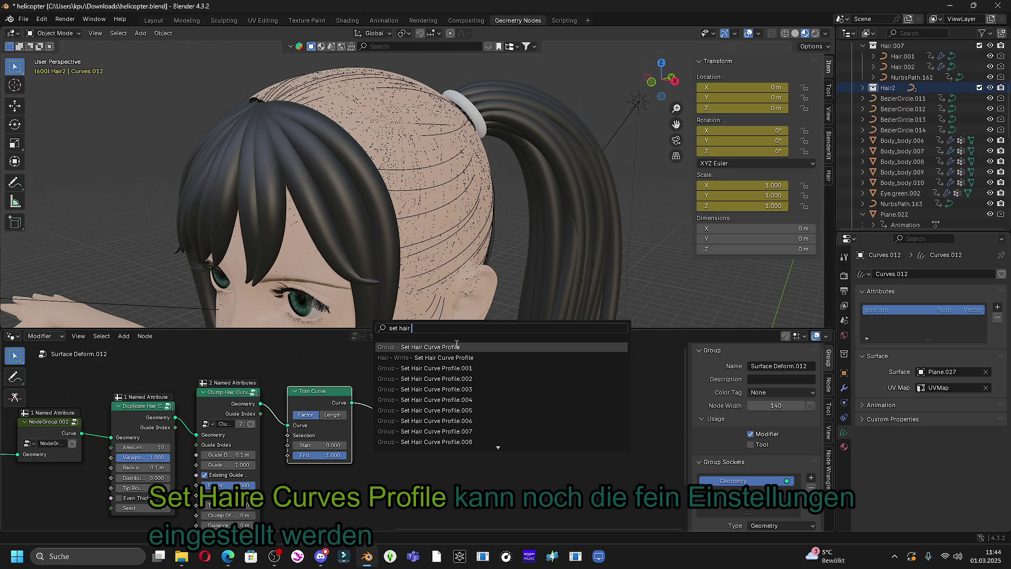
click(456, 347)
click(501, 429)
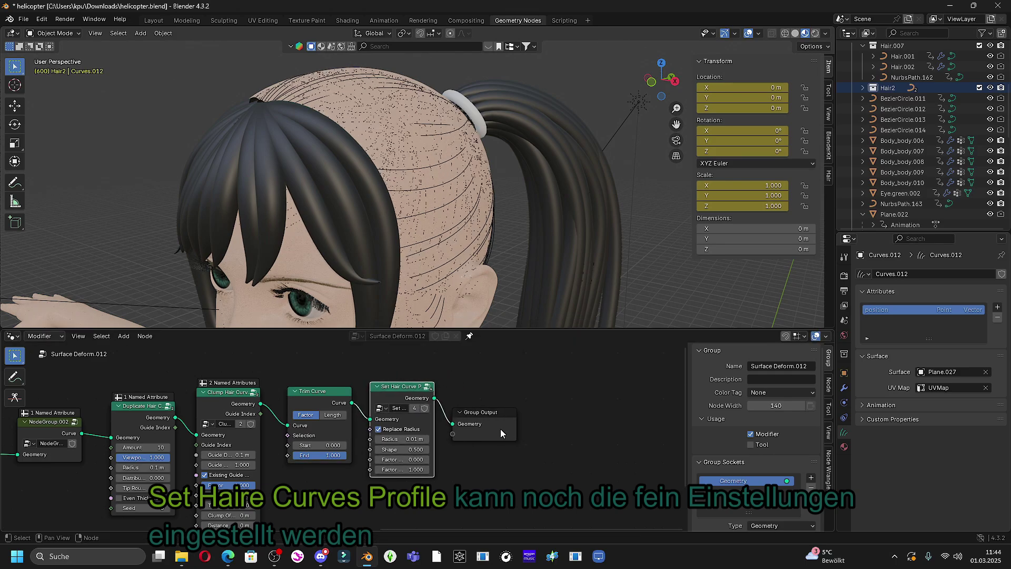
Insert a Set Material node between Set Hair Curve Profile and Group Output
middle_drag(557, 429, 430, 422)
key(shift+a)
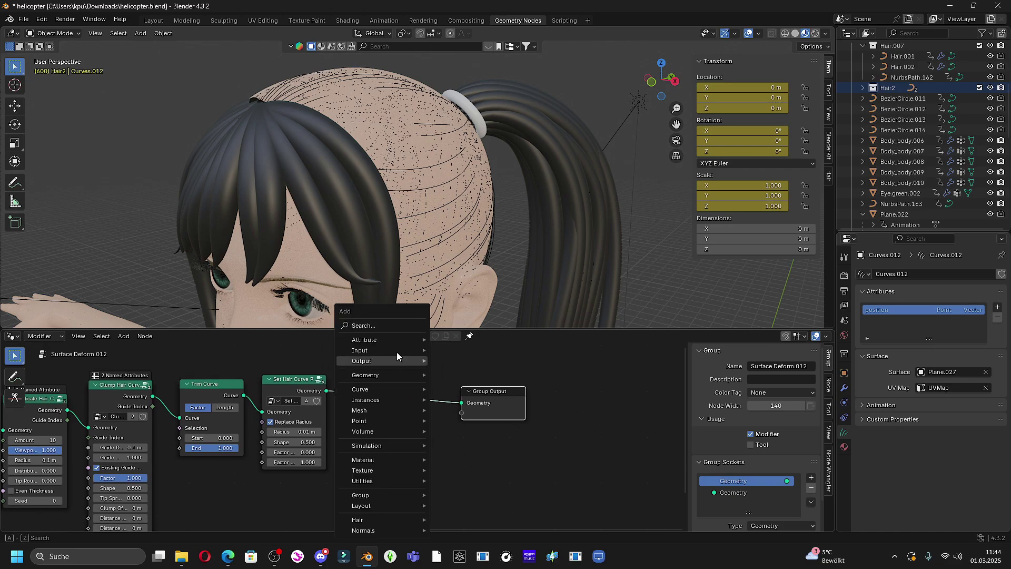
click(388, 325)
text(set)
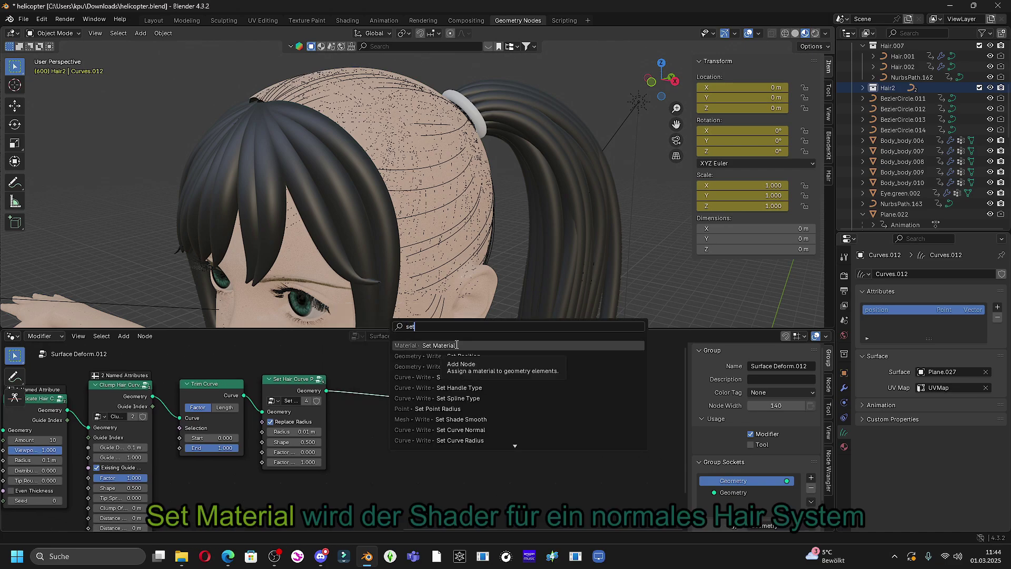
click(456, 344)
click(390, 403)
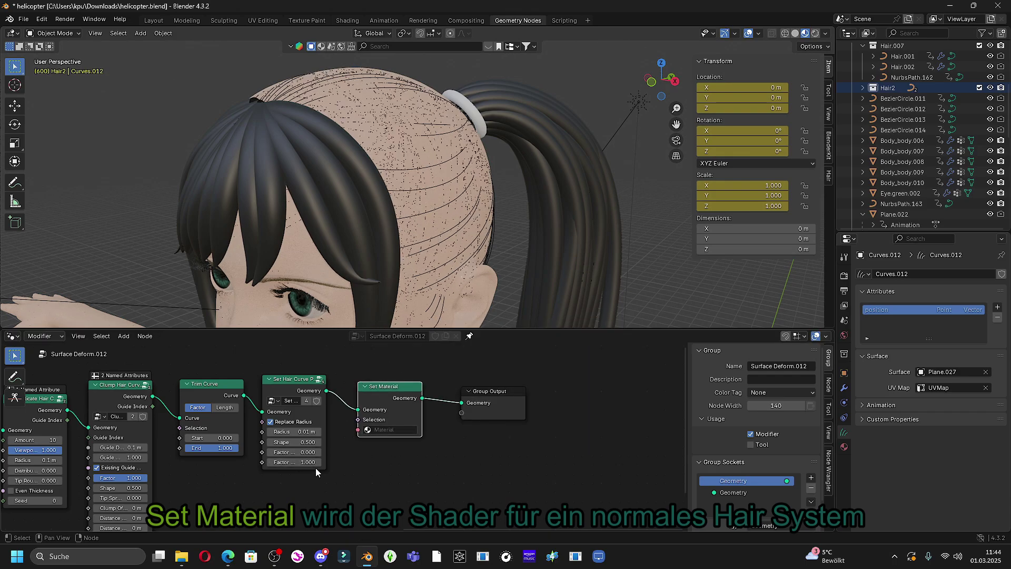
Mute the NodeGroup.002 node and adjust the radius of the scalp curve's control points with Shrink/Fatten in Edit Mode
middle_drag(220, 448, 467, 430)
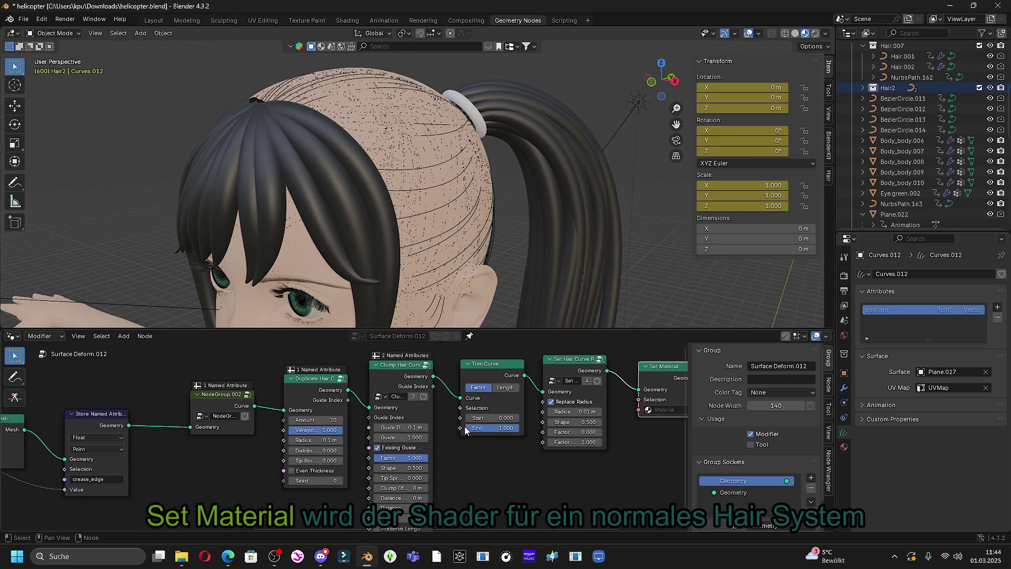
scroll(466, 429, down, 1)
middle_drag(374, 467, 387, 465)
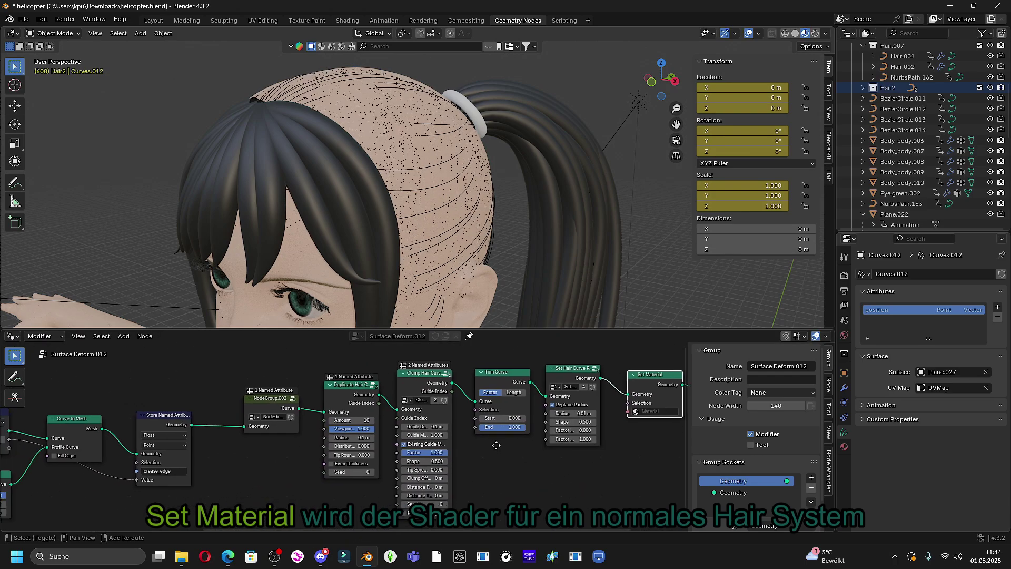
click(269, 403)
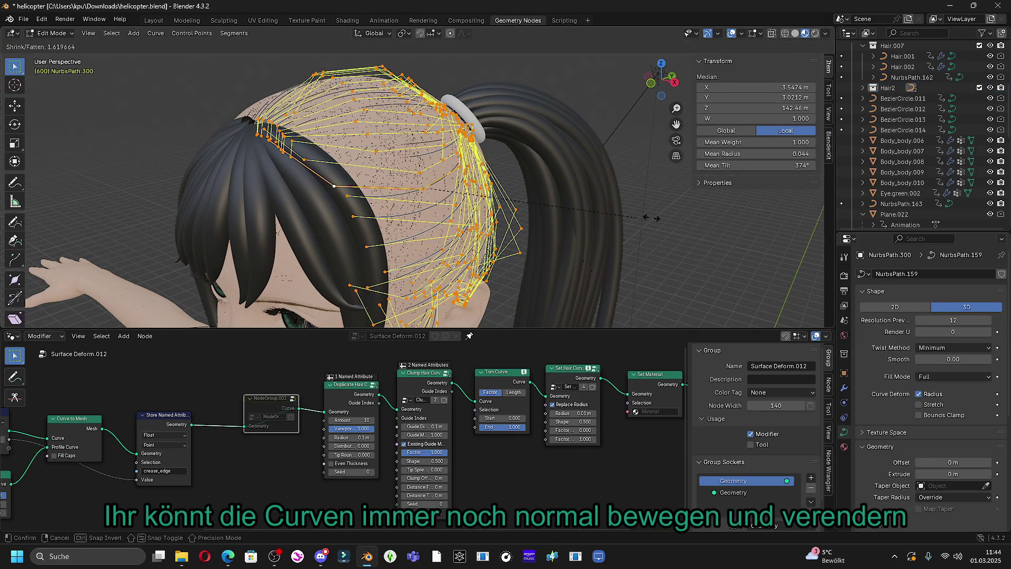
mouse_move(64, 319)
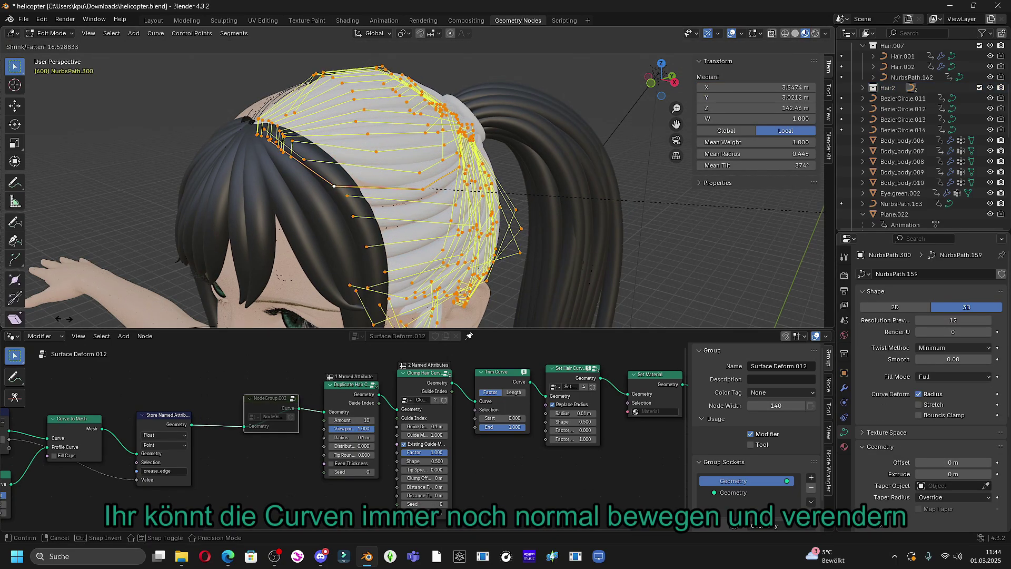
click(508, 95)
Inspect the generated strands around the scalp and ponytail base, and return from NodeGroup.002 to the parent node tree
middle_drag(460, 166, 377, 180)
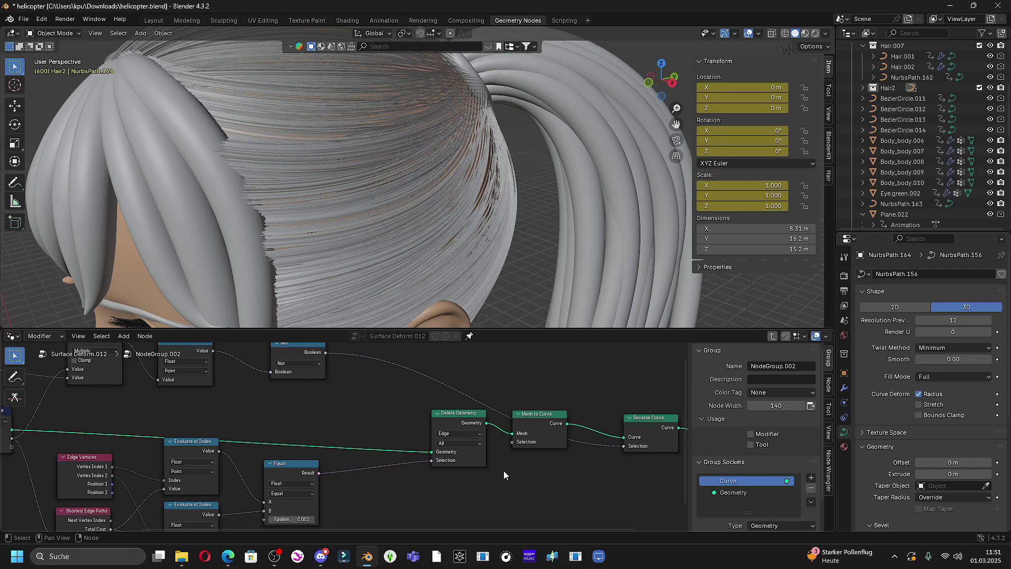
scroll(416, 261, down, 5)
middle_drag(416, 261, 441, 203)
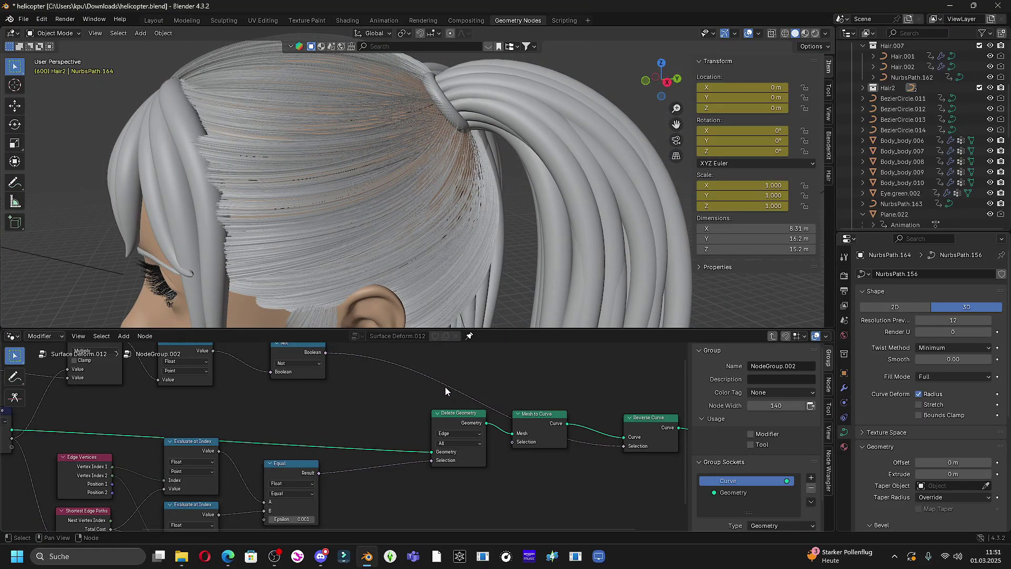
click(773, 336)
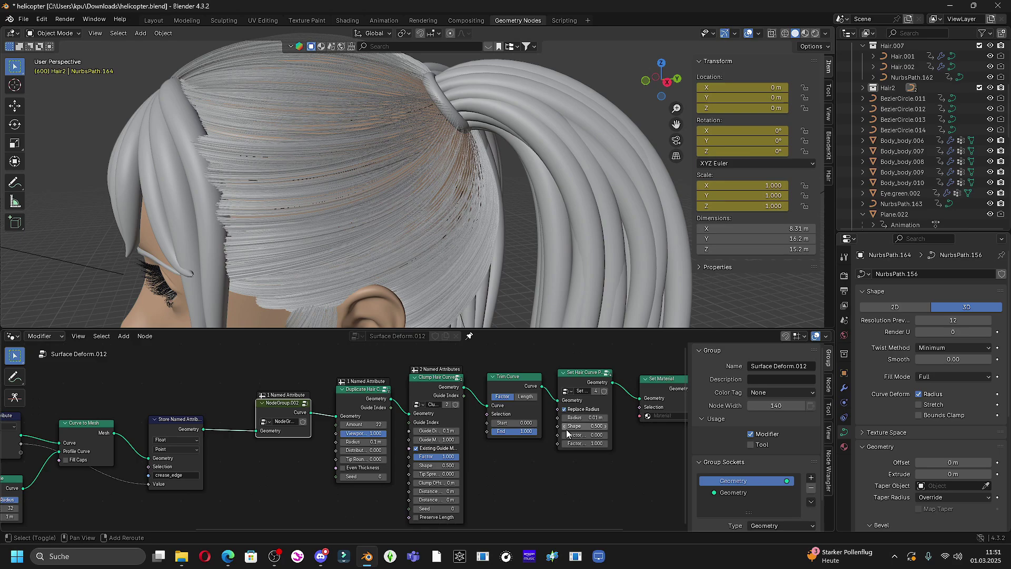
Mute the Trim Curve and Clump Hair Curves nodes
middle_drag(567, 429, 441, 429)
click(392, 385)
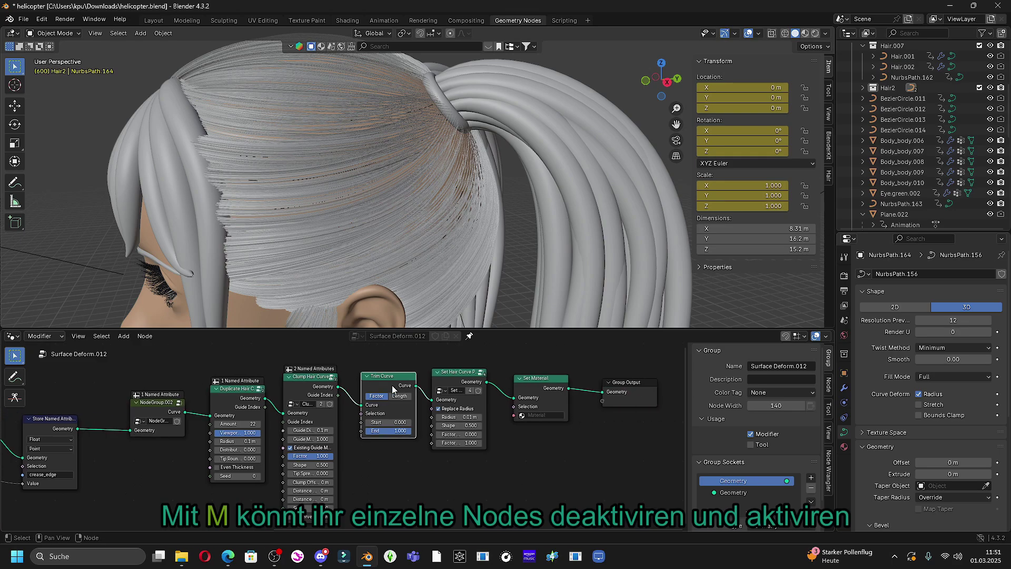
key(m)
middle_drag(474, 189, 406, 294)
click(316, 388)
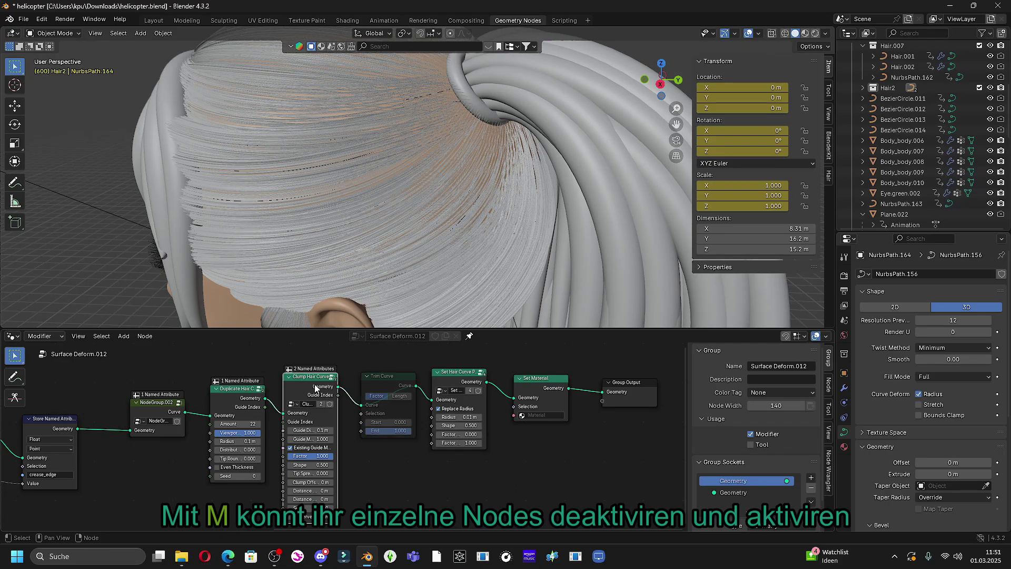
key(m)
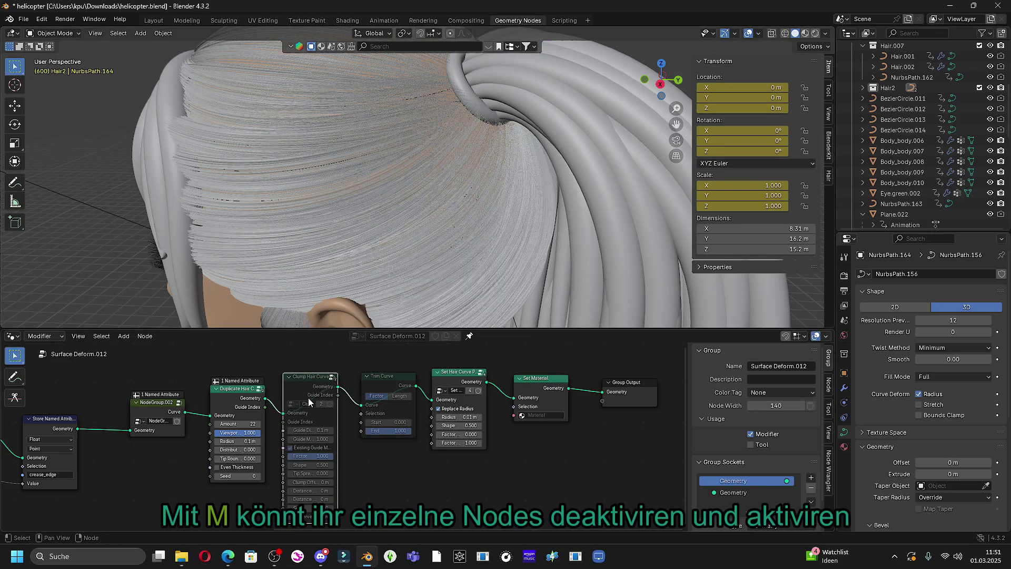
Switch the viewport to rendered shading and set the Amount of Duplicate Hair Curves to 65
key(z)
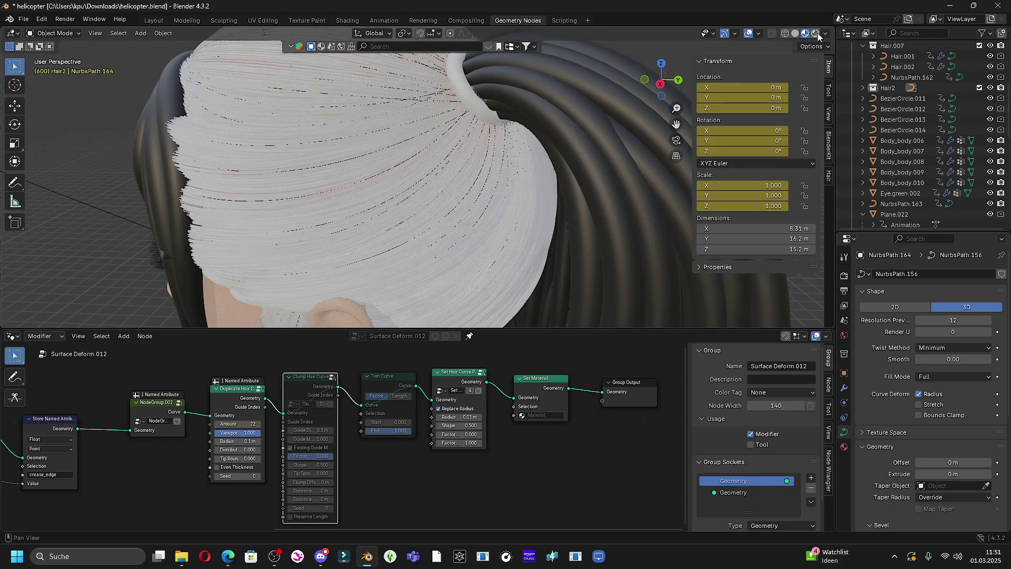
scroll(509, 180, up, 3)
mouse_move(510, 180)
middle_down()
mouse_move(479, 235)
mouse_move(505, 184)
middle_up()
scroll(247, 491, up, 2)
middle_drag(247, 491, 355, 489)
drag(344, 412, 367, 412)
Raise the Radius of Duplicate Hair Curves to 0.5 m
middle_drag(384, 203, 447, 205)
scroll(343, 437, up, 3)
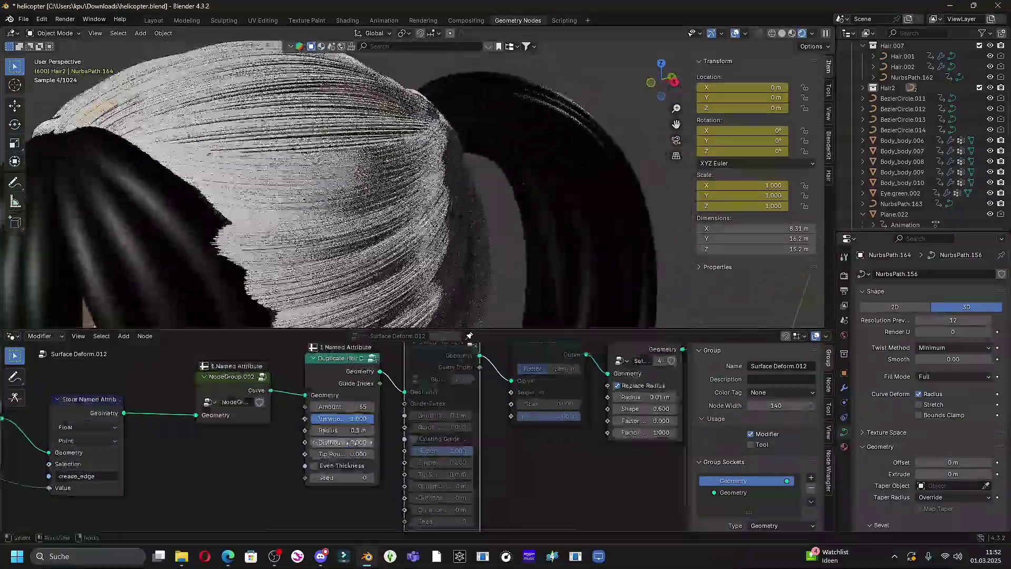
click(374, 430)
click(374, 431)
click(374, 431)
click(374, 431)
scroll(384, 215, down, 7)
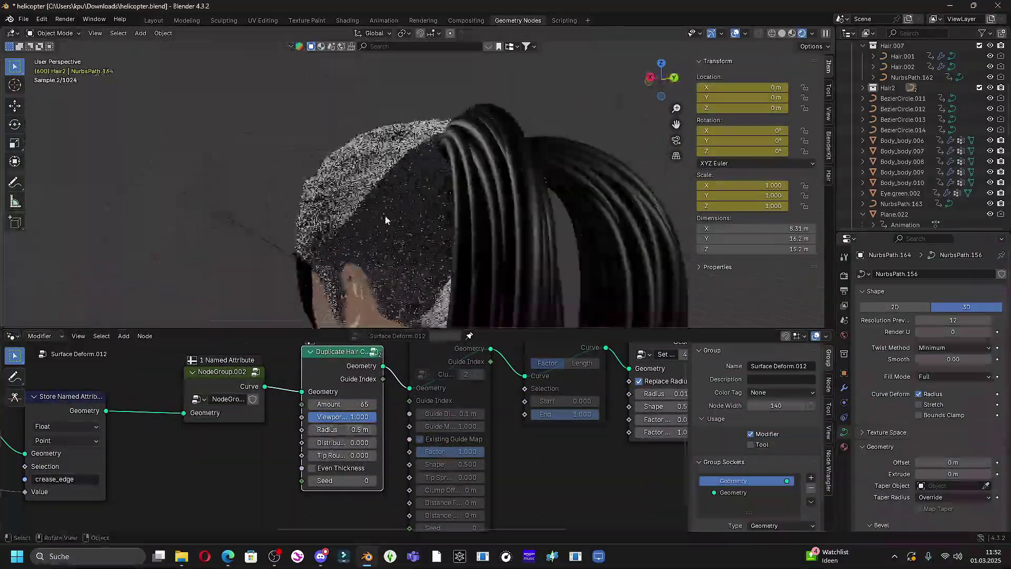
With the node tree unpinned, select the scalp hair object Curves.012 and switch the viewport to solid shading
middle_drag(384, 215, 441, 260)
click(246, 381)
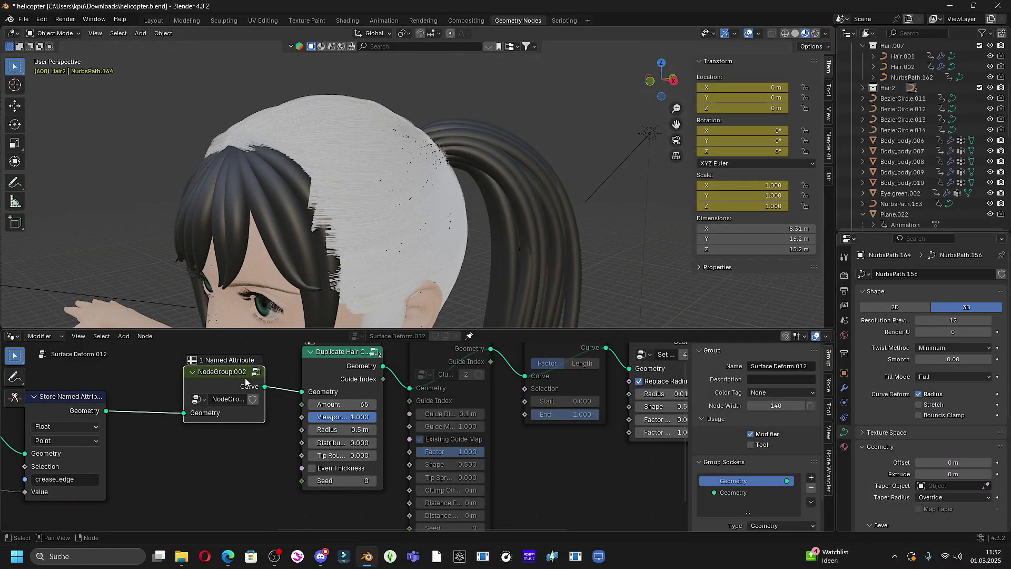
click(453, 137)
mouse_move(364, 205)
middle_down()
mouse_move(453, 195)
mouse_move(379, 198)
middle_up()
click(470, 336)
click(411, 158)
click(796, 33)
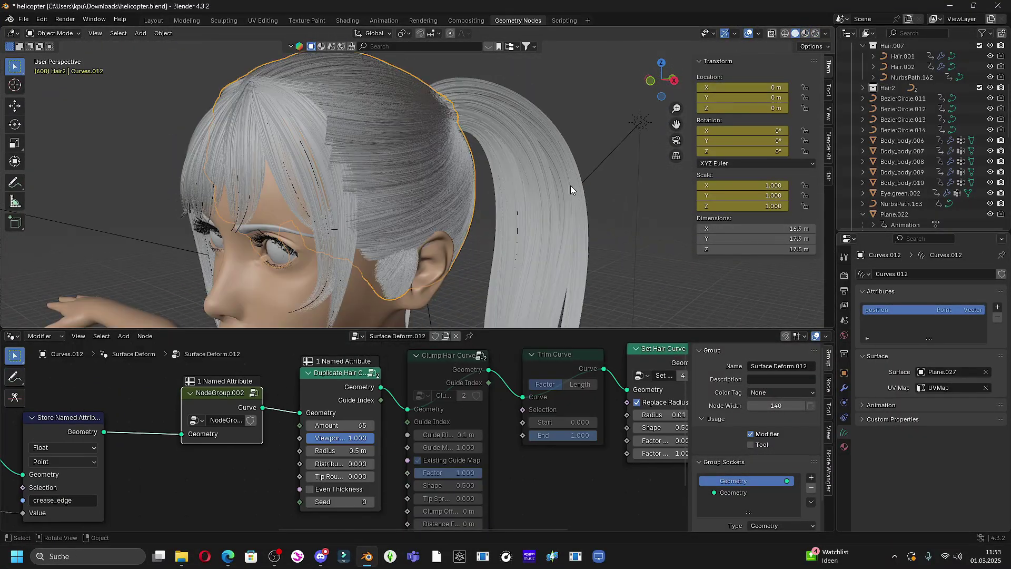
Open the curves NurbsPath.164 and NurbsPath.300 from the Hair2 collection together in Edit Mode
click(863, 88)
scroll(906, 151, up, 2)
click(907, 140)
shift+click(908, 151)
key(Tab)
Reposition the hair curve control point at the side of the head, between the temple and the ear, freehand
middle_drag(558, 184, 500, 247)
click(302, 261)
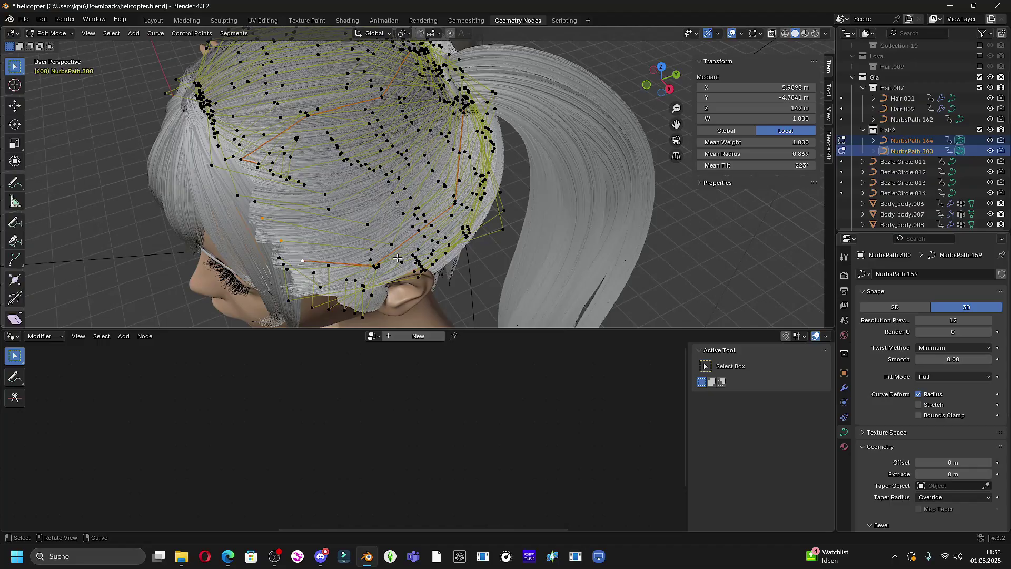
middle_drag(398, 259, 432, 268)
key(g)
click(395, 211)
middle_drag(396, 211, 348, 164)
key(g)
click(411, 226)
Shift the selected control point about -1.04 m along global X, return to Object Mode and view the head from the front
key(g)
key(x)
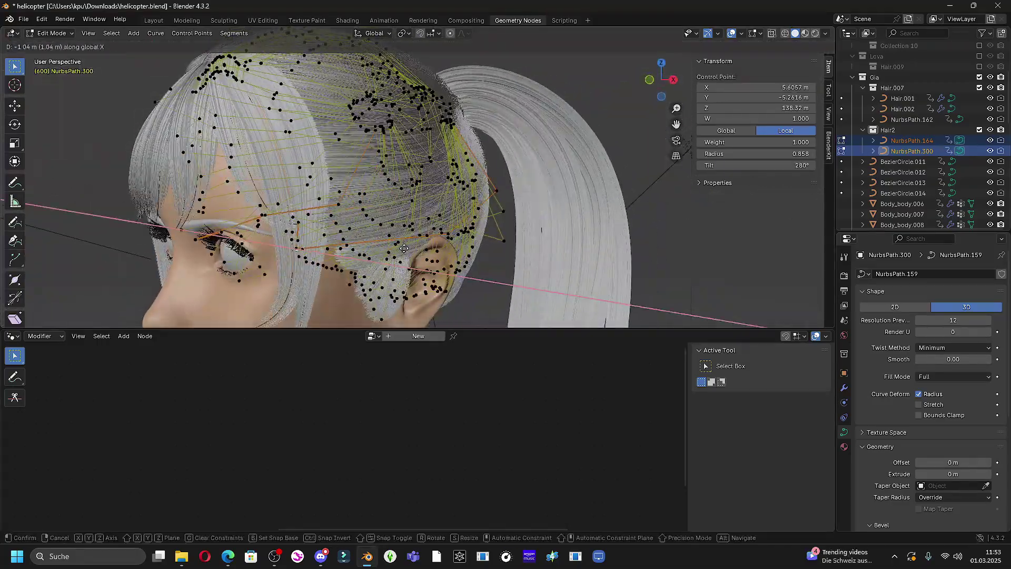
click(404, 249)
middle_drag(404, 249, 448, 235)
key(Tab)
key(KP_1)
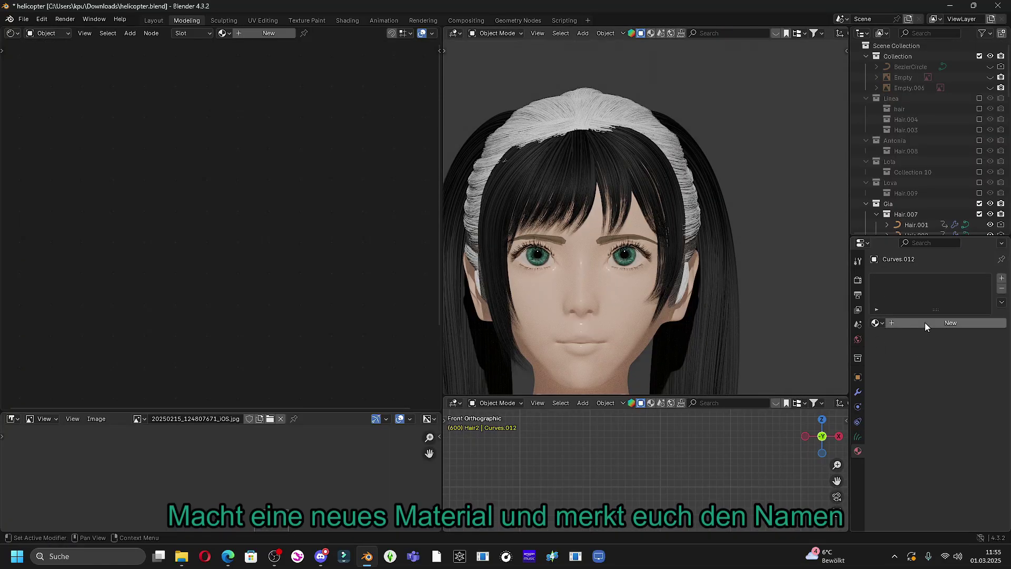
Create a new material on Curves.012 and assign Material.053 in the Set Material node of its geometry node tree
click(918, 323)
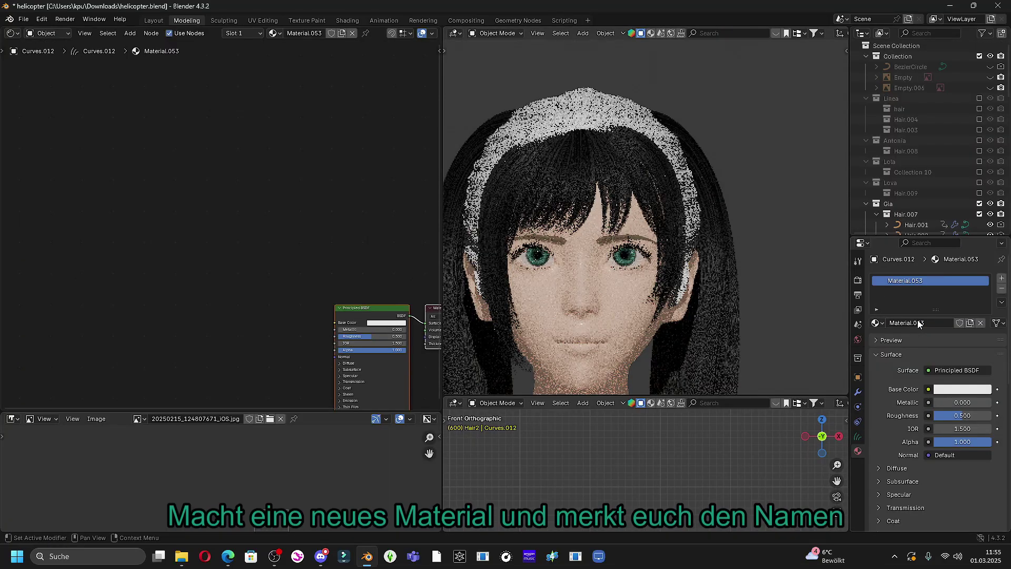
middle_drag(345, 359, 262, 321)
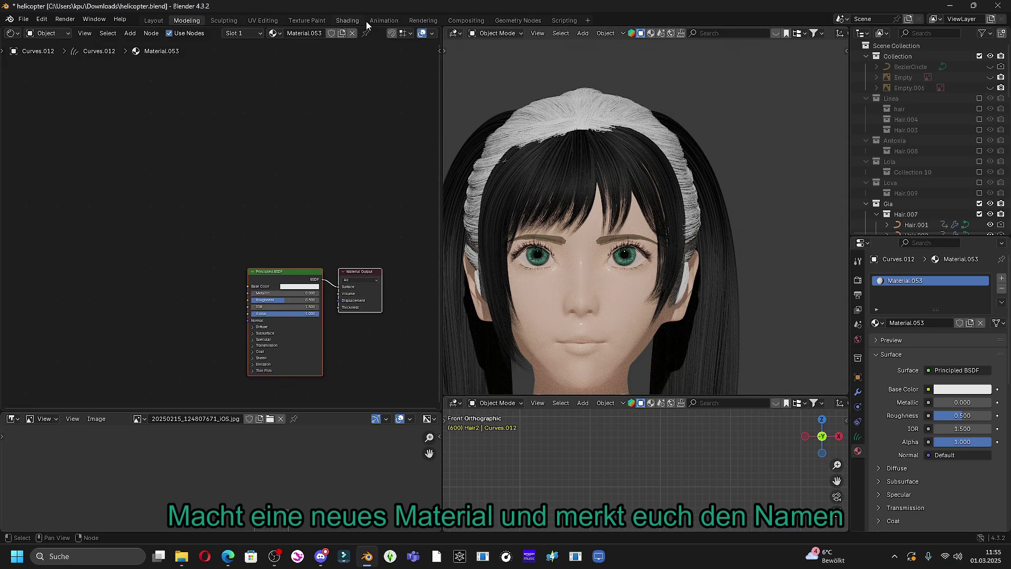
click(519, 21)
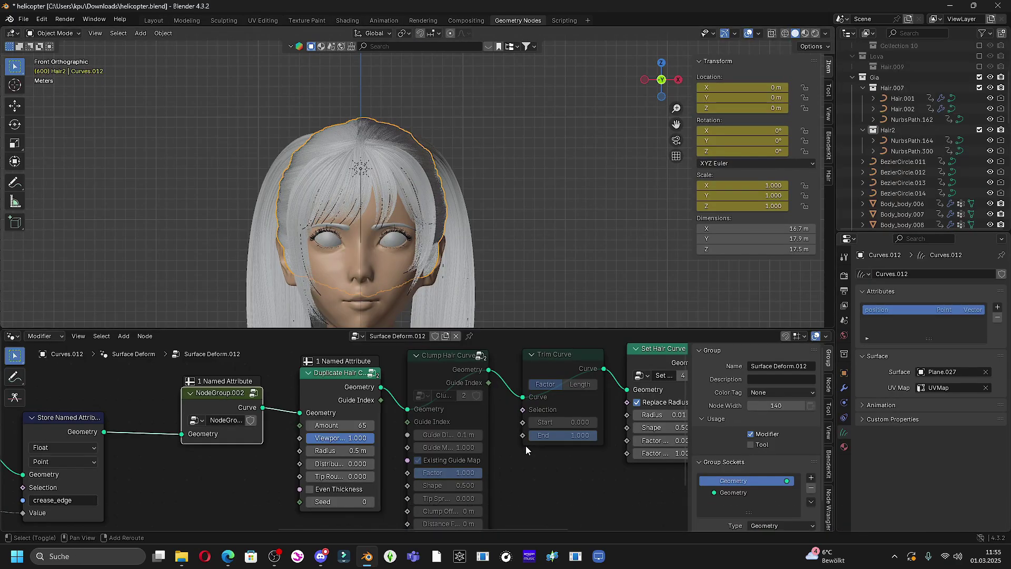
middle_drag(526, 445, 377, 428)
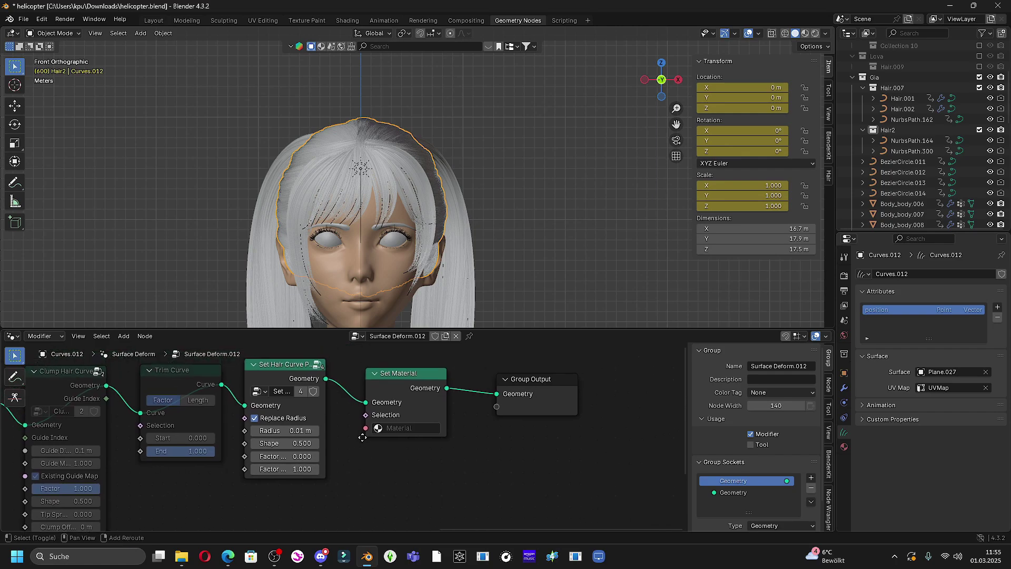
click(395, 428)
text(m)
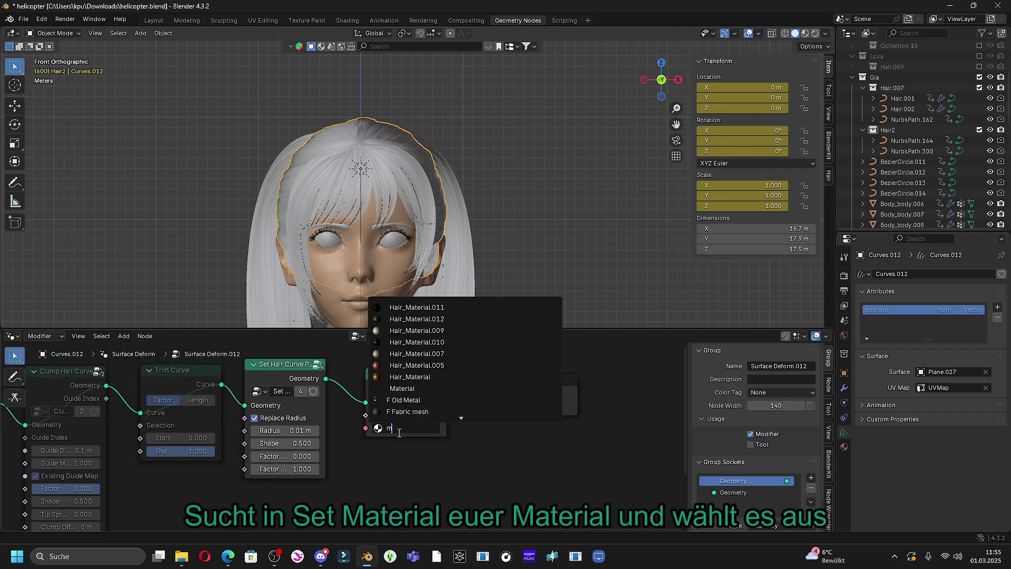
text(a)
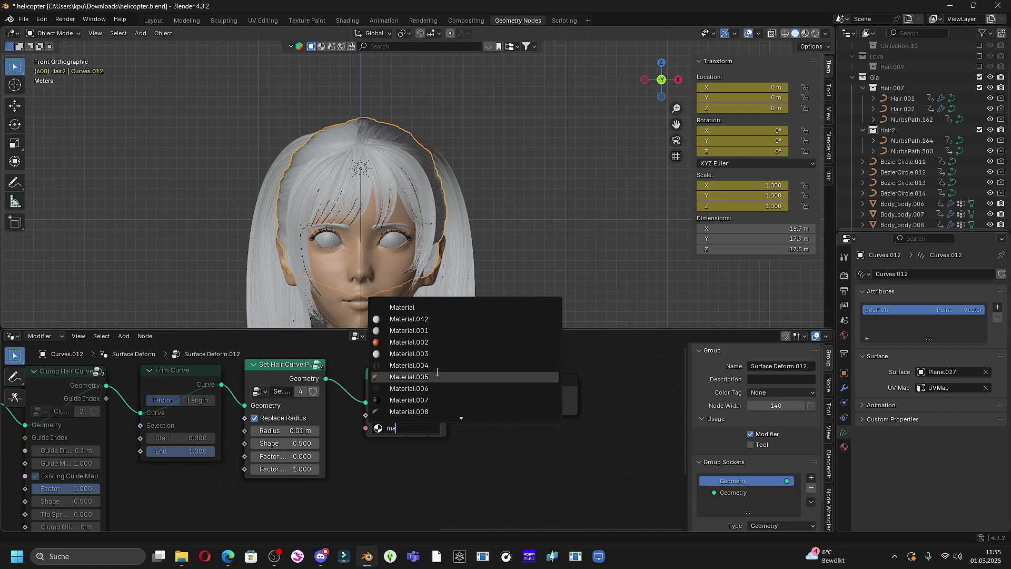
text(terial.)
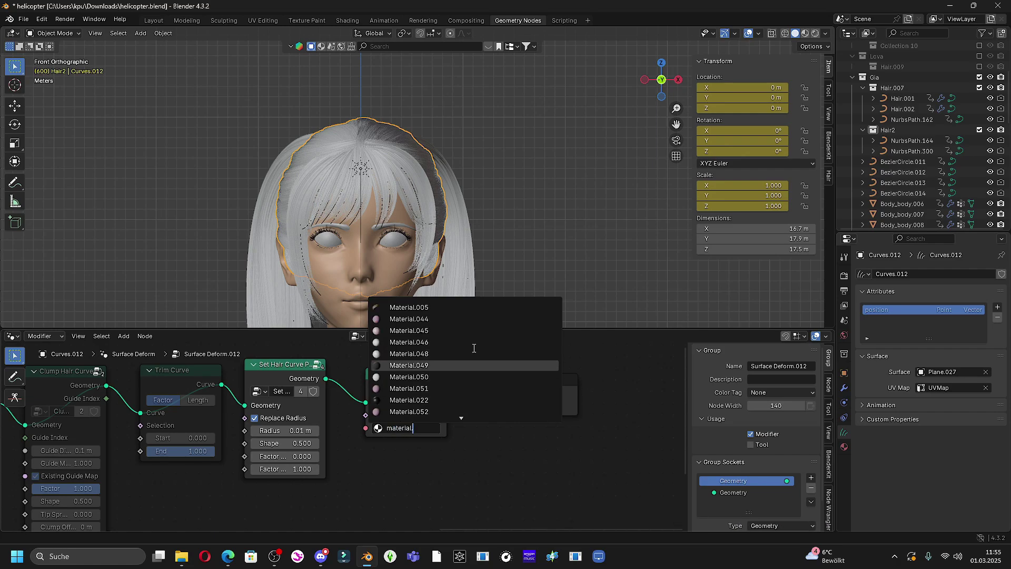
scroll(474, 358, down, 3)
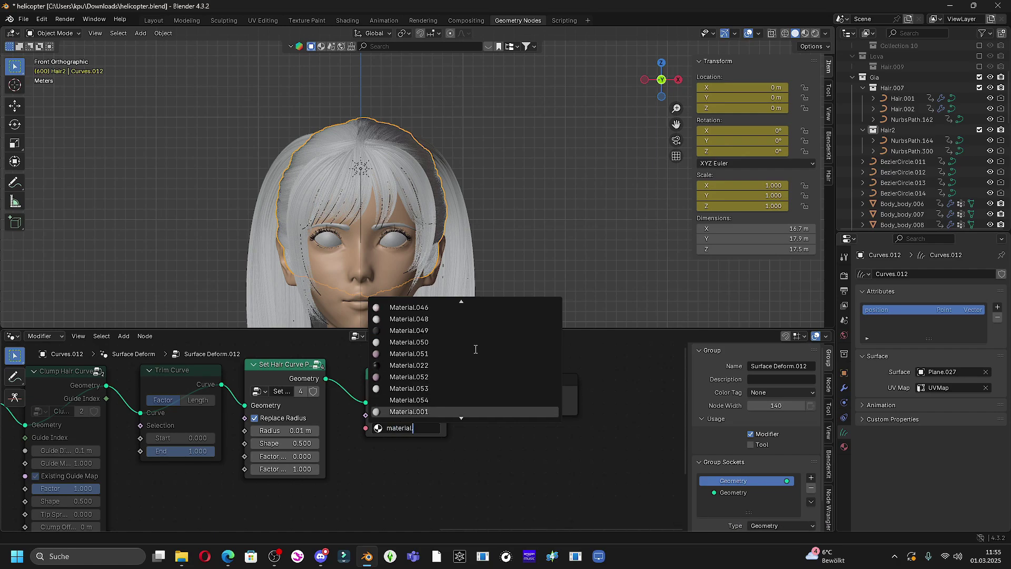
click(457, 390)
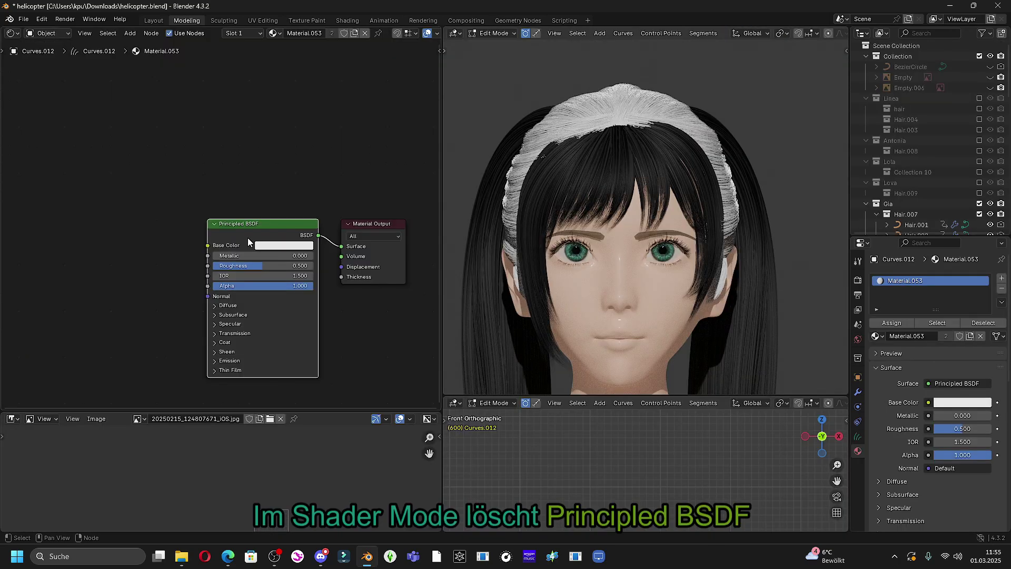
In Material.053's shader nodes, delete the Principled BSDF and add a Curves Info node well before the Material Output
key(Delete)
key(shift+a)
click(224, 211)
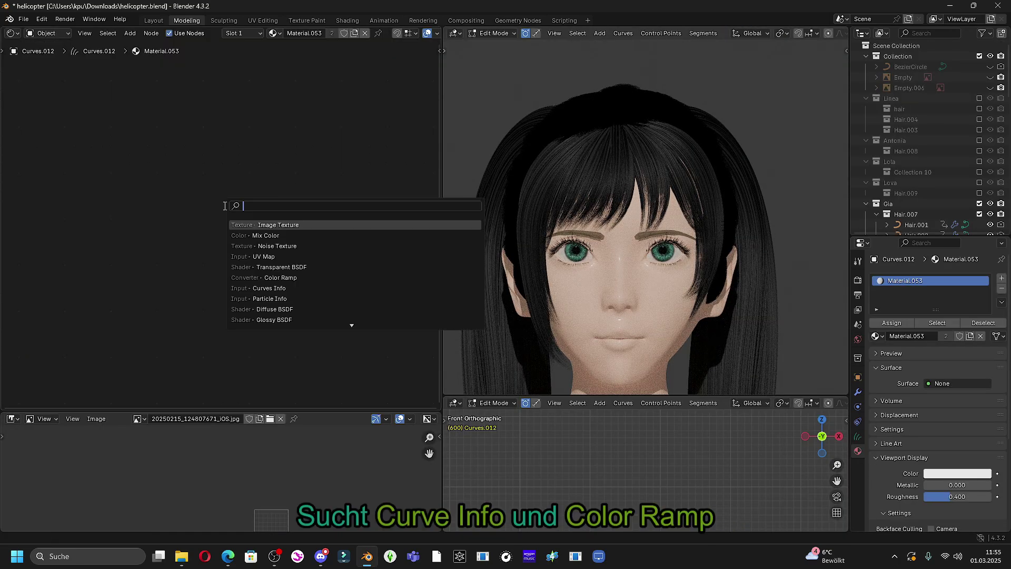
text(cu)
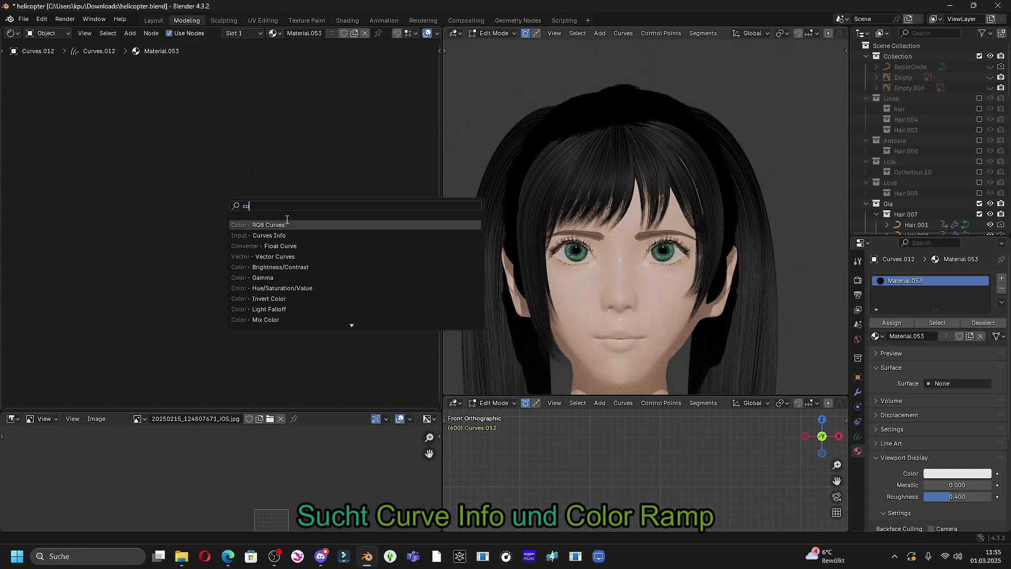
click(283, 235)
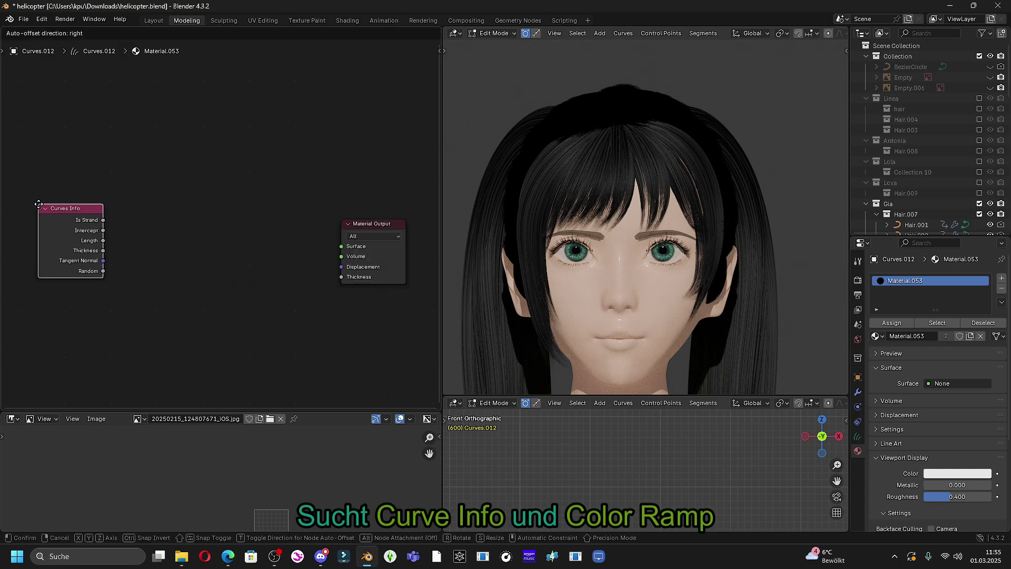
click(36, 204)
Add a Color Ramp node between Curves Info and Material Output and place a duplicate of it directly below
key(shift+a)
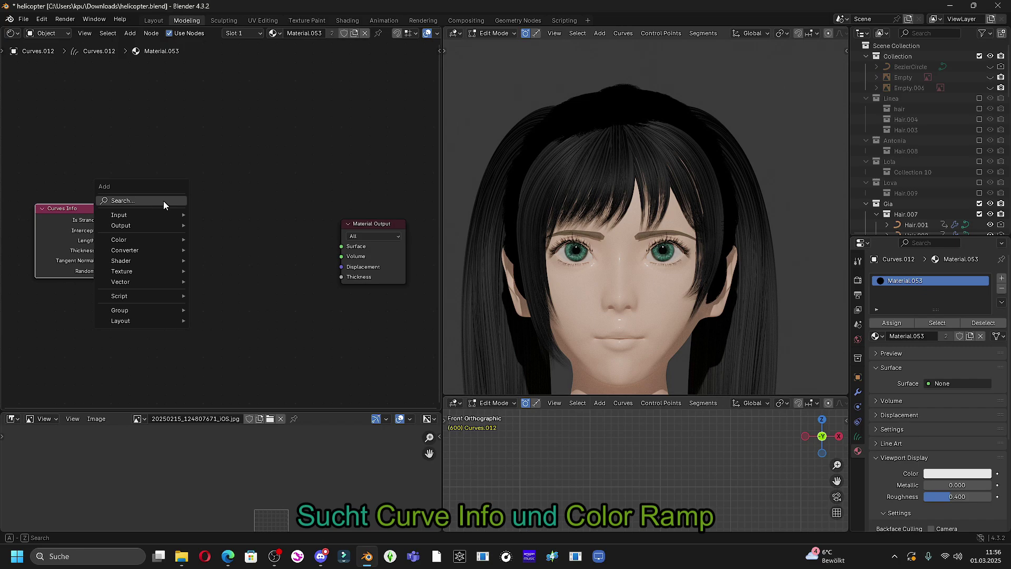
click(163, 200)
text(c)
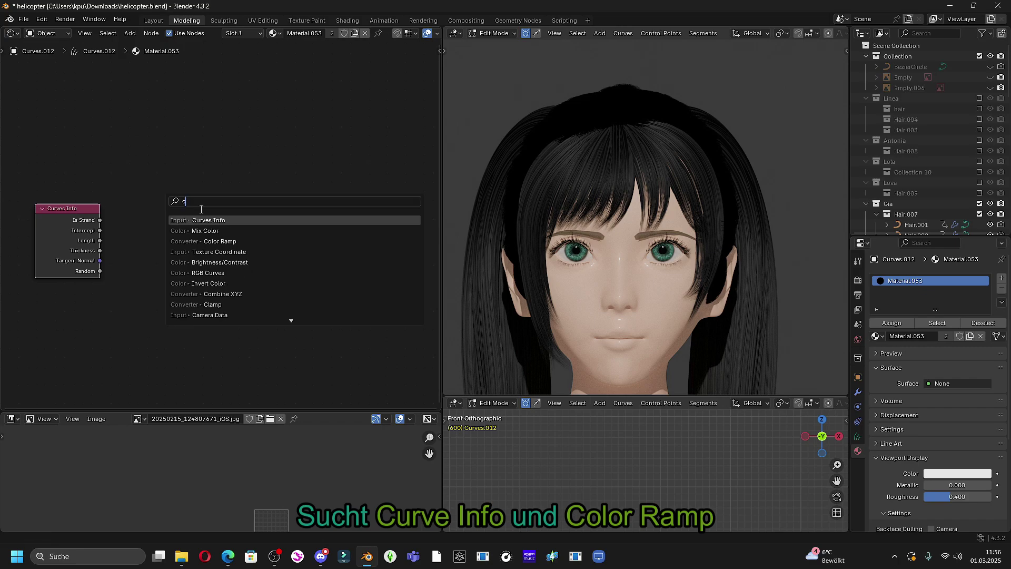
click(227, 241)
click(132, 128)
key(shift+d)
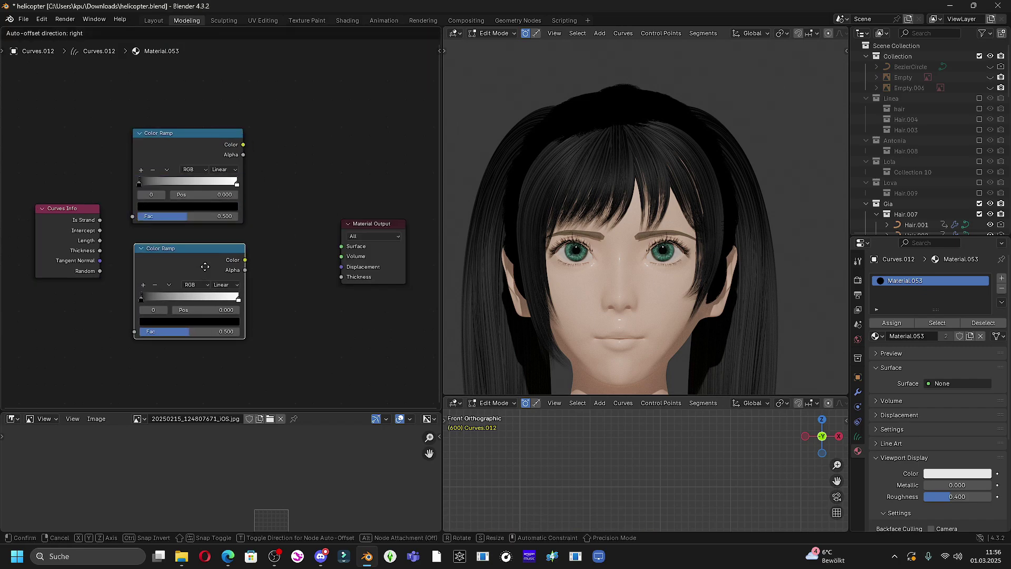
click(202, 256)
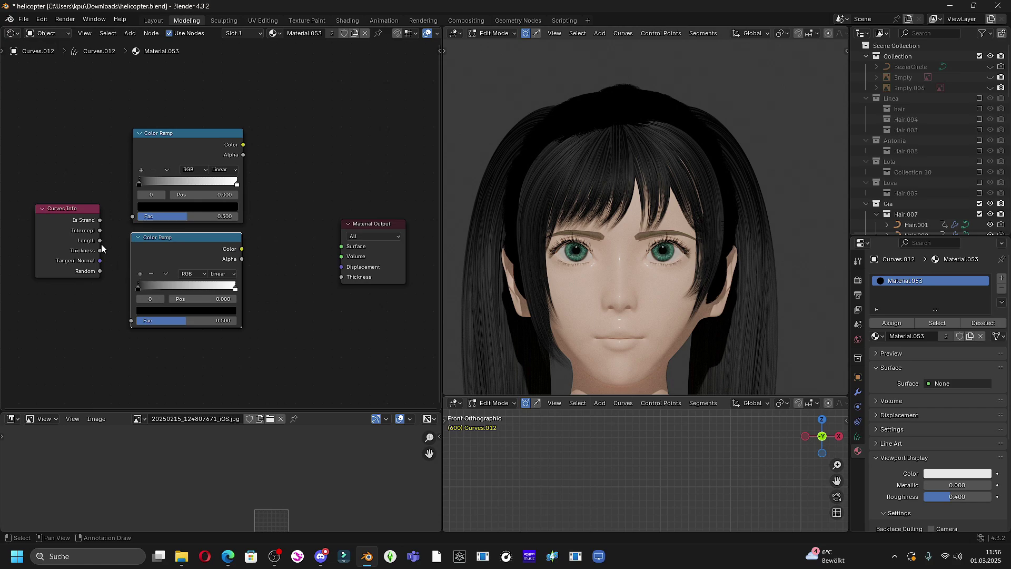
Connect Curves Info's Intercept to the upper Color Ramp's Fac and Random to the lower one's Fac, then space the nodes out
drag(101, 230, 125, 223)
drag(100, 272, 131, 322)
drag(73, 236, 11, 234)
drag(110, 139, 199, 308)
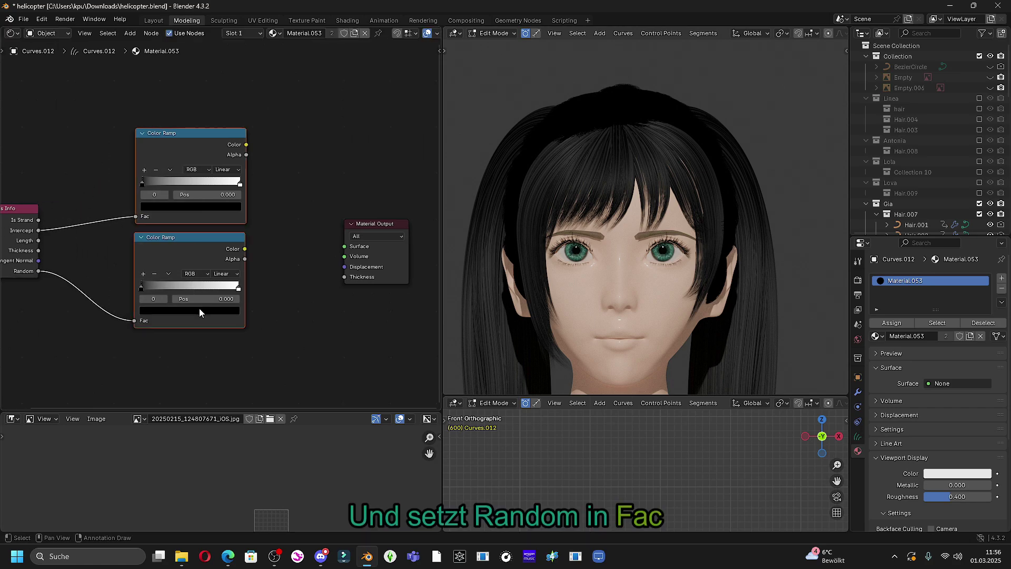
key(g)
click(128, 303)
middle_drag(281, 246, 228, 244)
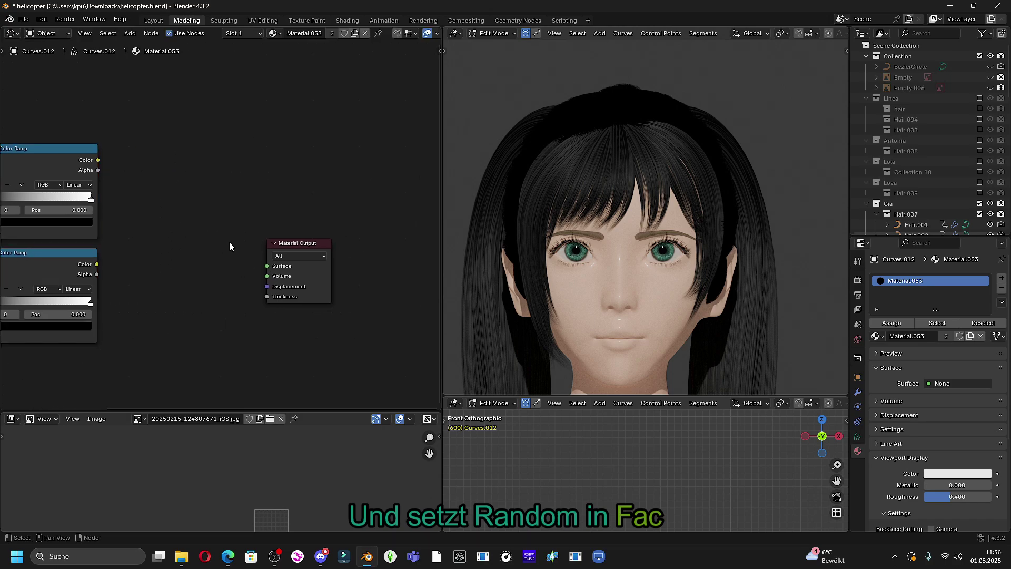
key(shift+a)
text(mix)
key(Return)
click(174, 211)
drag(97, 264, 157, 250)
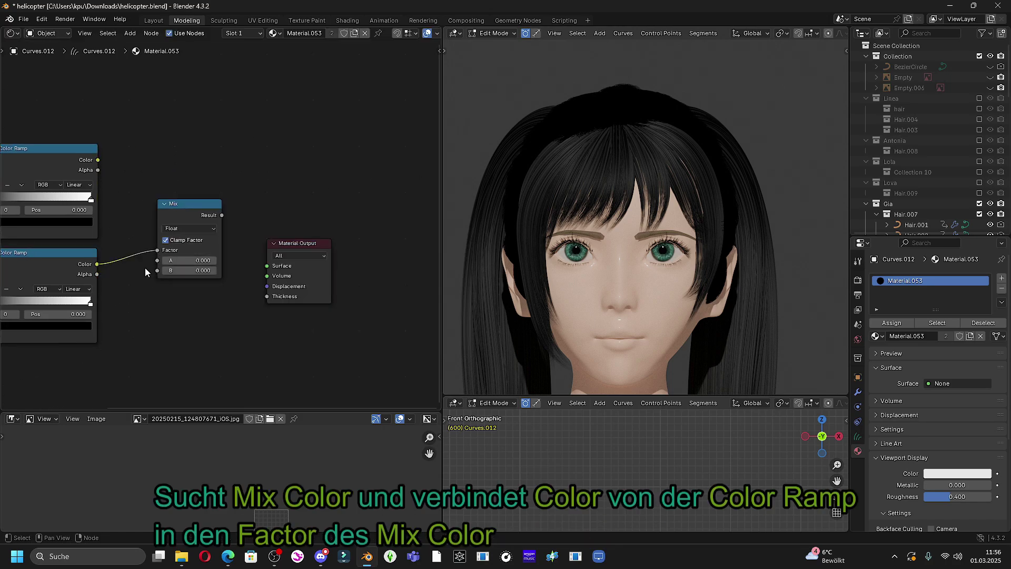
click(193, 208)
key(x)
Add a Mix Color node and connect the lower Color Ramp's Color output to its Factor
key(shift+a)
text(mix)
key(shift+a)
click(238, 233)
click(172, 207)
drag(97, 263, 155, 268)
drag(178, 204, 172, 188)
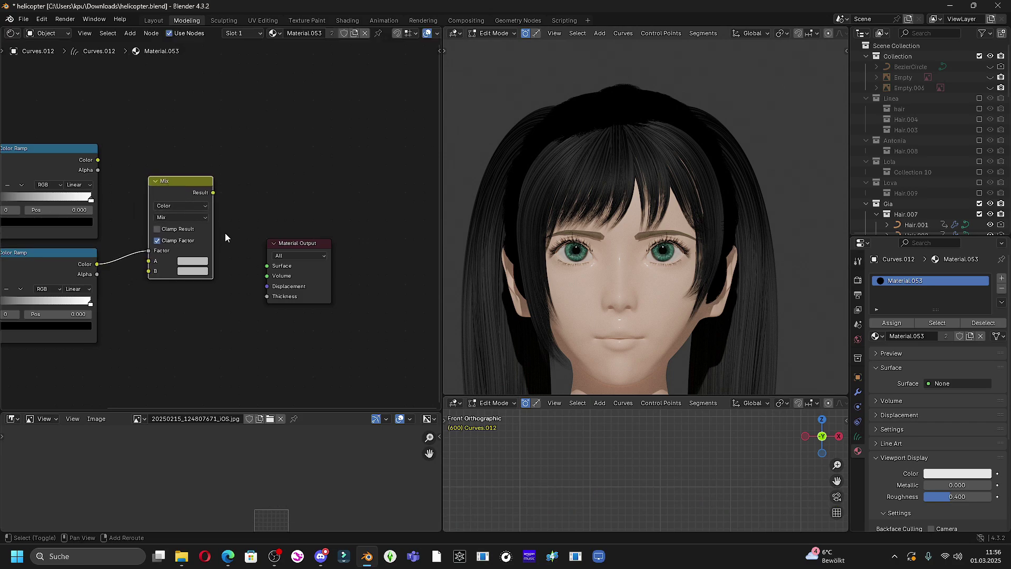
Move the Material Output farther from the Mix node and delete the upper Color Ramp
ctrl+scroll(232, 235, down, 3)
drag(240, 237, 375, 219)
click(40, 158)
key(Delete)
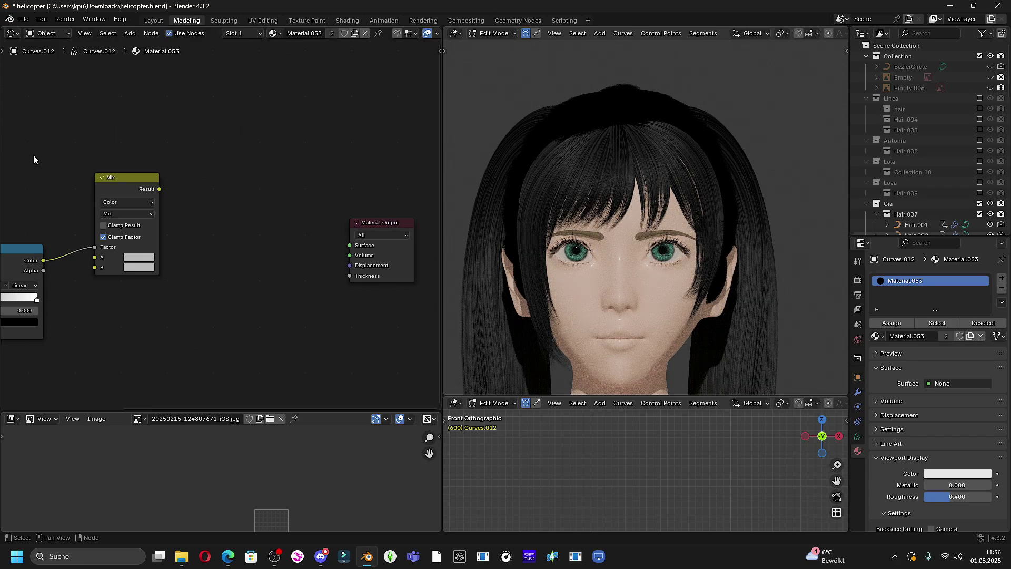
click(130, 188)
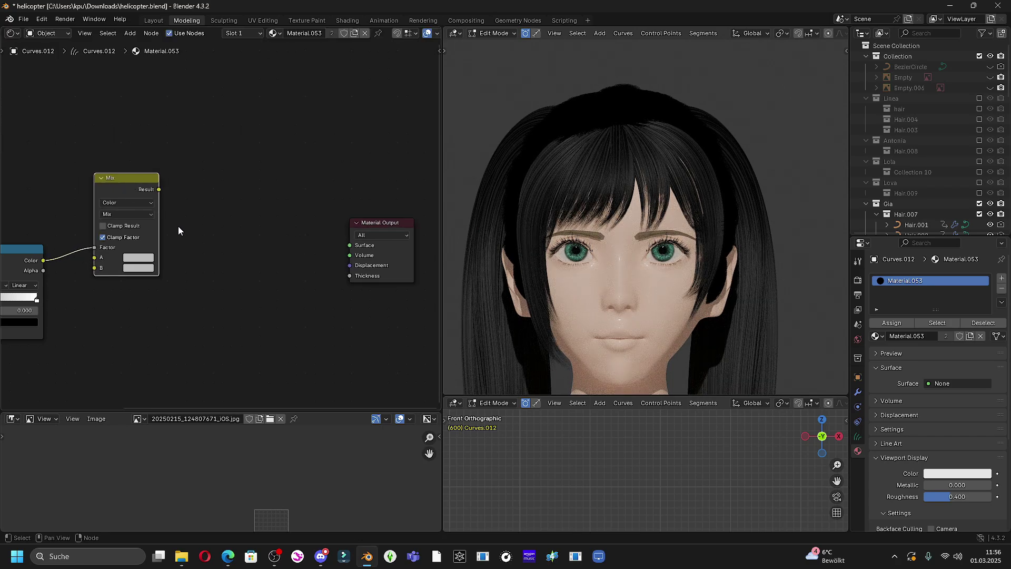
Add a Diffuse BSDF node between Mix and Material Output and connect the Mix Result to its Color
middle_drag(178, 230, 94, 236)
key(shift+a)
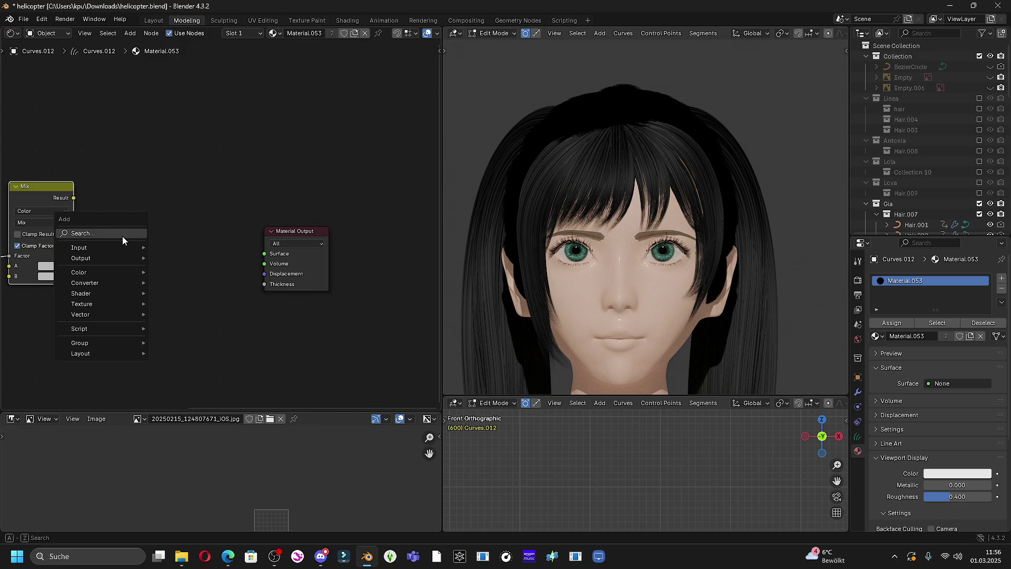
click(123, 236)
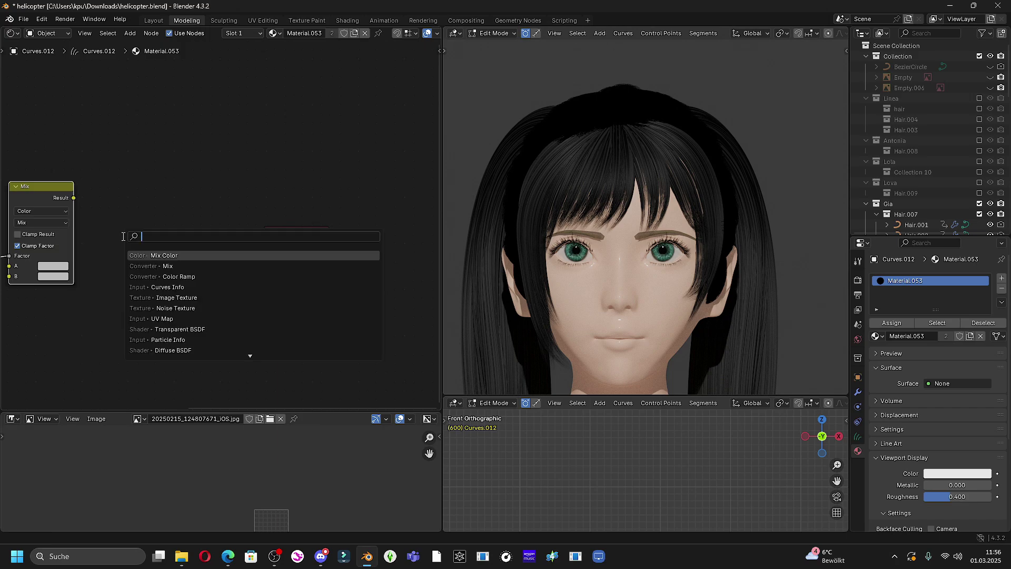
click(173, 351)
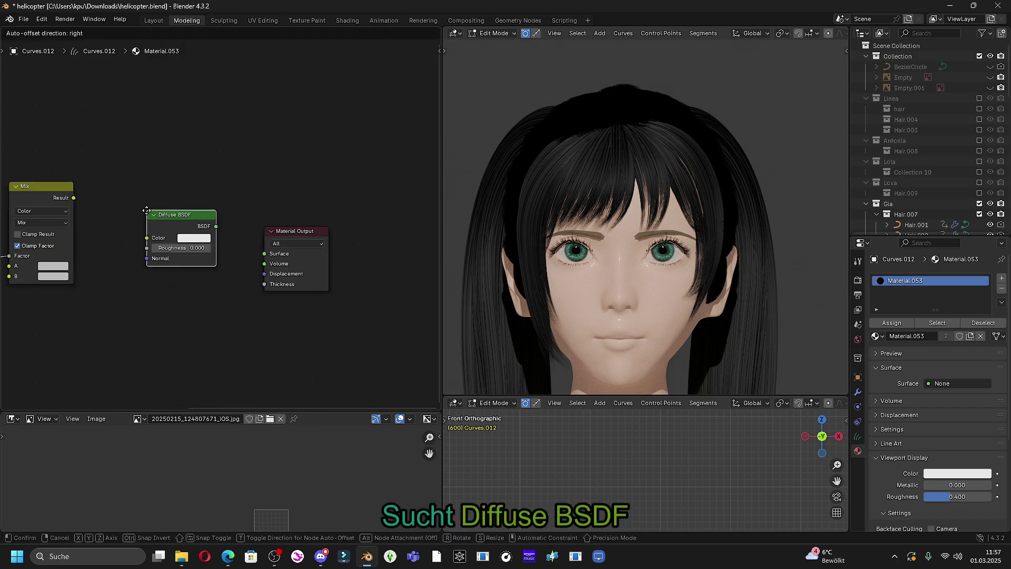
click(145, 208)
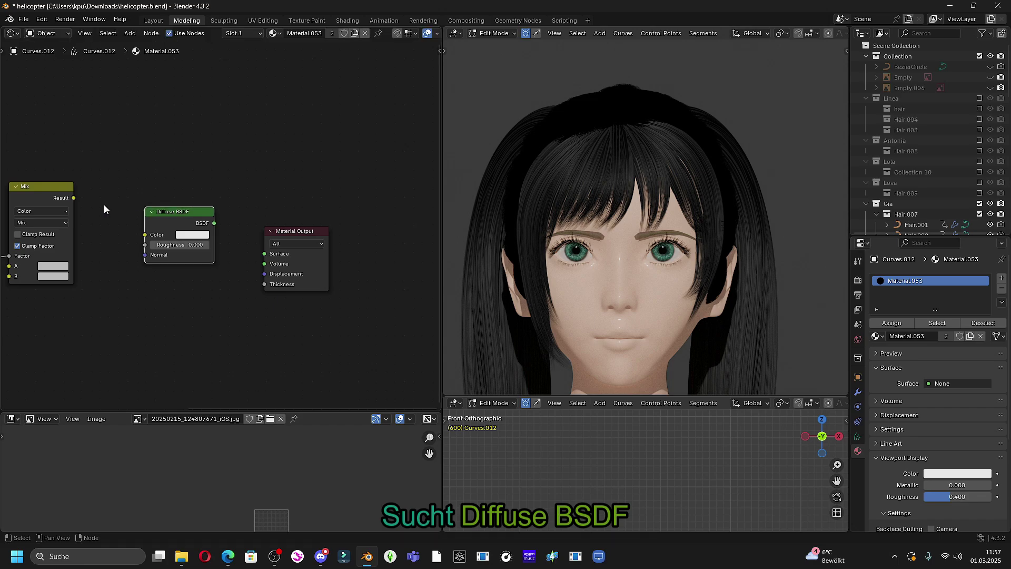
drag(73, 198, 146, 235)
Set the Mix node's color B to black and its color A to a dark grey
middle_drag(94, 270, 157, 274)
click(142, 266)
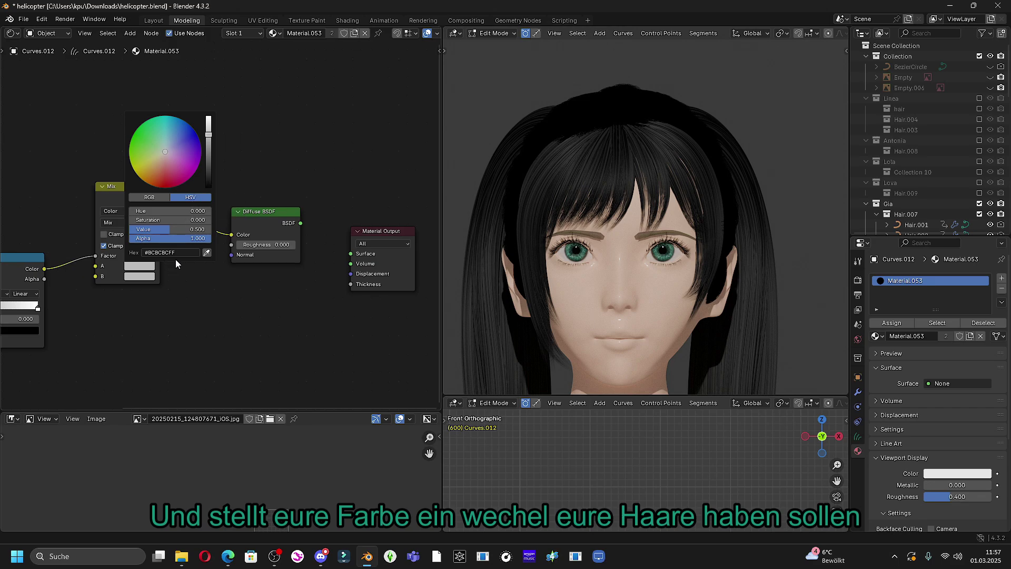
click(141, 277)
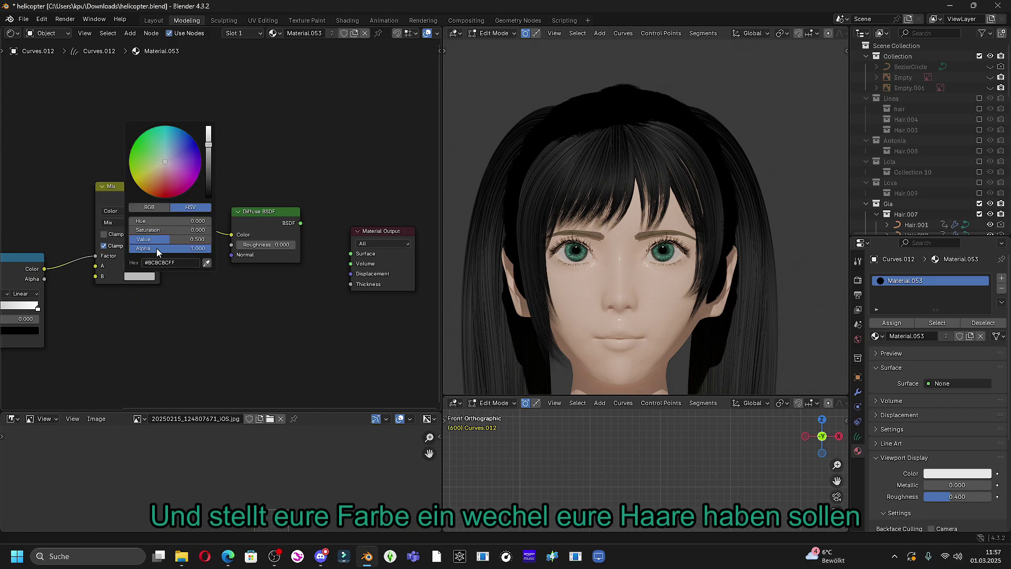
click(209, 193)
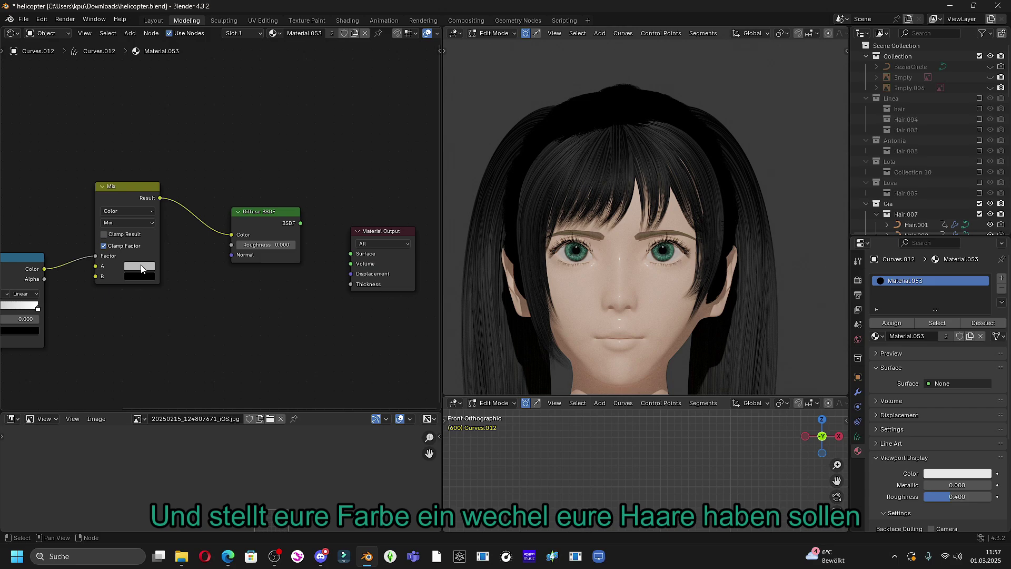
click(141, 267)
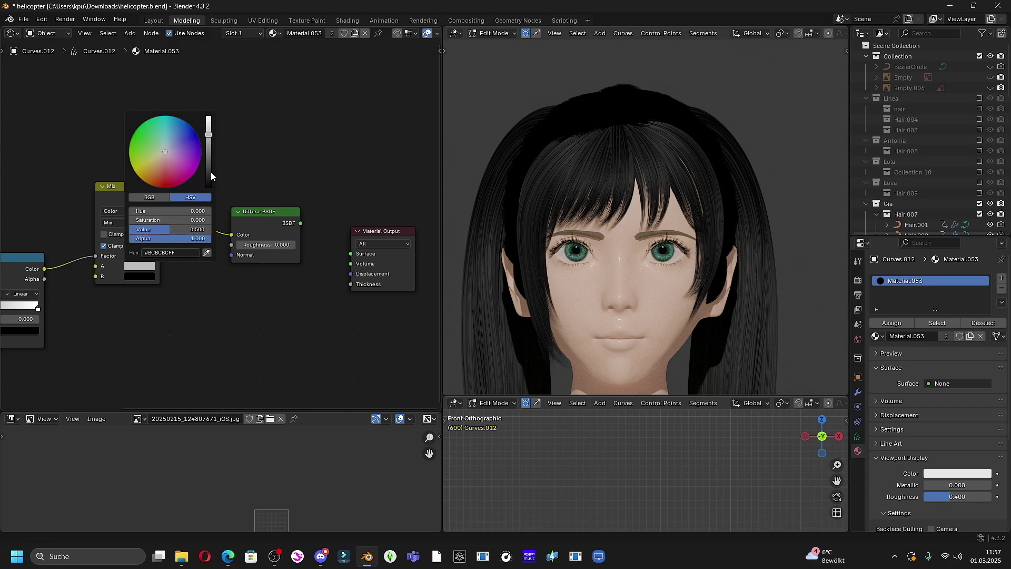
click(208, 172)
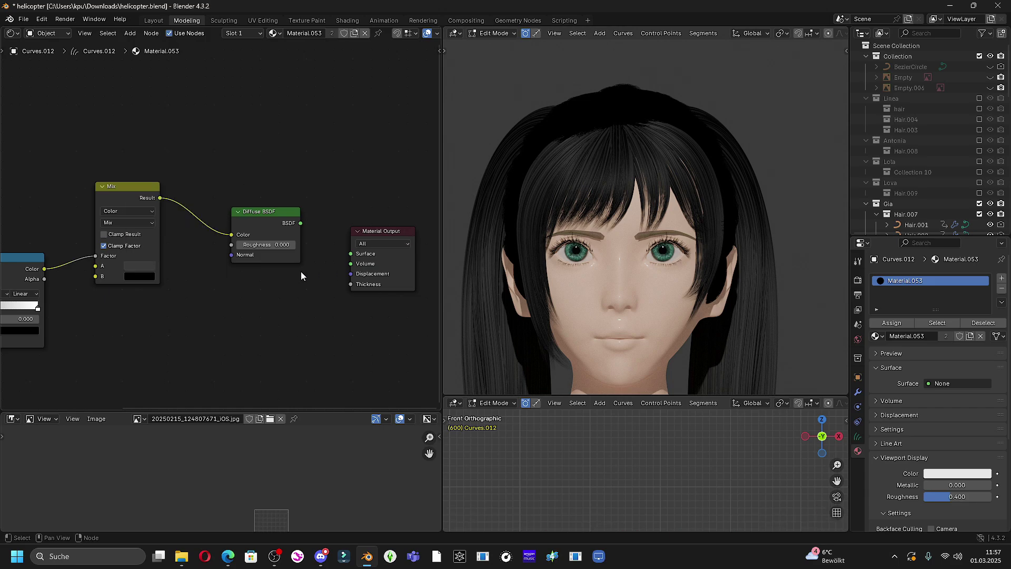
middle_drag(282, 271, 250, 267)
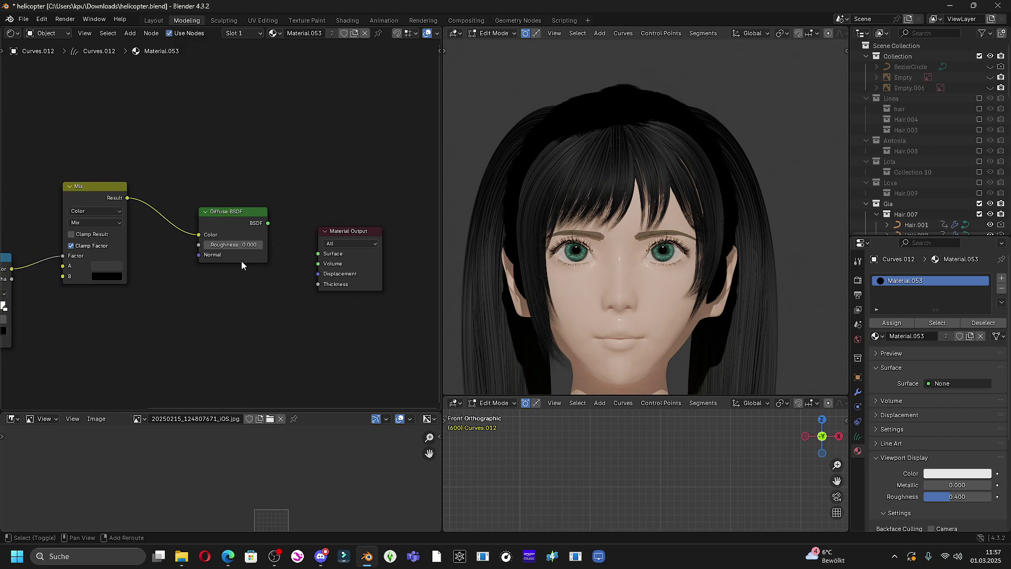
Add a Glossy BSDF node below the Diffuse BSDF and set its color to dark grey with a value of 0.087
key(shift+a)
click(223, 257)
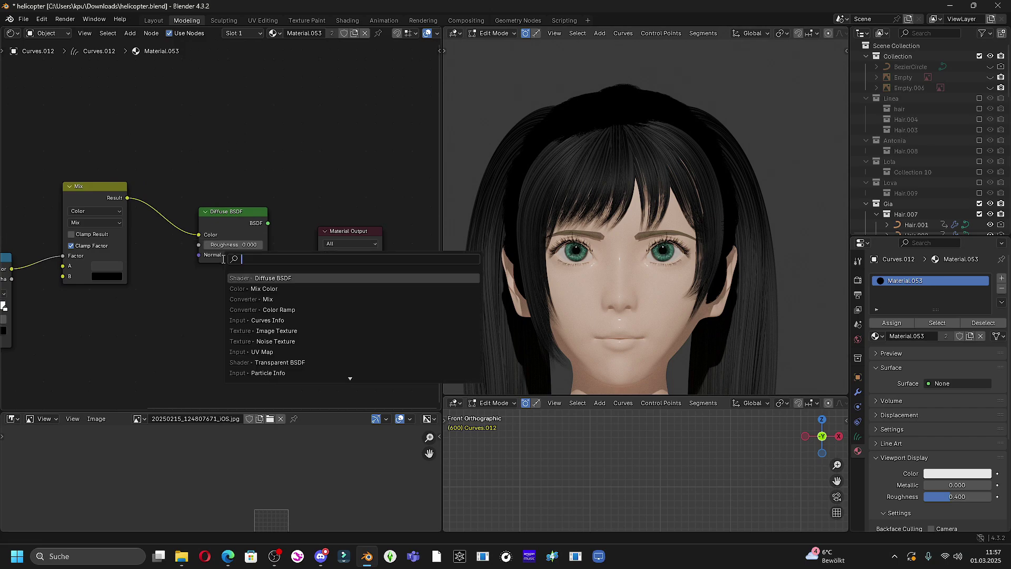
text(g)
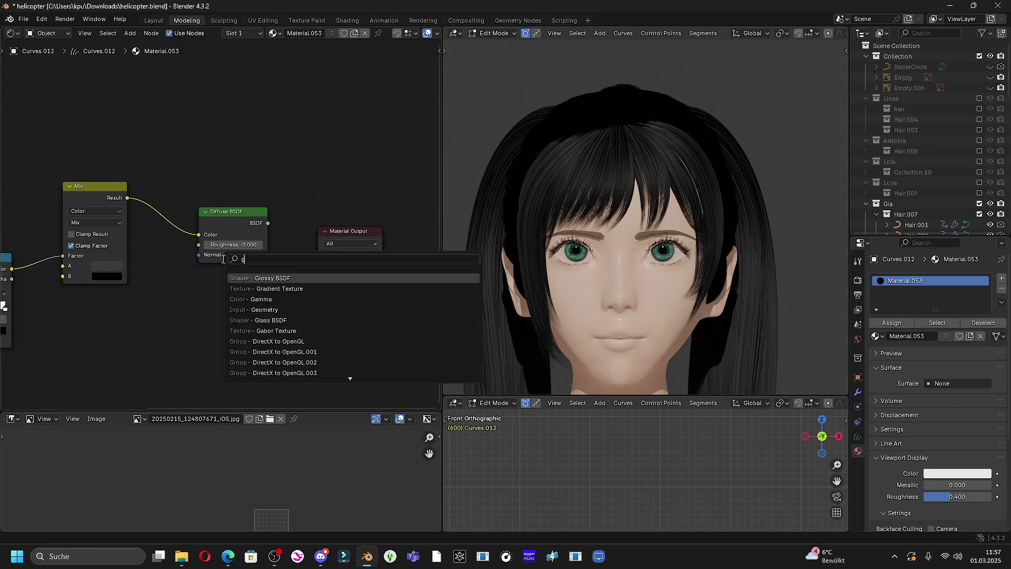
click(291, 278)
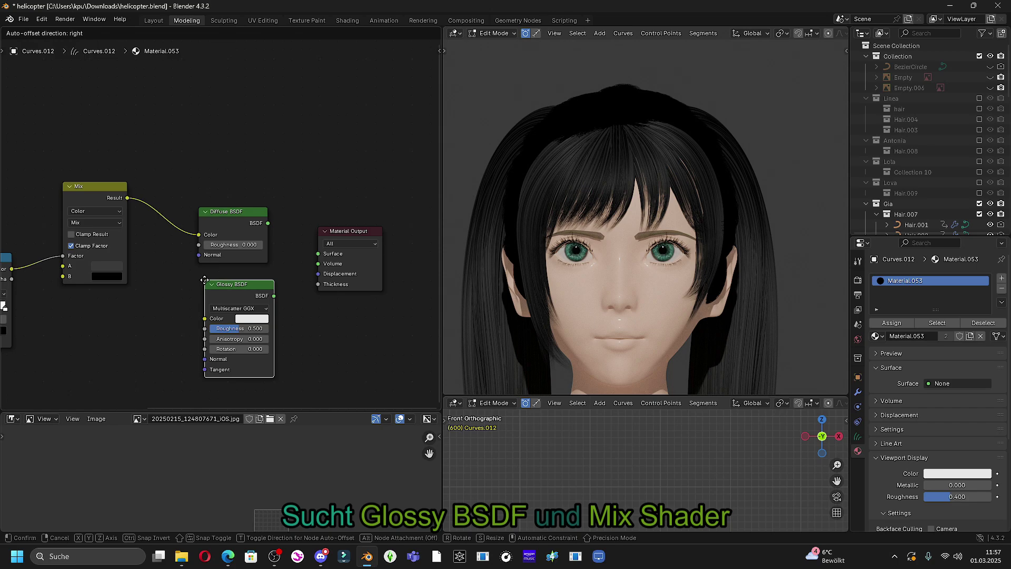
click(204, 279)
click(254, 319)
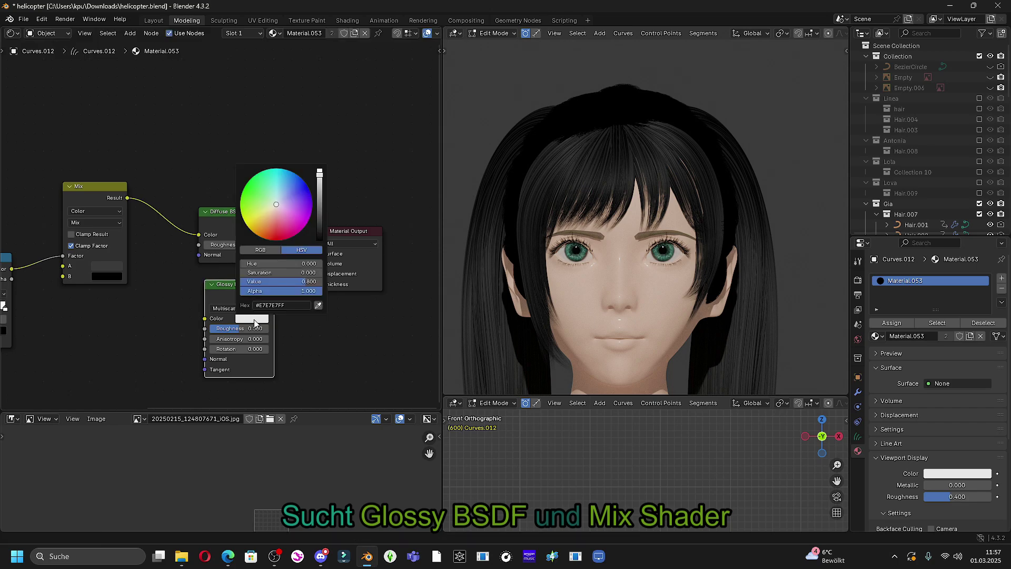
scroll(310, 206, down, 14)
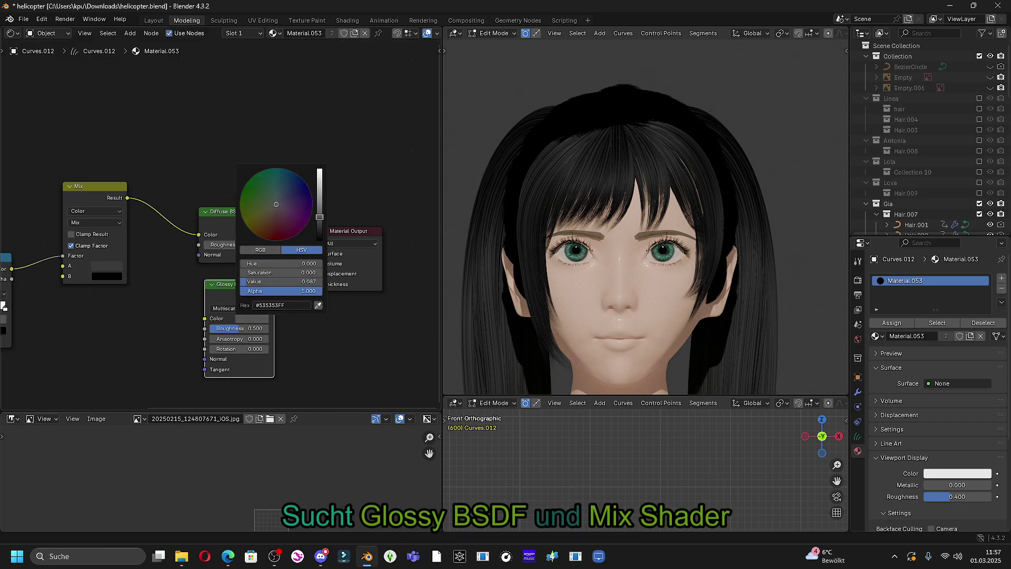
Move the Material Output farther out and route the Diffuse and Glossy BSDFs through a new Mix Shader into its Surface
middle_drag(337, 327, 224, 308)
drag(231, 216, 368, 217)
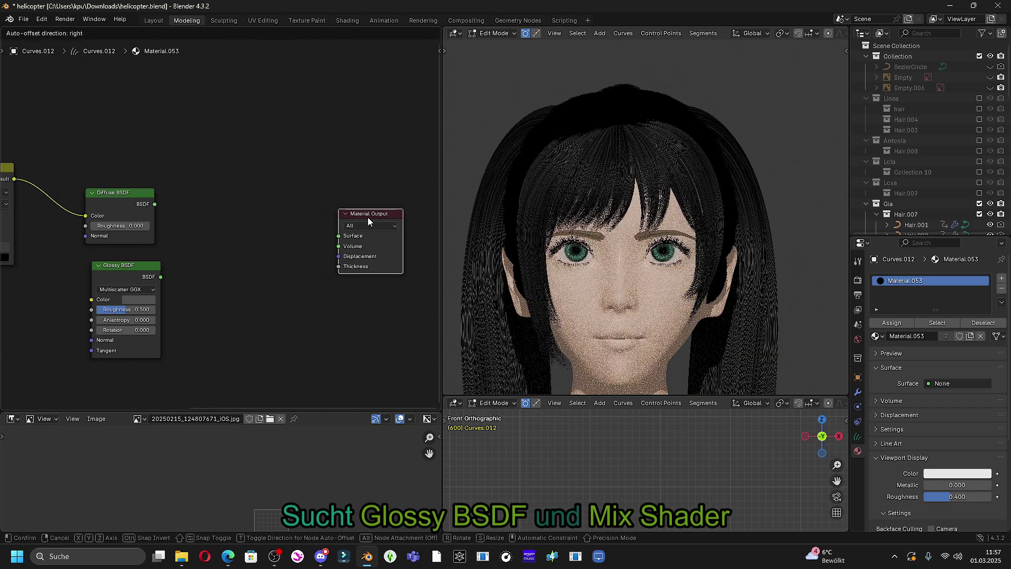
click(367, 217)
key(shift+a)
text(mi)
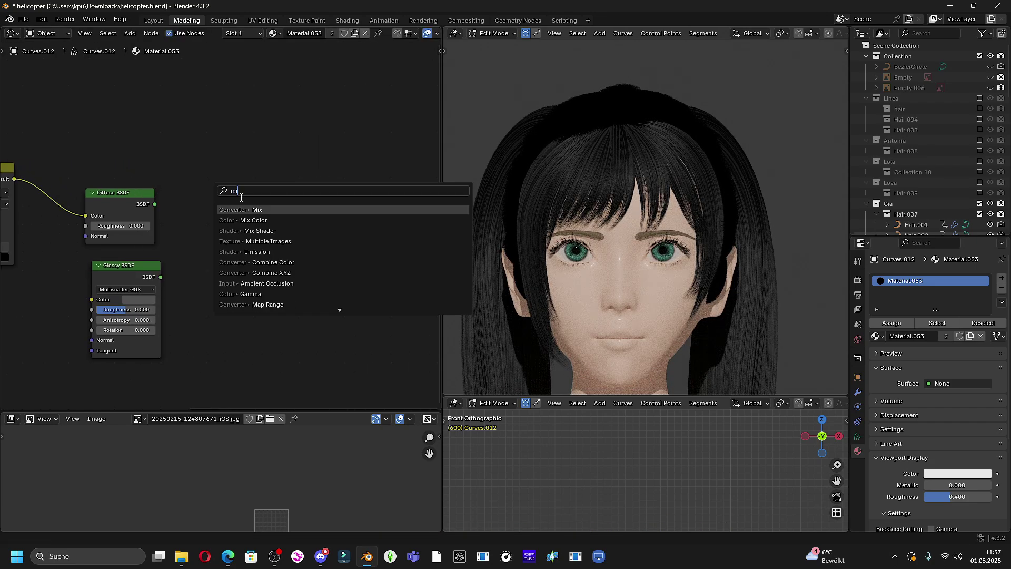
click(248, 231)
click(168, 220)
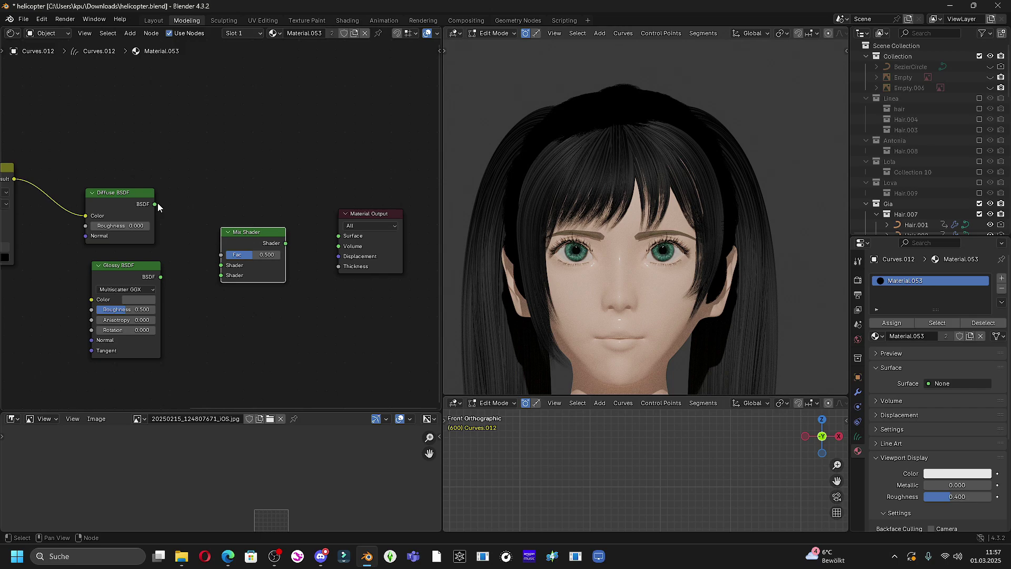
mouse_move(158, 207)
mouse_down()
mouse_move(217, 268)
mouse_move(210, 277)
mouse_move(159, 279)
mouse_move(222, 275)
mouse_move(338, 236)
mouse_up()
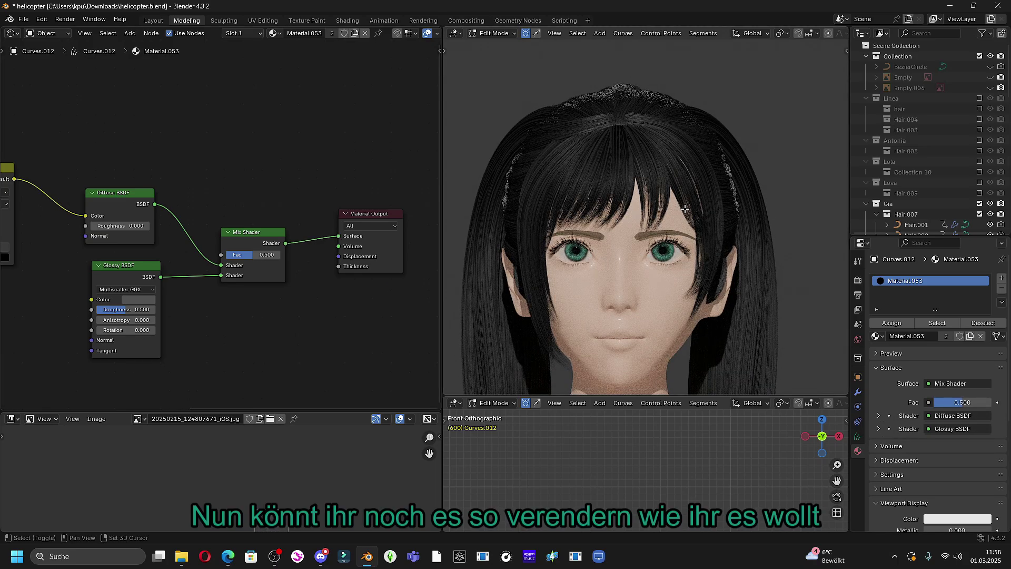
Examine the shaded hair from several distances and angles, together with the complete hair material node tree
middle_drag(685, 209, 641, 229)
scroll(683, 219, up, 3)
scroll(242, 243, down, 4)
middle_drag(23, 315, 169, 278)
scroll(190, 279, down, 1)
scroll(174, 285, down, 1)
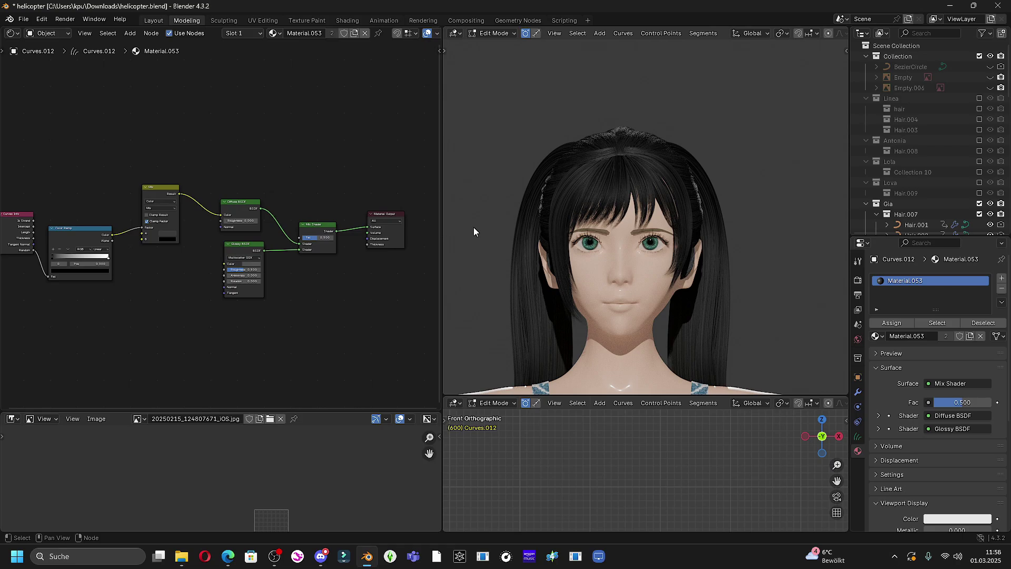
key(ctrl+Page_Up)
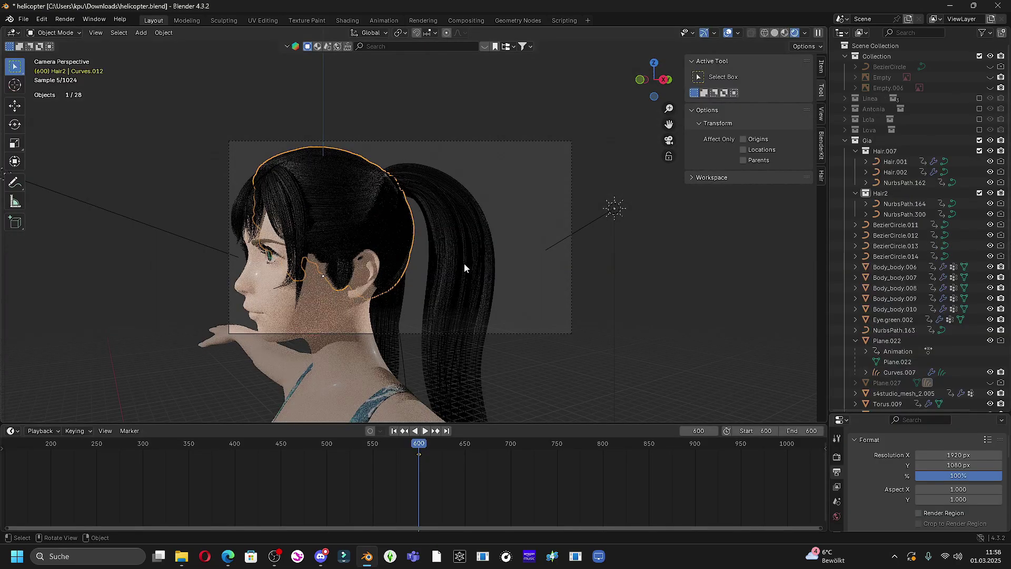
middle_drag(465, 269, 436, 181)
Switch to the Geometry Nodes workspace and inspect the contents of NodeGroup.002 in the hair's node tree
click(520, 20)
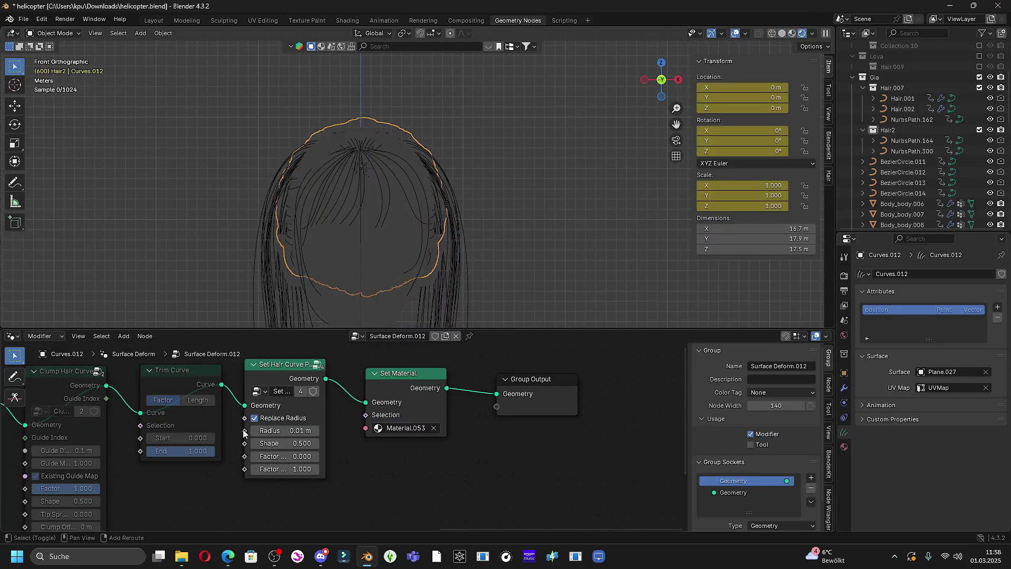
middle_drag(265, 429, 510, 437)
middle_drag(94, 428, 174, 428)
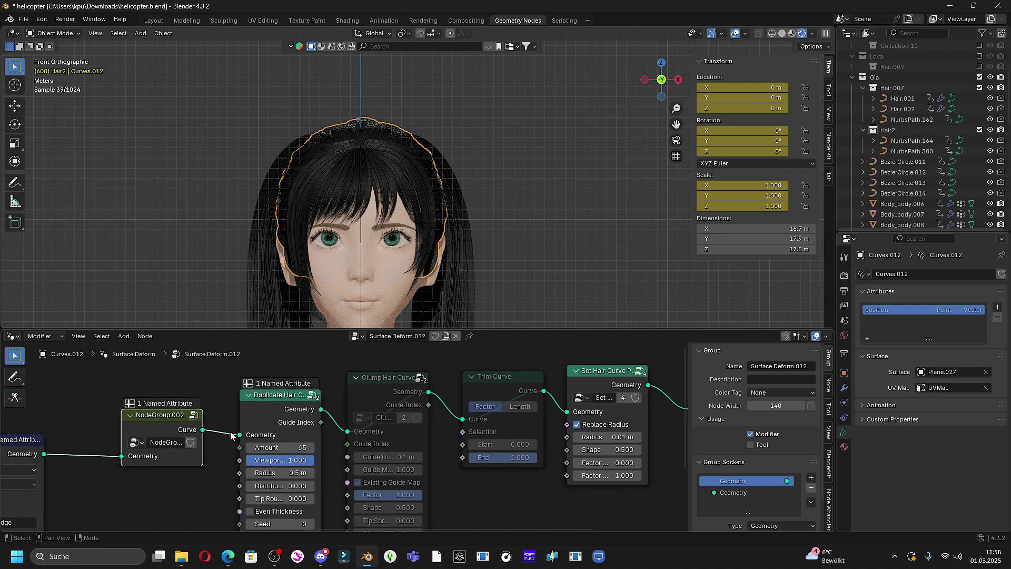
key(Tab)
key(Tab)
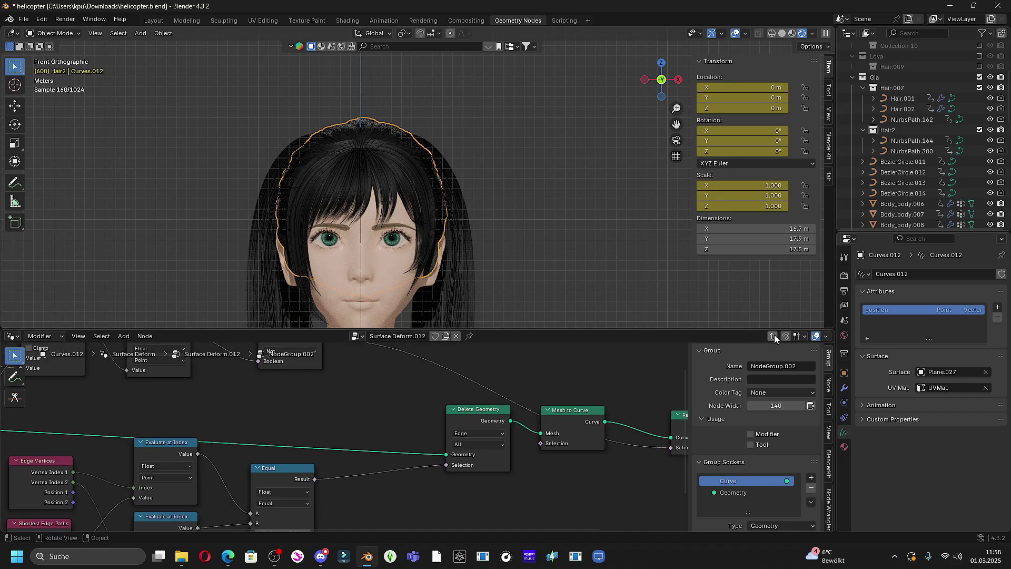
Mute and unmute NodeGroup.002 to compare the hair with and without it from several angles, leaving it enabled
key(m)
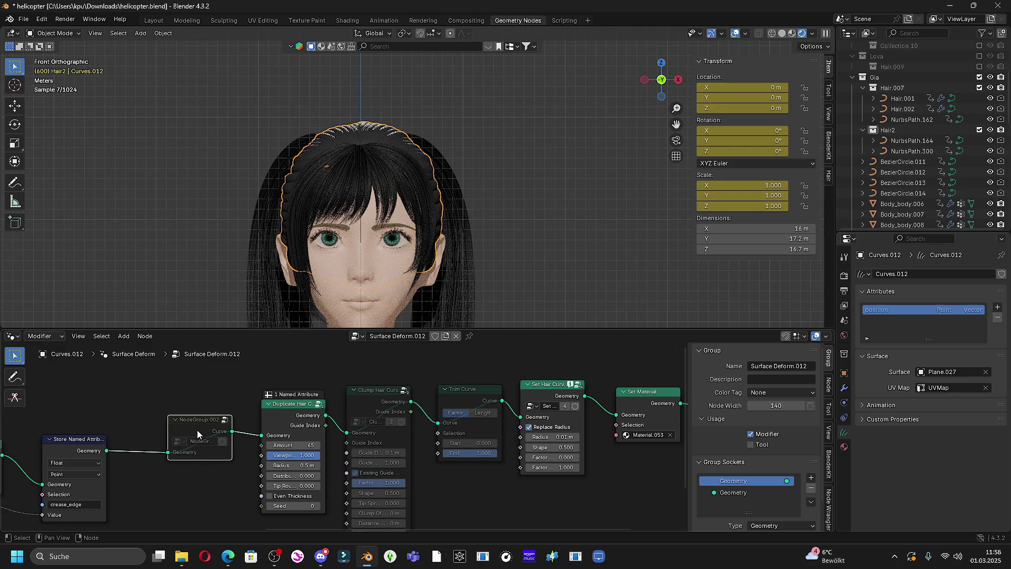
middle_drag(489, 174, 428, 229)
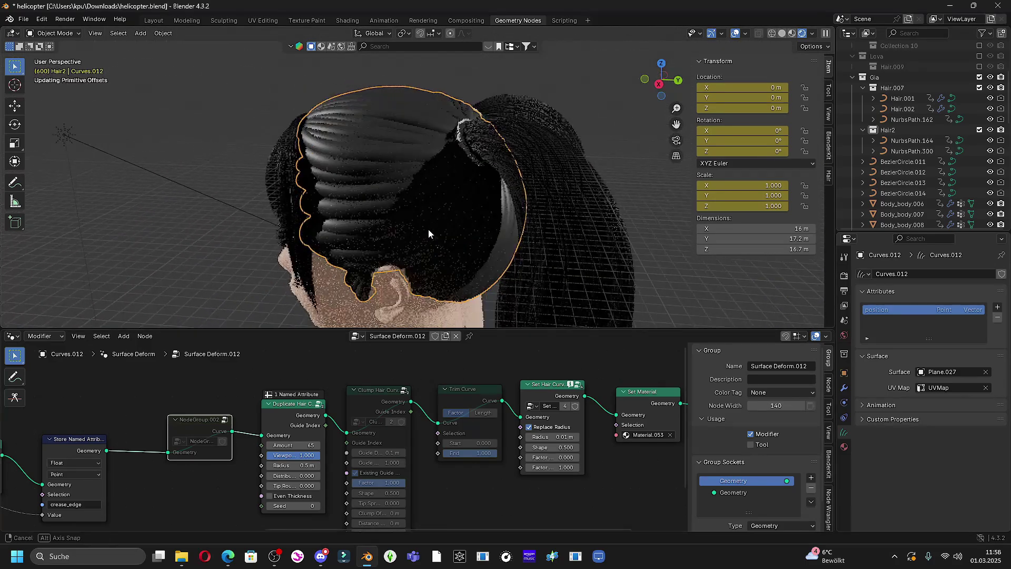
key(m)
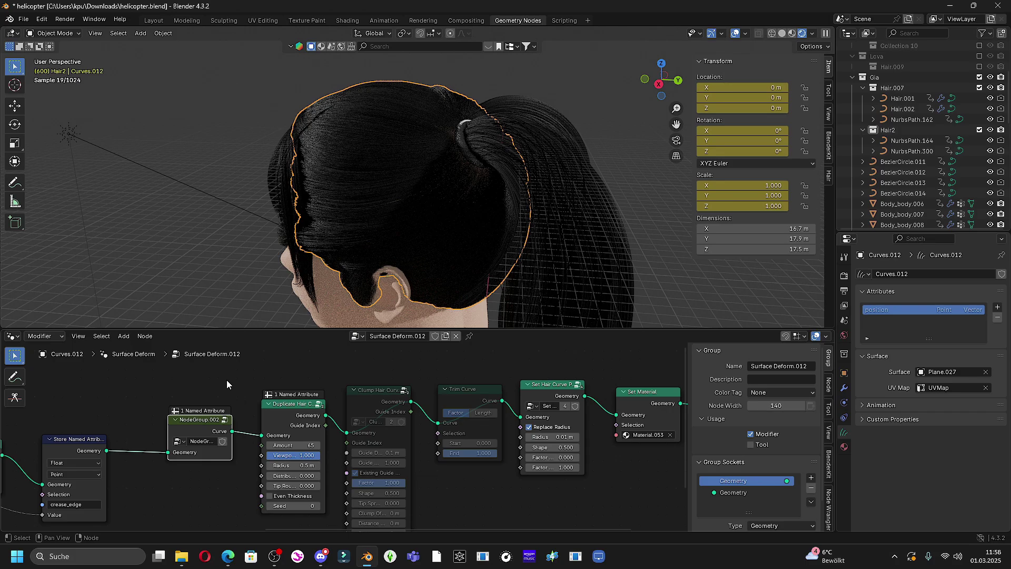
key(m)
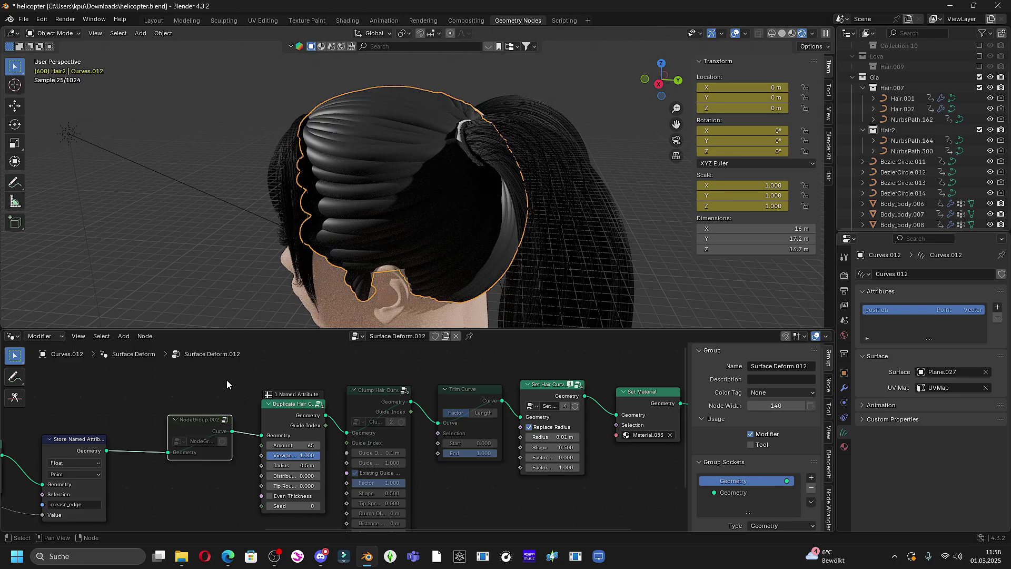
key(m)
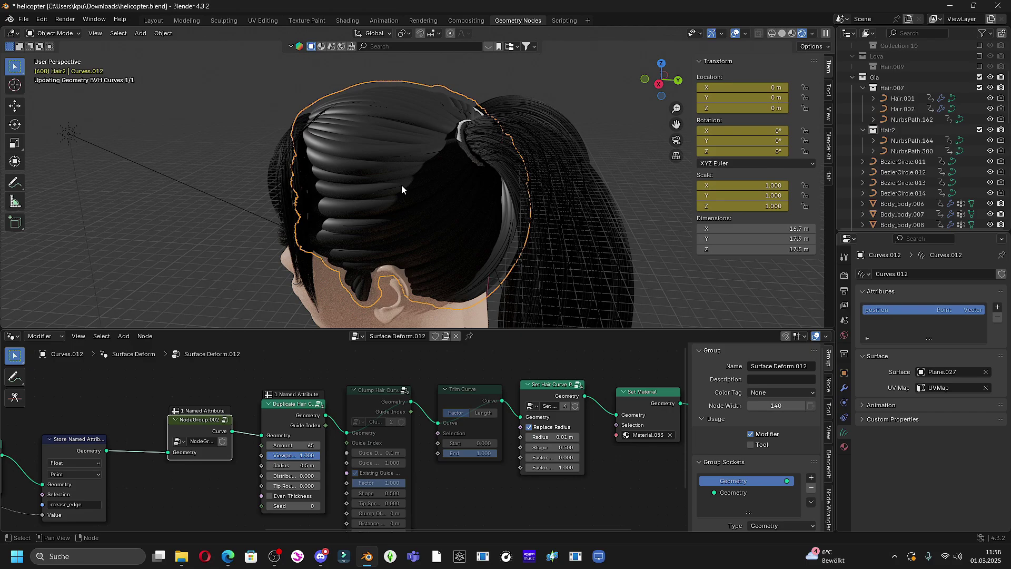
middle_drag(401, 185, 433, 227)
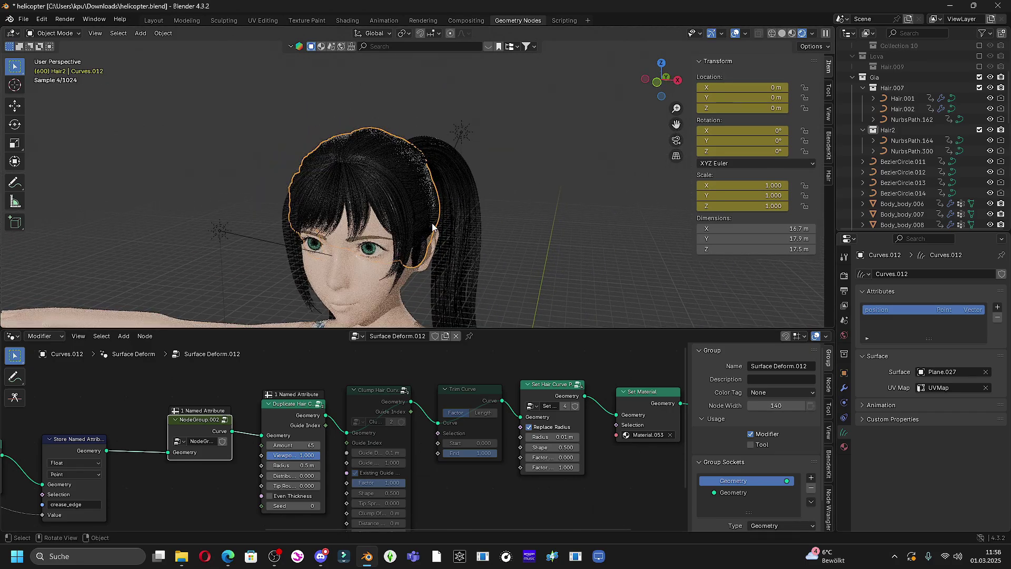